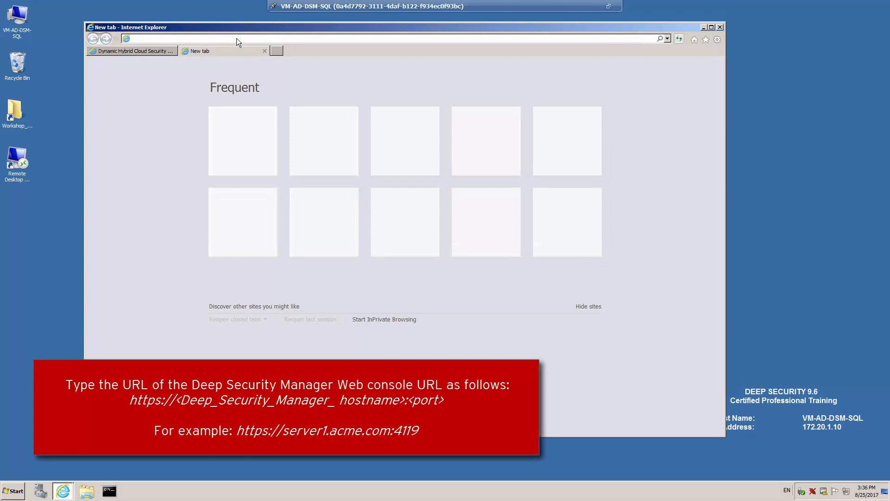
pyautogui.write('https://vm-ad-dsm-sql.training.local:4119')
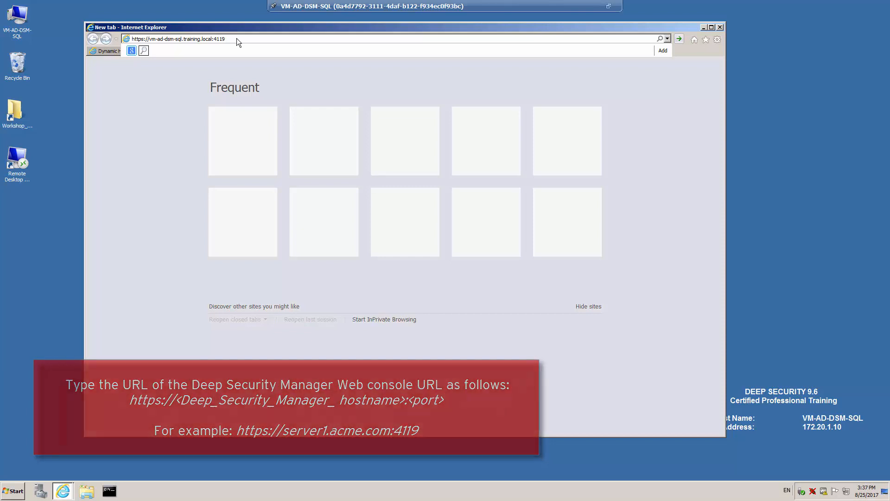
pyautogui.press('Return')
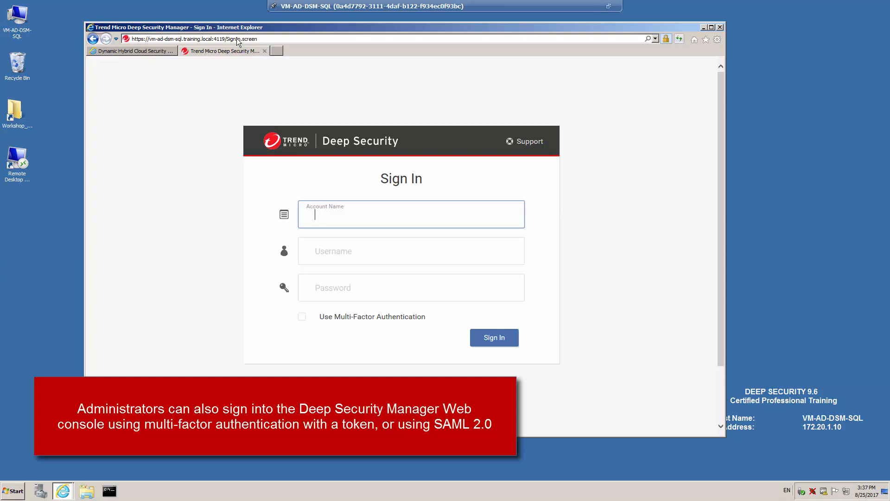
# Sign in to the console as admin with the account password
pyautogui.press('Tab')
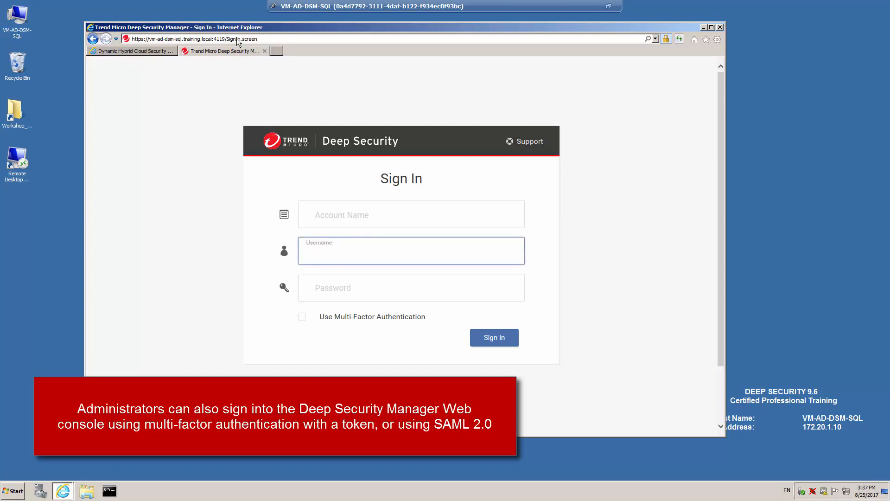
pyautogui.write('admin')
pyautogui.press('Tab')
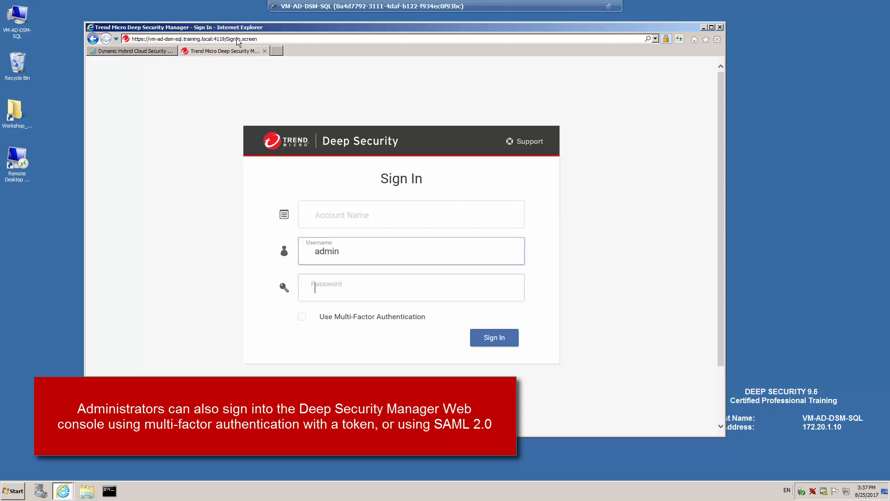
pyautogui.write('**********')
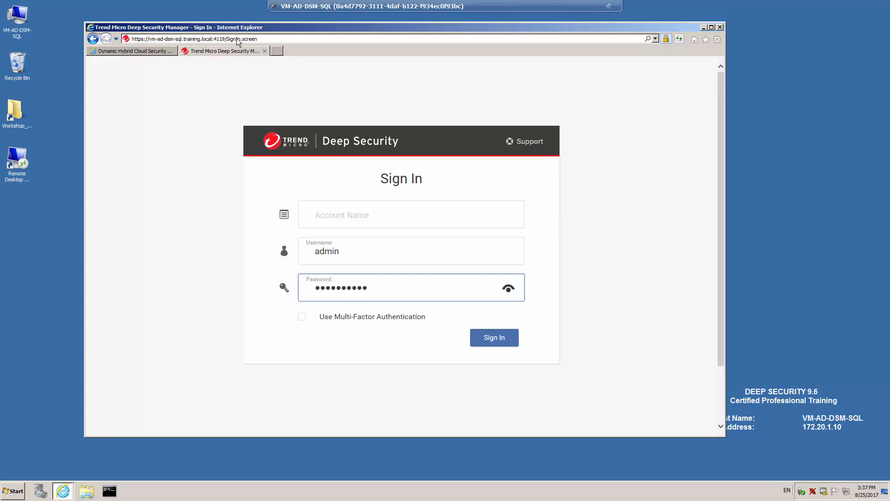
pyautogui.click(494, 341)
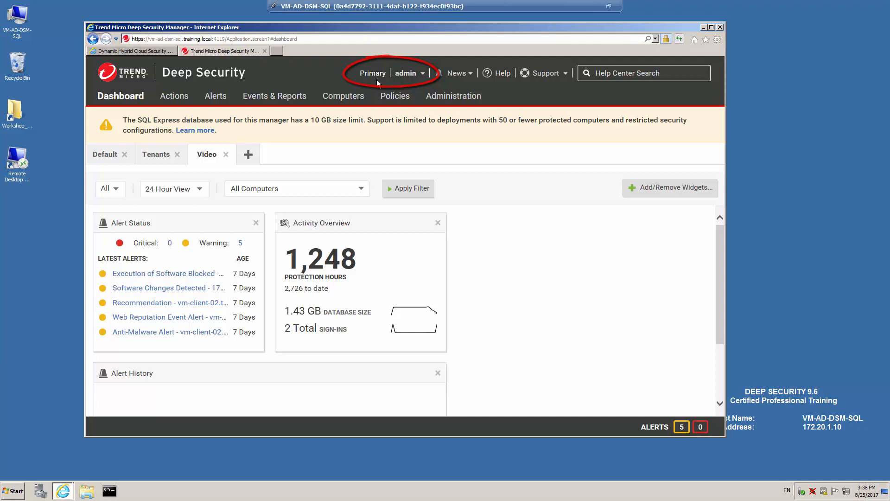
# Glance at the admin account menu, then display the Deep Security Rule Update news feed
pyautogui.click(422, 76)
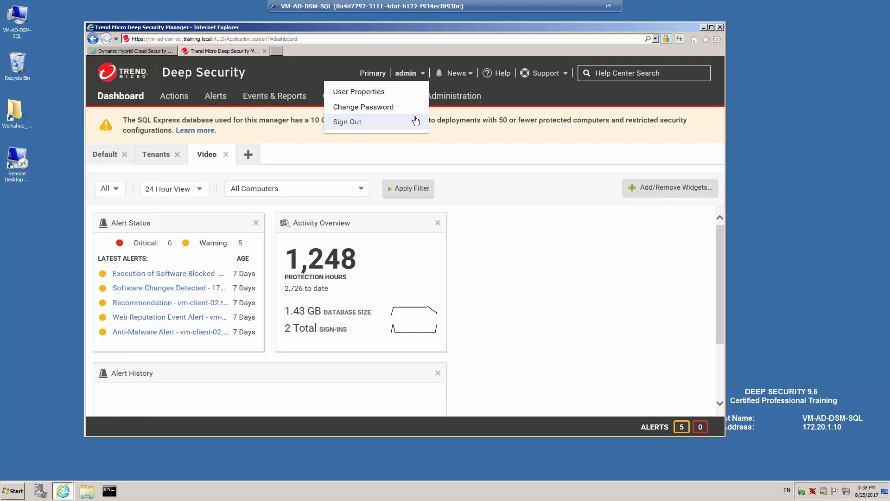
pyautogui.click(423, 77)
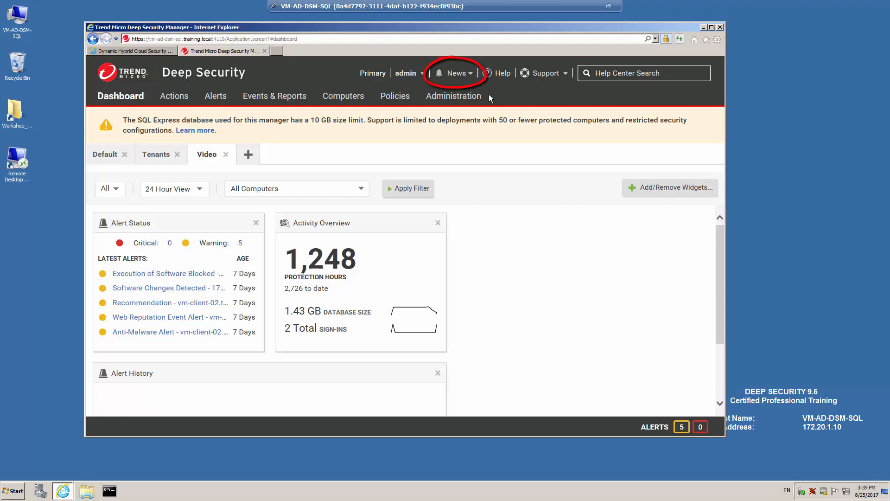
pyautogui.click(470, 75)
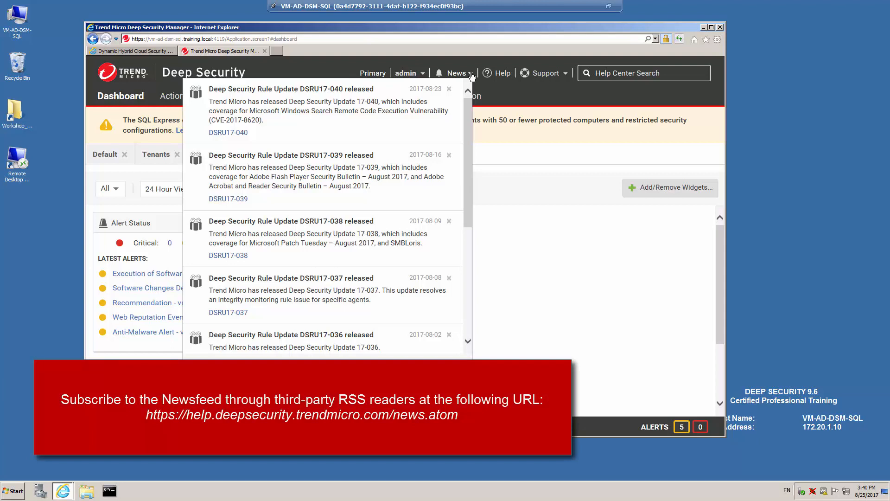
# Close the news feed, visit the dashboard Help Center page, then close it
pyautogui.click(471, 74)
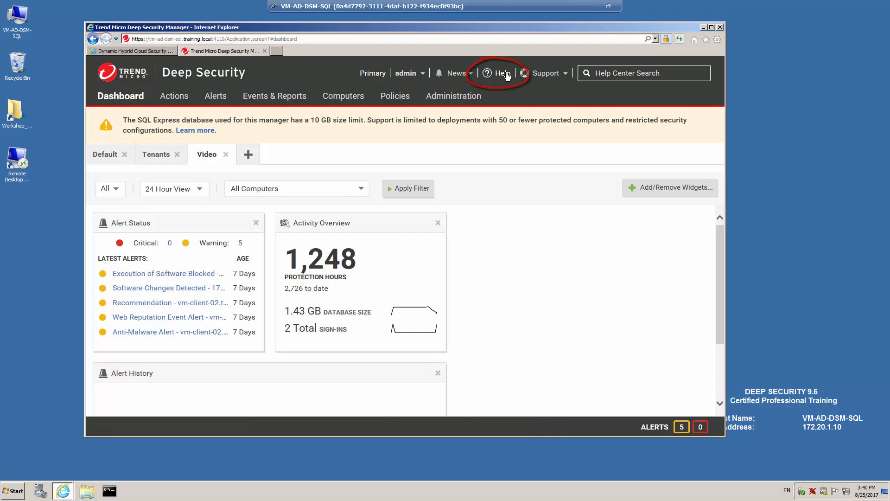
pyautogui.click(503, 73)
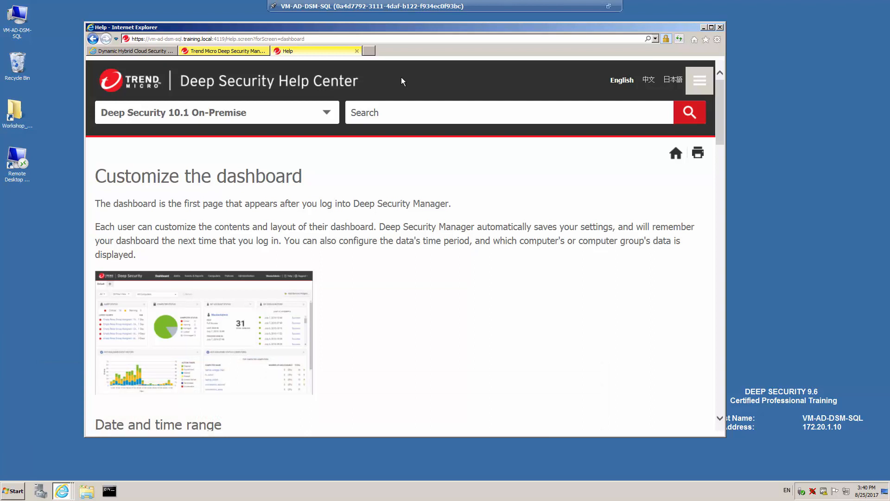
pyautogui.click(396, 113)
pyautogui.click(356, 51)
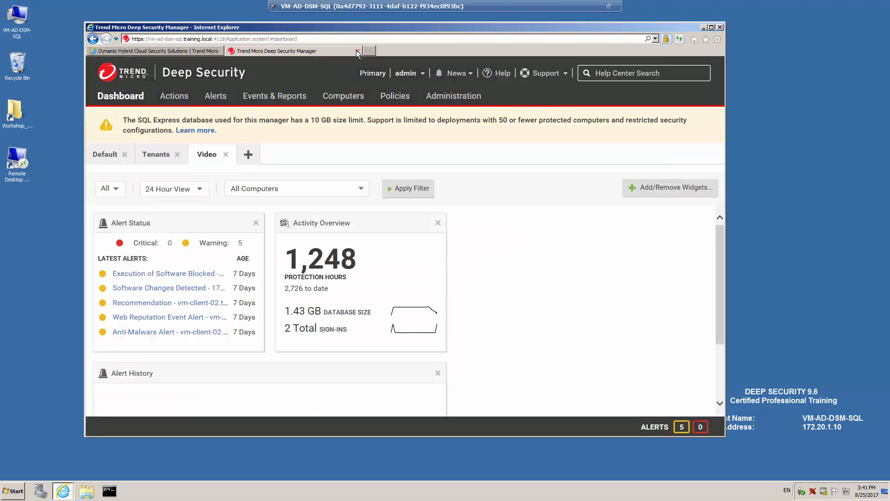
# Visit the Trend Micro technical support site from the Support menu, then reopen the Support options
pyautogui.click(564, 74)
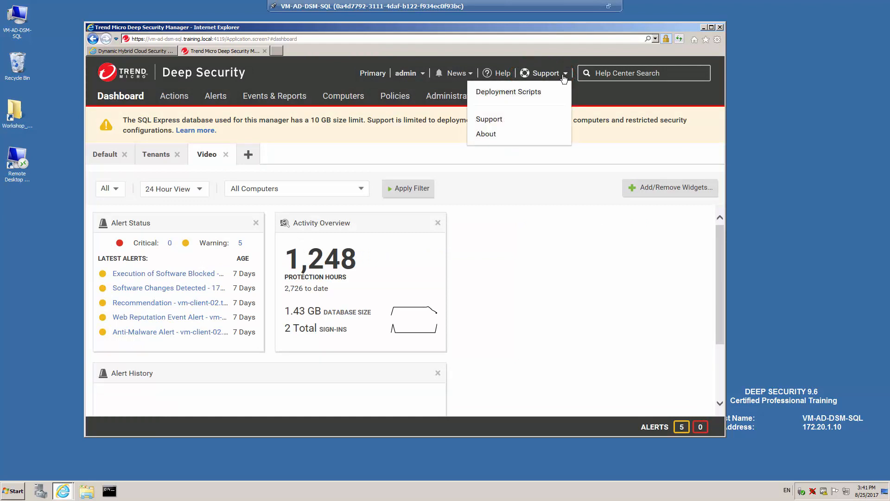
pyautogui.click(502, 119)
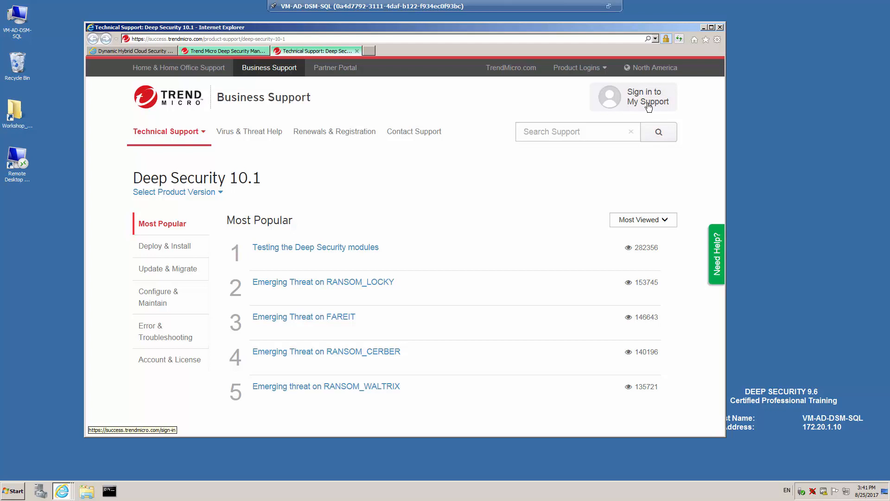
pyautogui.click(357, 51)
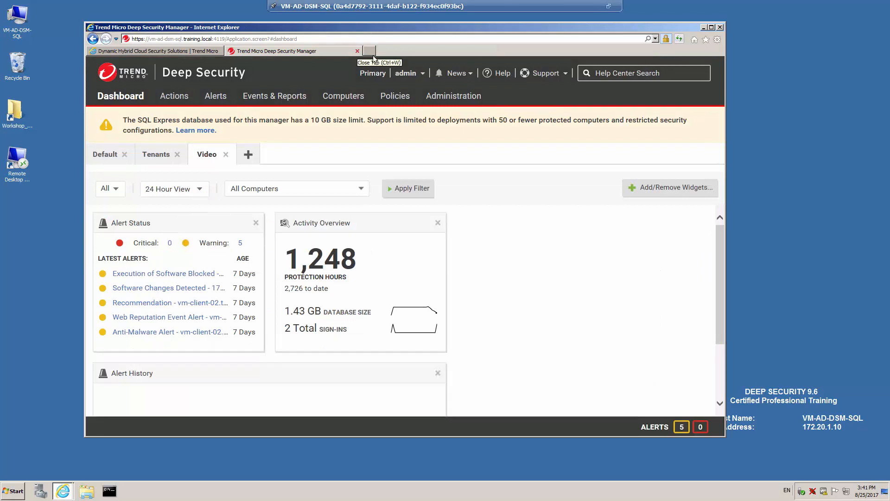
pyautogui.click(566, 75)
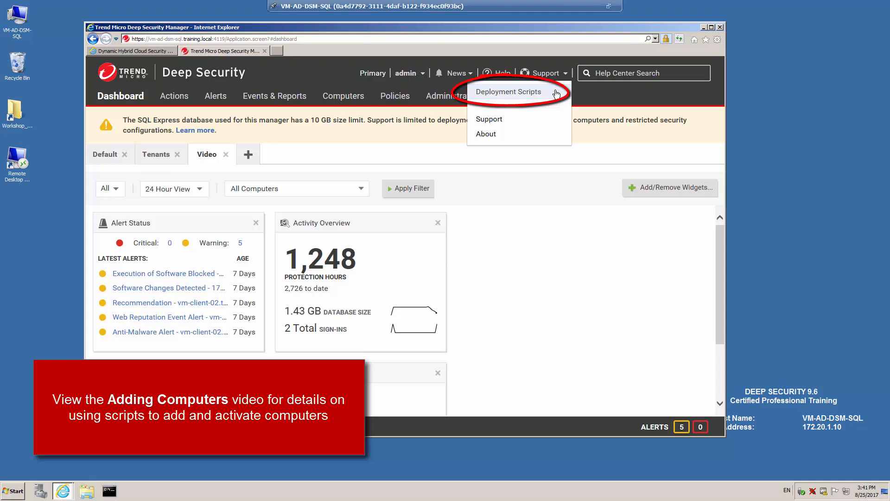
# Dismiss the Support dropdown by clicking an empty area of the dashboard
pyautogui.click(576, 270)
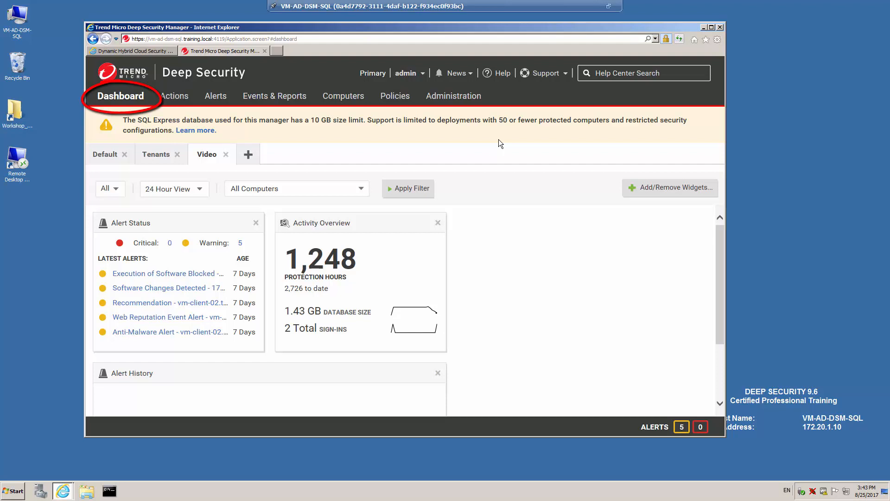
# Switch to the Default dashboard and bring up its Add/Remove Widgets chooser
pyautogui.click(101, 153)
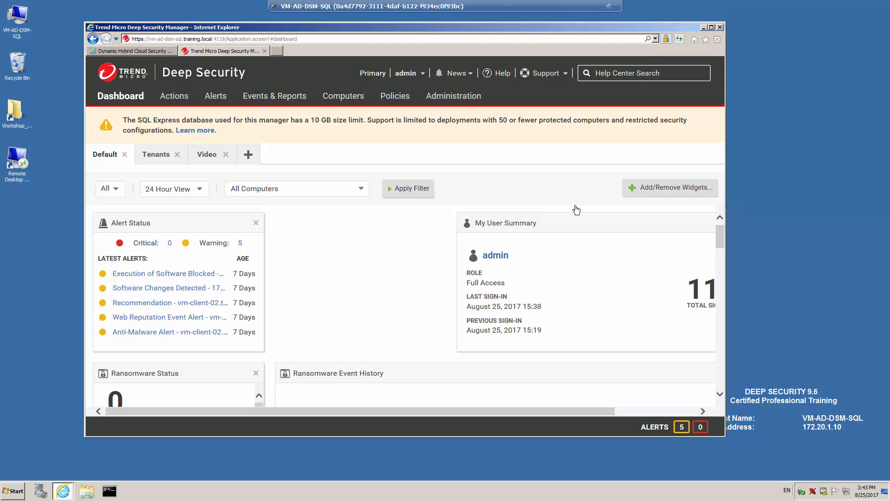
pyautogui.click(662, 190)
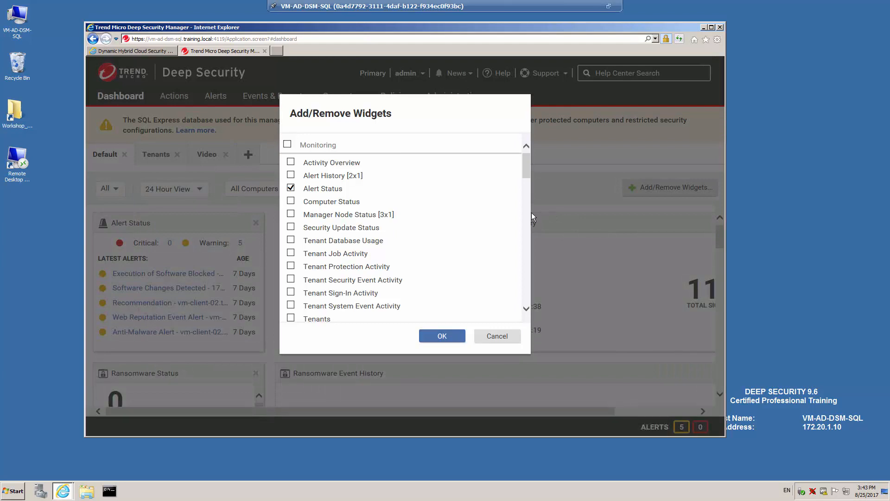
# Add then remove Activity Overview, move My User Summary beside Alert Status, and show Tenants dashboard
pyautogui.click(291, 164)
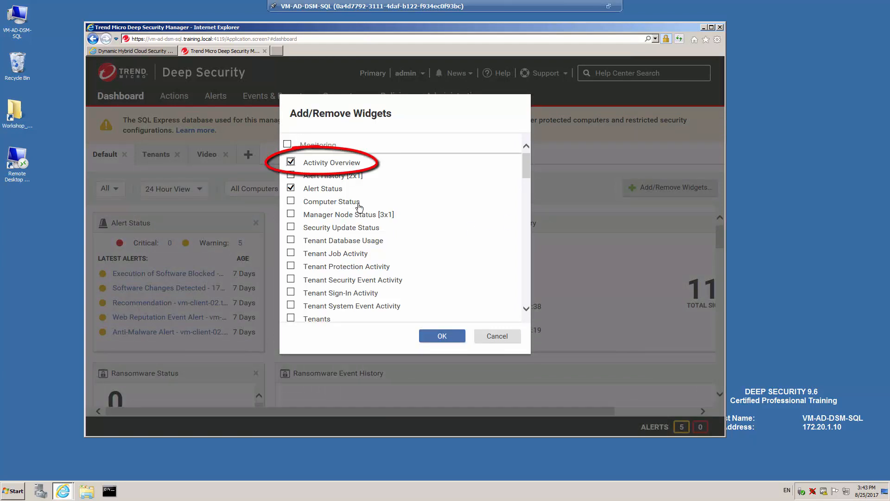
pyautogui.click(450, 337)
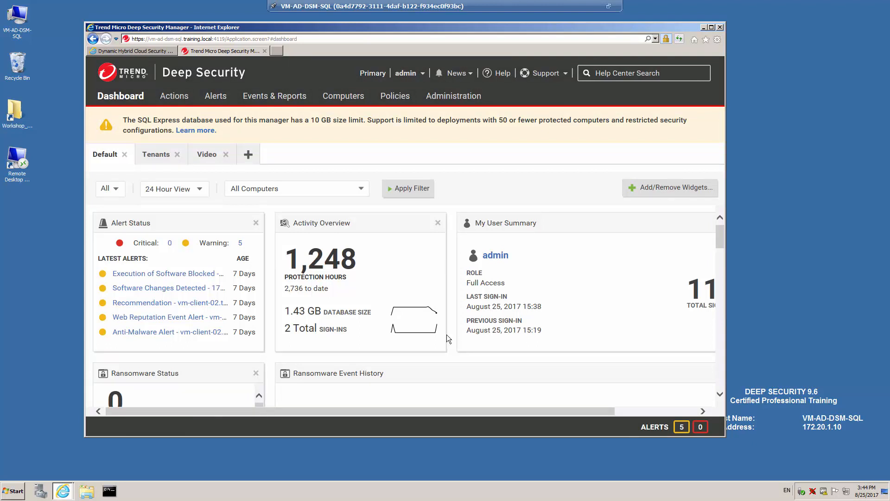
pyautogui.click(438, 224)
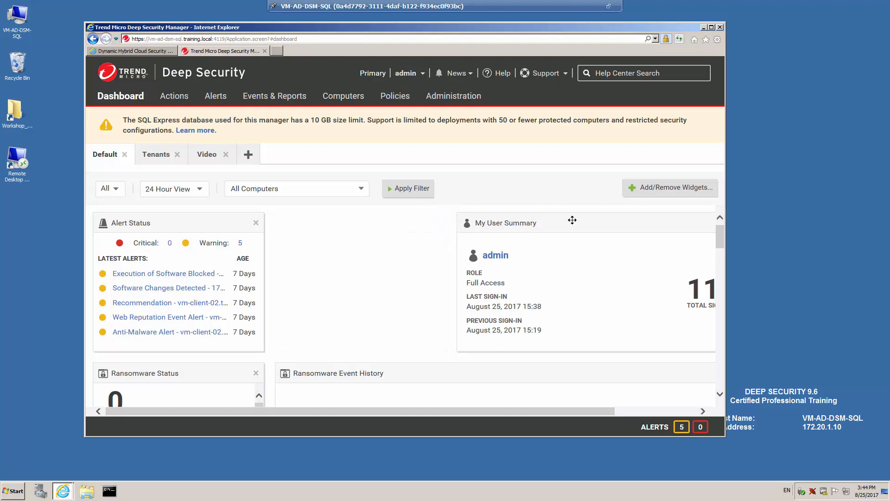
pyautogui.moveTo(538, 222); pyautogui.dragTo(398, 223)
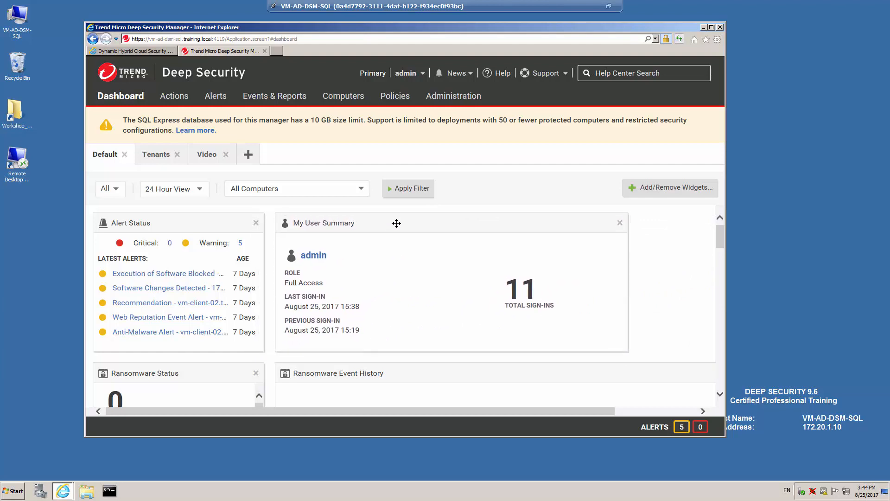
pyautogui.click(155, 157)
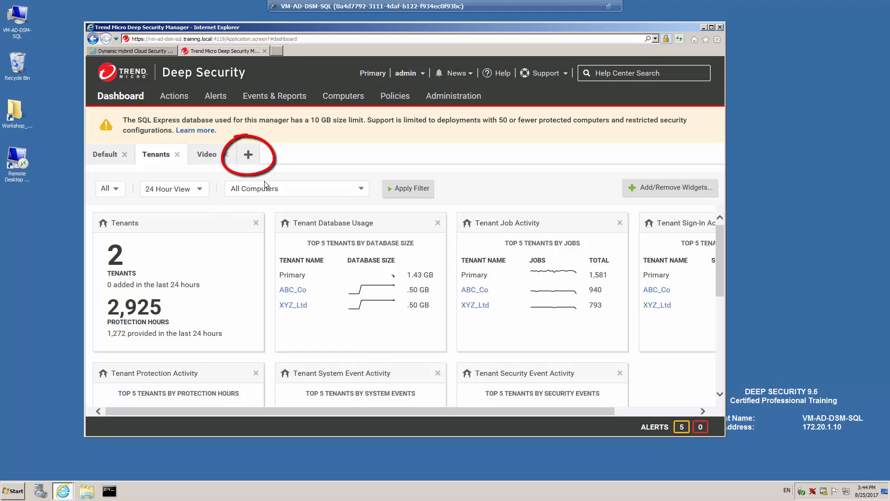
# Create a new dashboard named 'Demonstration'
pyautogui.click(248, 157)
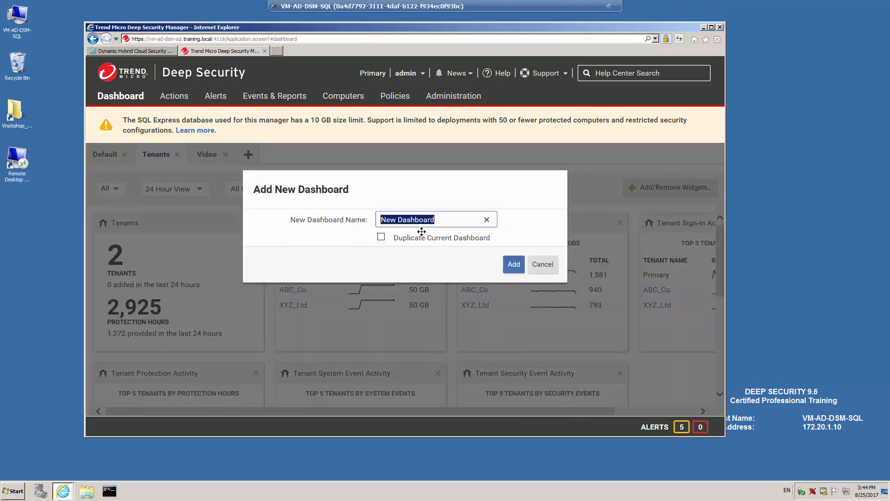
pyautogui.write('Demonstra')
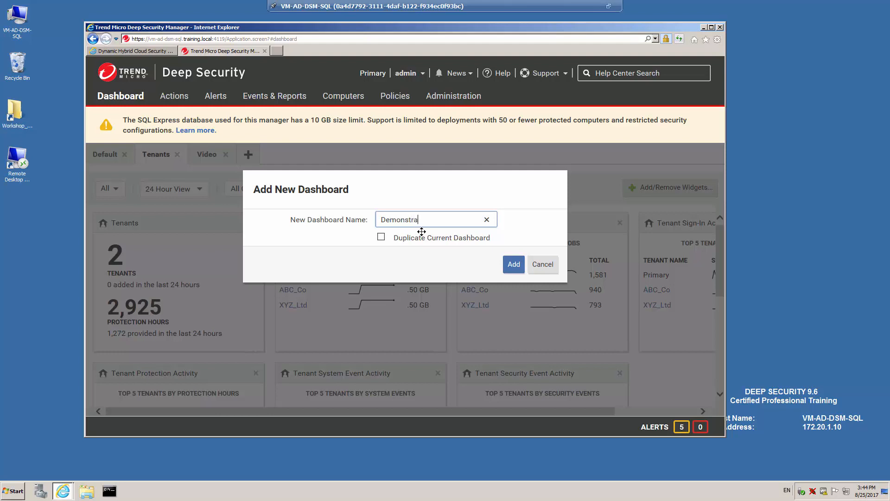
pyautogui.write('tion')
pyautogui.click(516, 268)
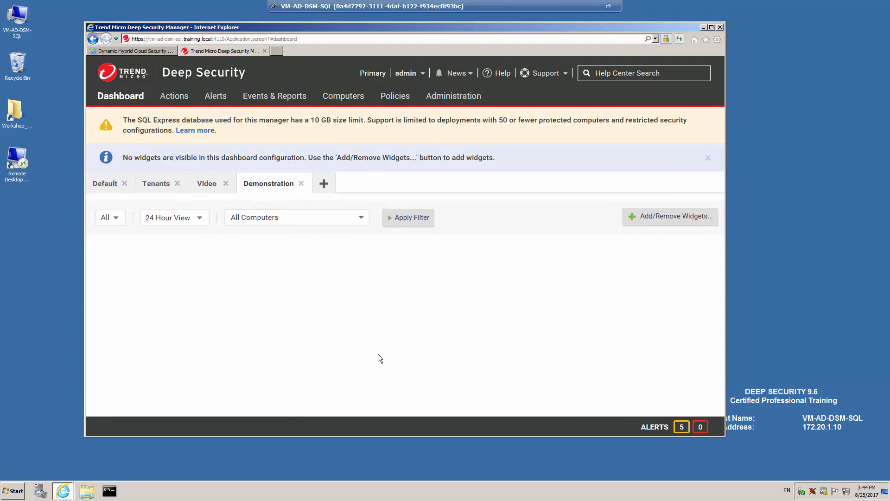
# Add Activity Overview, Alert History, Alert Status and Computer Status widgets to Demonstration, then delete it
pyautogui.click(671, 220)
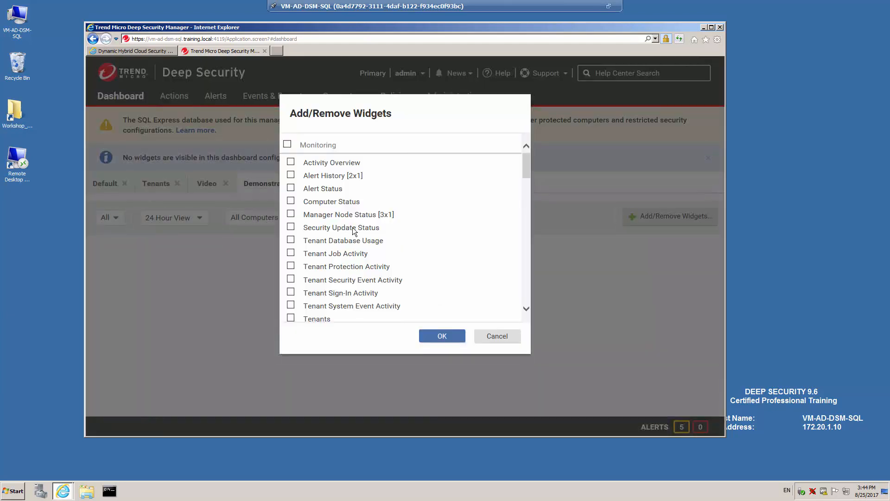
pyautogui.click(291, 161)
pyautogui.click(290, 175)
pyautogui.click(290, 188)
pyautogui.click(291, 200)
pyautogui.click(446, 342)
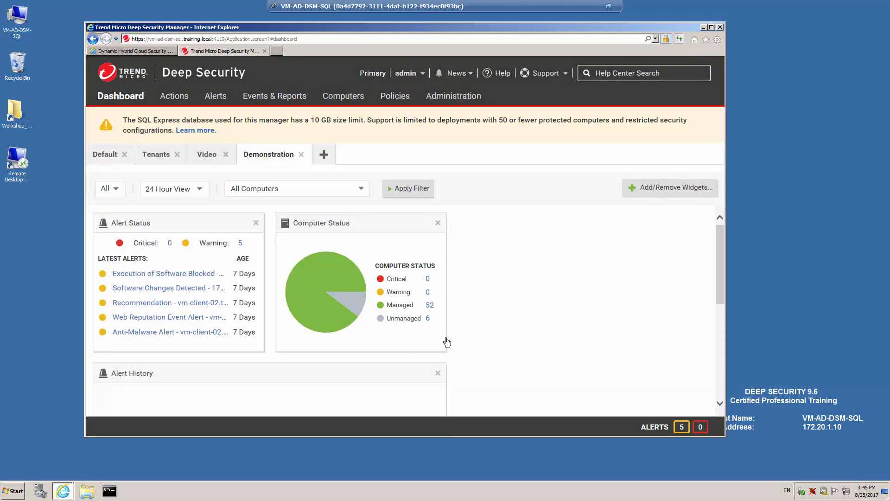
pyautogui.click(301, 154)
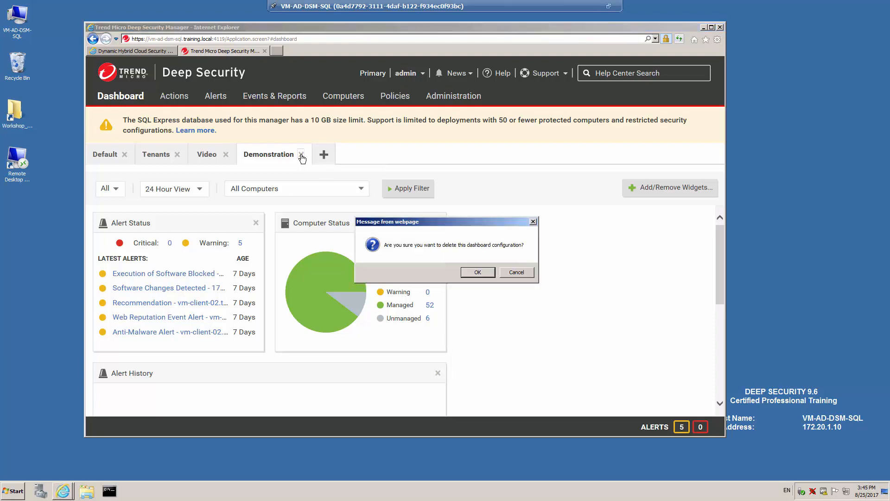
pyautogui.click(474, 274)
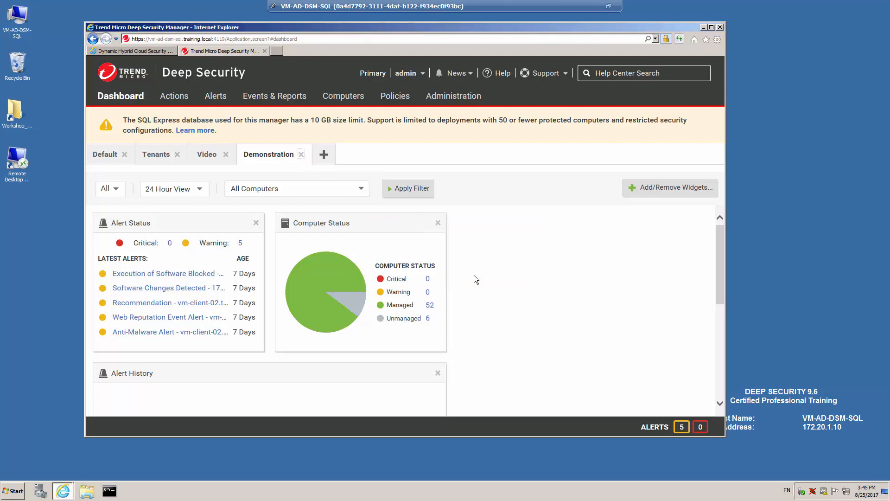
# Check pending Software Changes, close the file details panel, and switch to the Alerts page
pyautogui.click(182, 100)
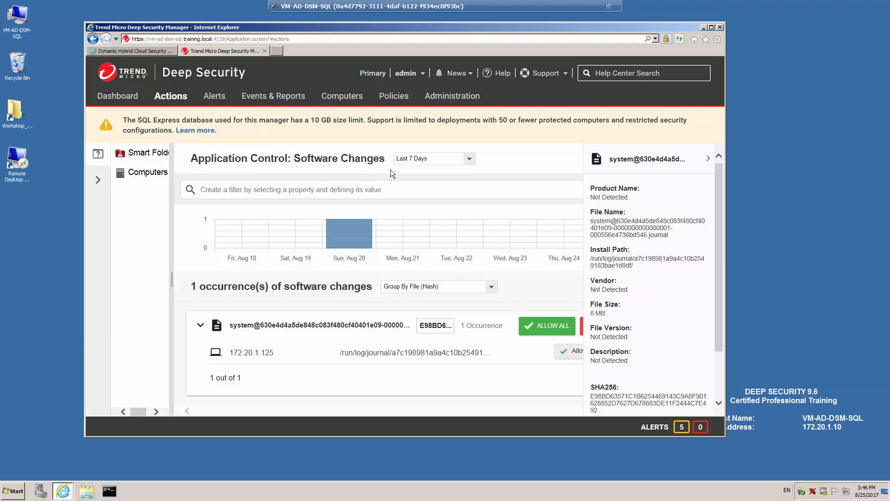
pyautogui.click(707, 161)
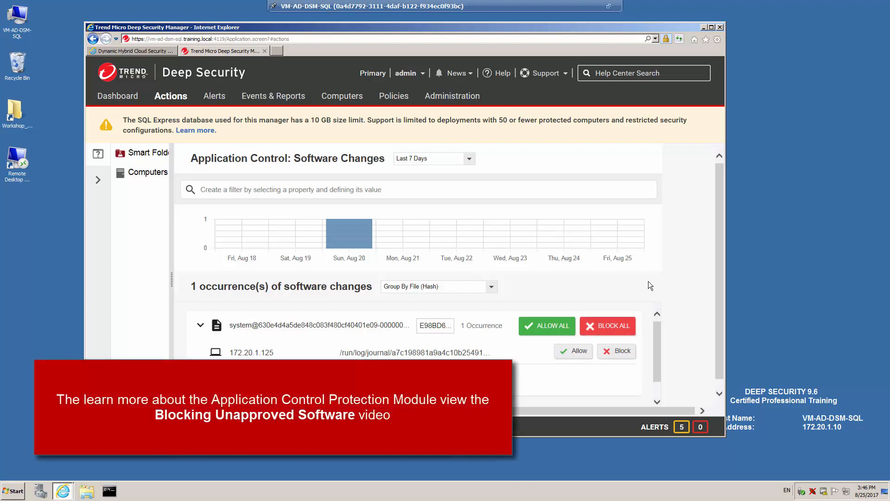
pyautogui.click(213, 98)
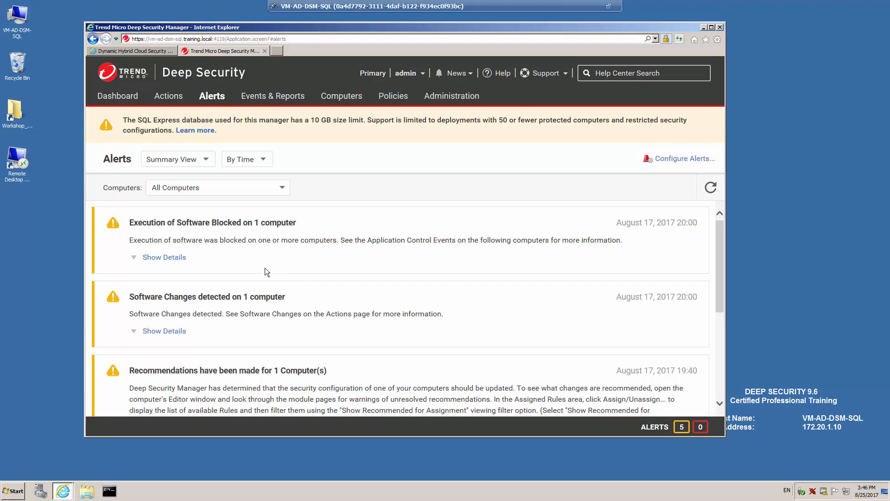
# Toggle alert details, switch to List View, and review the Software Changes Detected alert
pyautogui.click(170, 259)
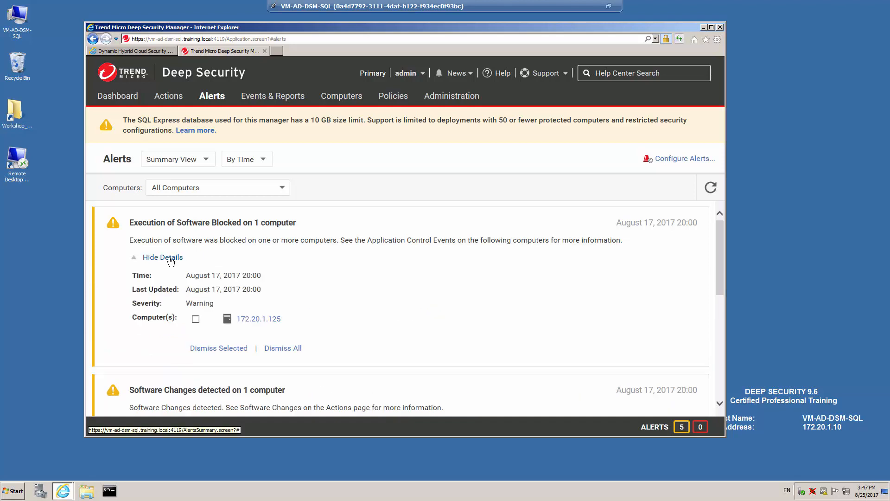
pyautogui.click(170, 258)
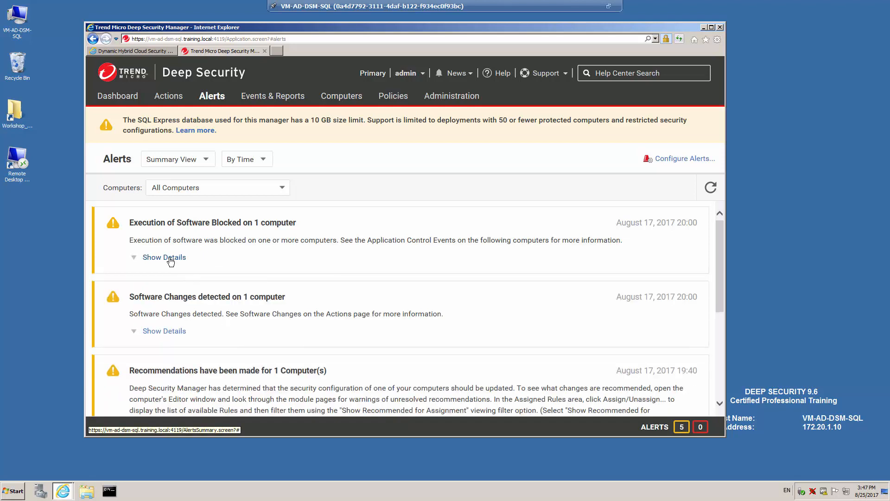
pyautogui.click(207, 161)
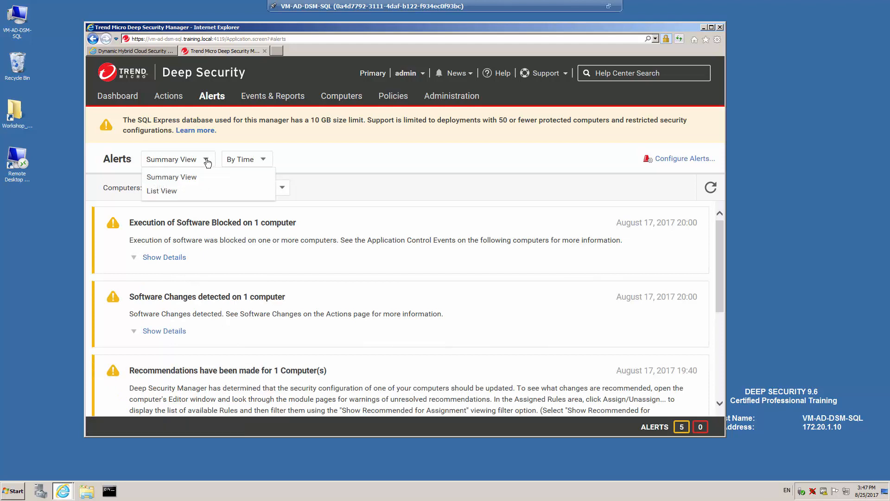
pyautogui.click(177, 197)
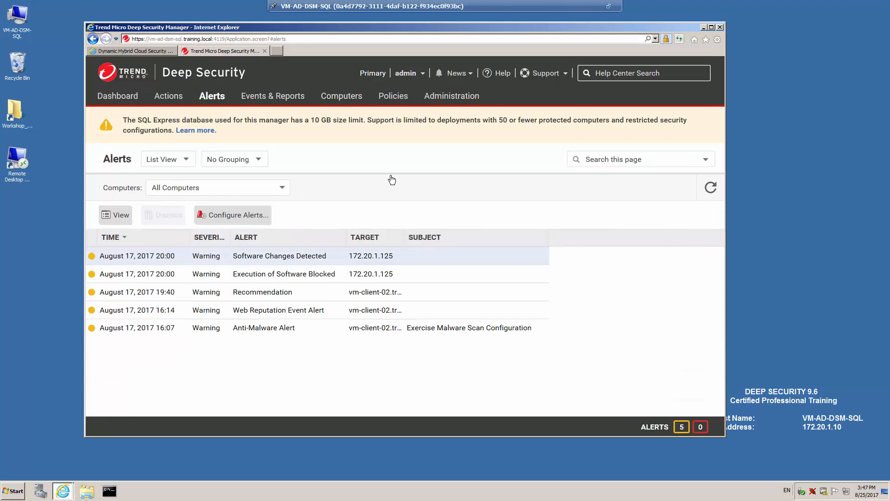
pyautogui.doubleClick(286, 258)
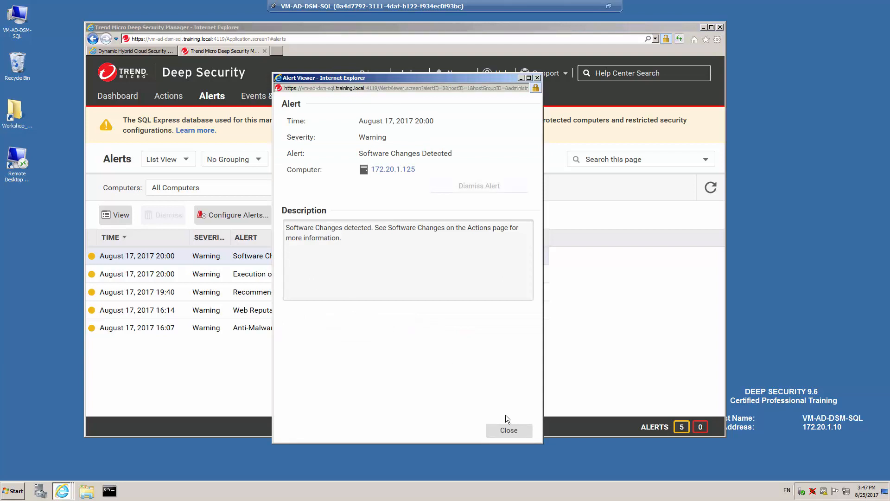
pyautogui.click(506, 430)
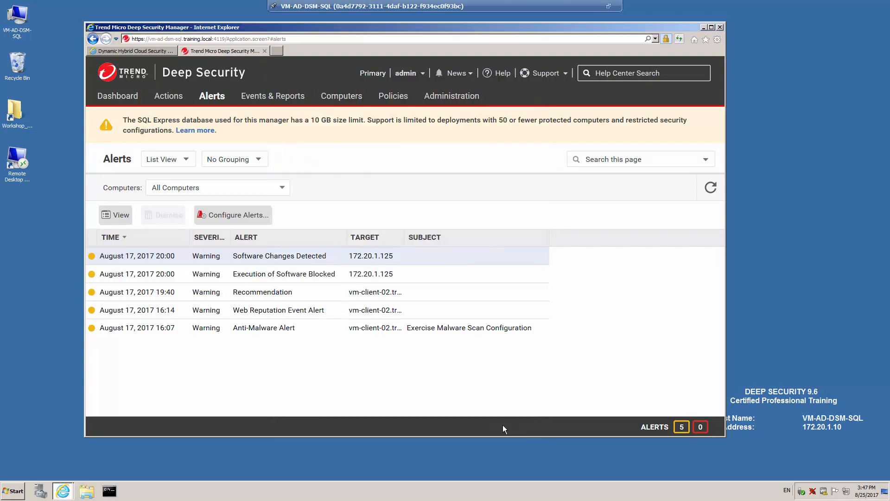
# Leave alerts ungrouped and keep the filter on All Computers
pyautogui.click(259, 160)
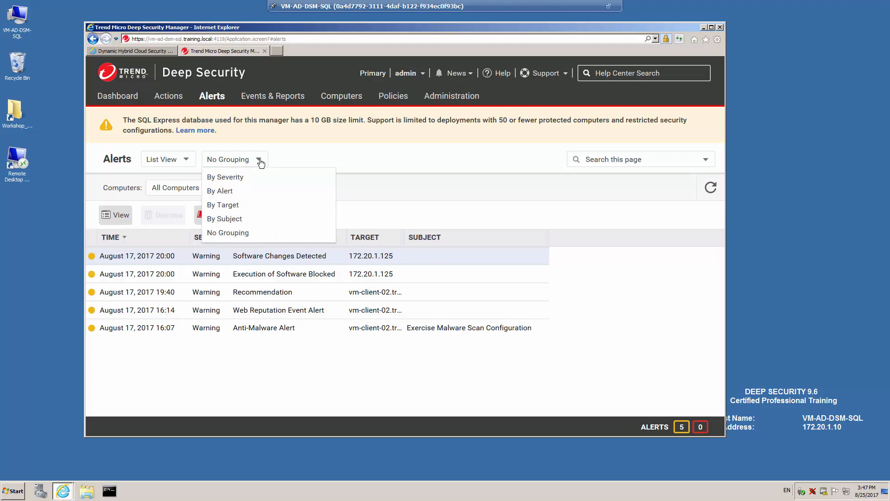
pyautogui.click(316, 151)
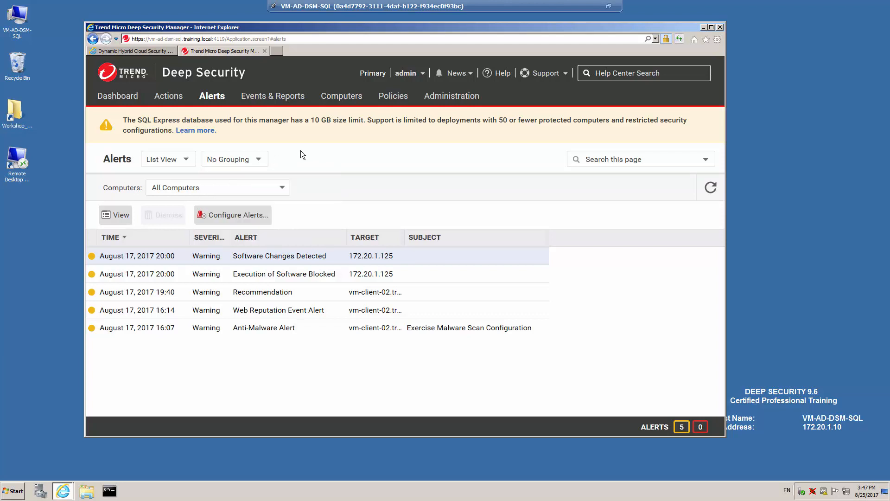
pyautogui.click(283, 189)
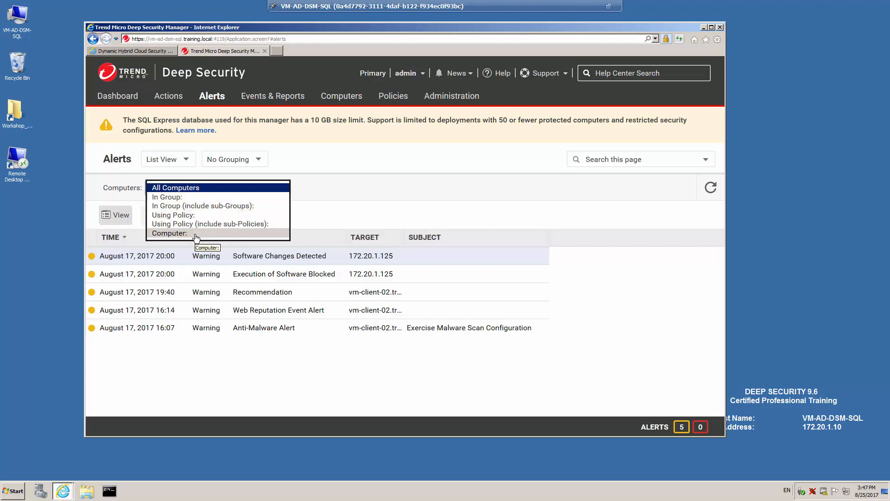
pyautogui.click(313, 155)
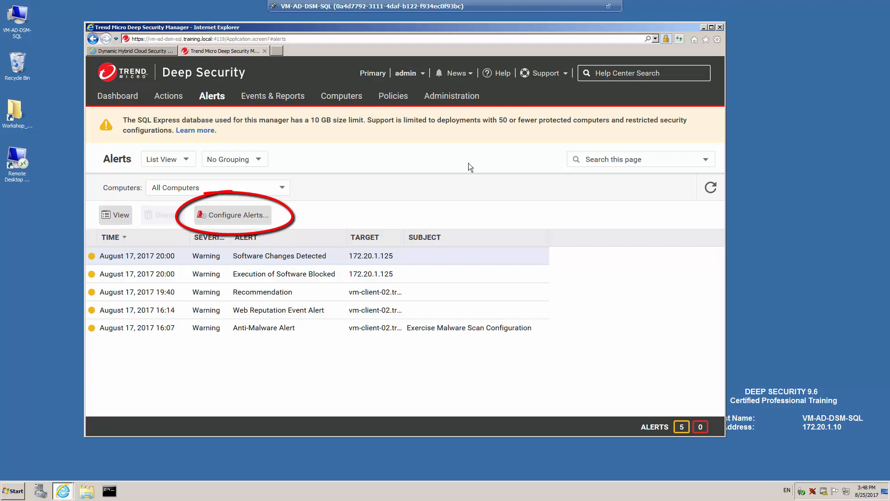
pyautogui.click(236, 218)
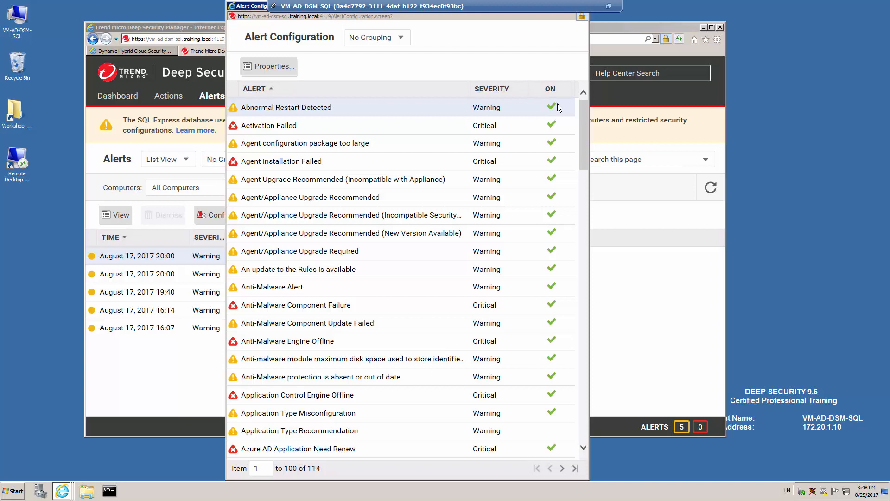
pyautogui.click(284, 129)
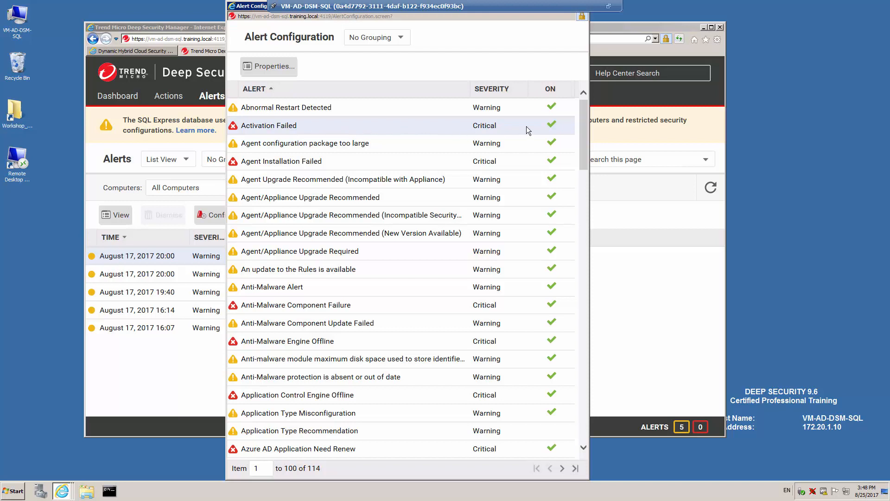
pyautogui.click(267, 68)
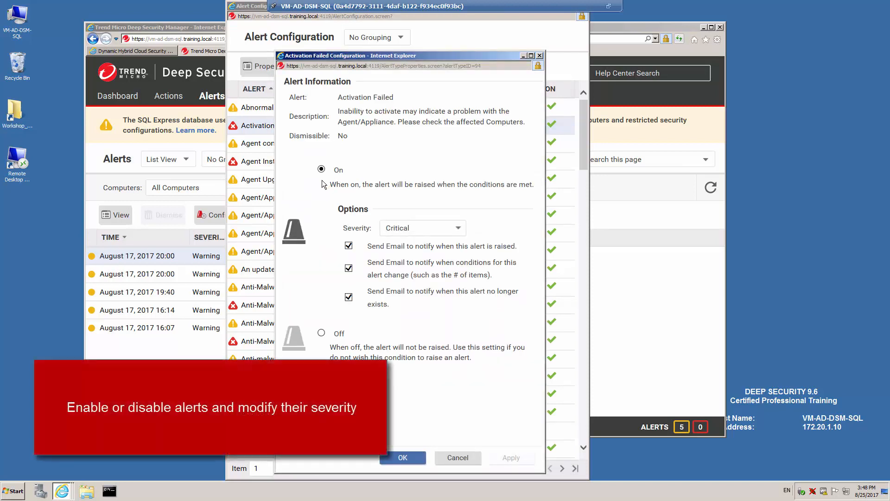
pyautogui.click(321, 332)
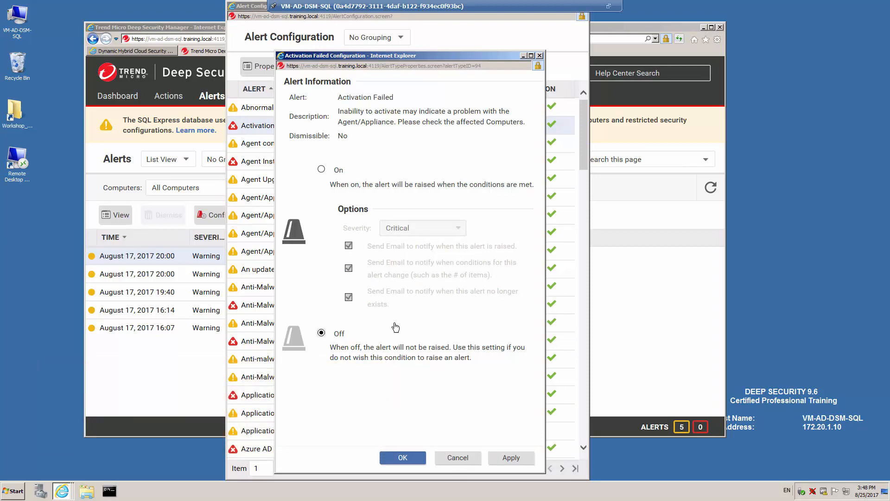
pyautogui.click(471, 460)
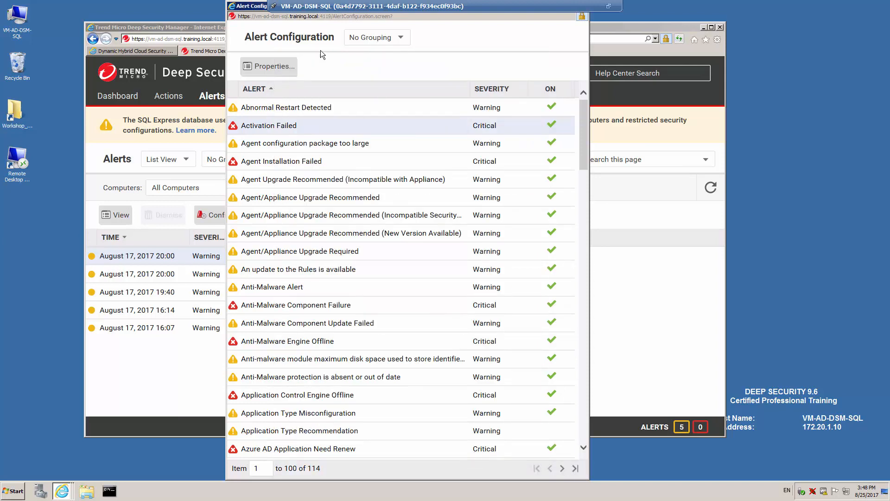
pyautogui.moveTo(253, 8); pyautogui.dragTo(237, 66)
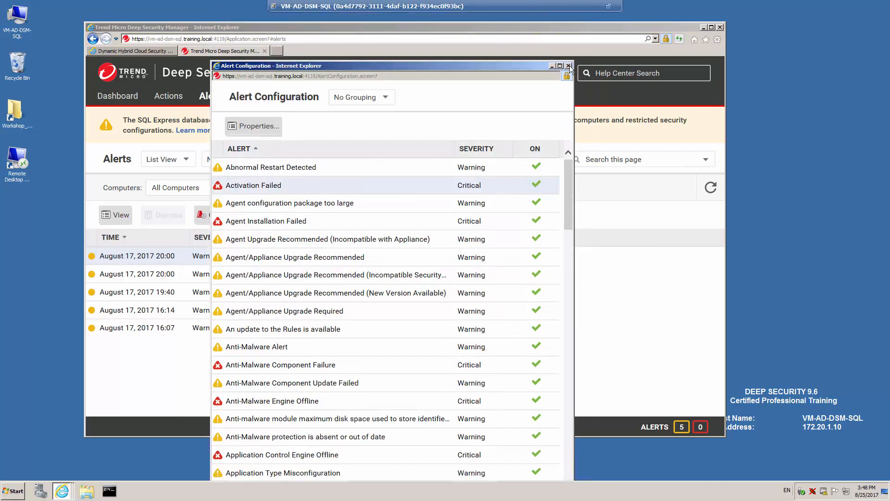
pyautogui.click(568, 66)
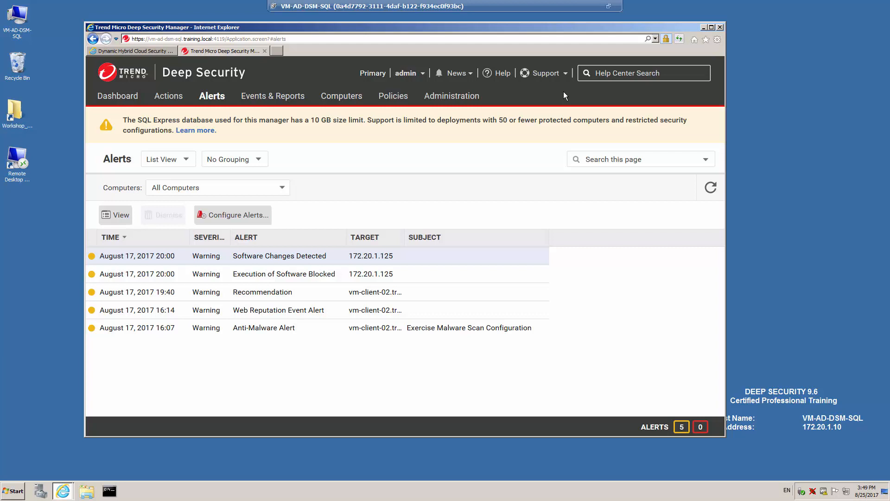
# View the Alerts tab of Administration System Settings, then list the Users under User Management
pyautogui.click(452, 98)
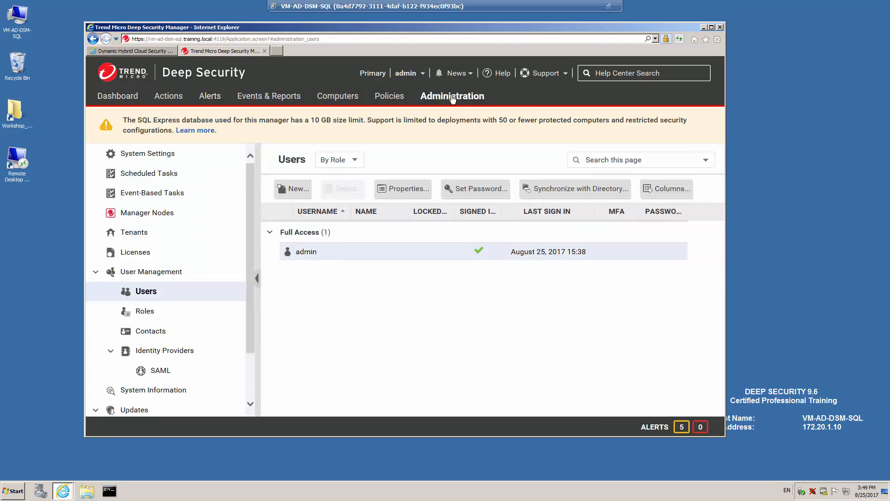
pyautogui.click(140, 155)
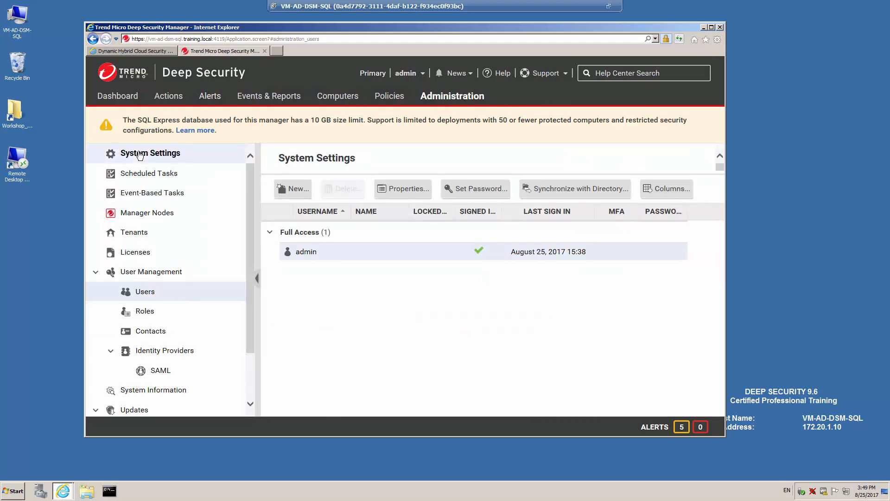
pyautogui.click(358, 187)
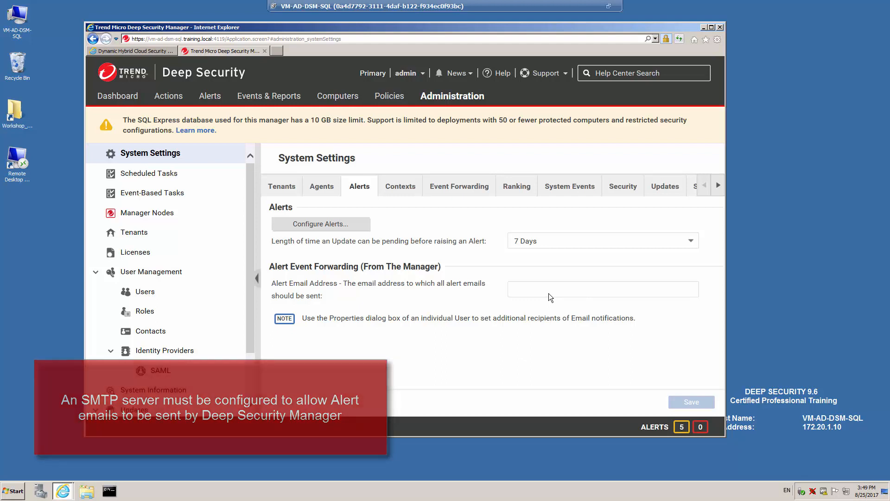
pyautogui.click(145, 292)
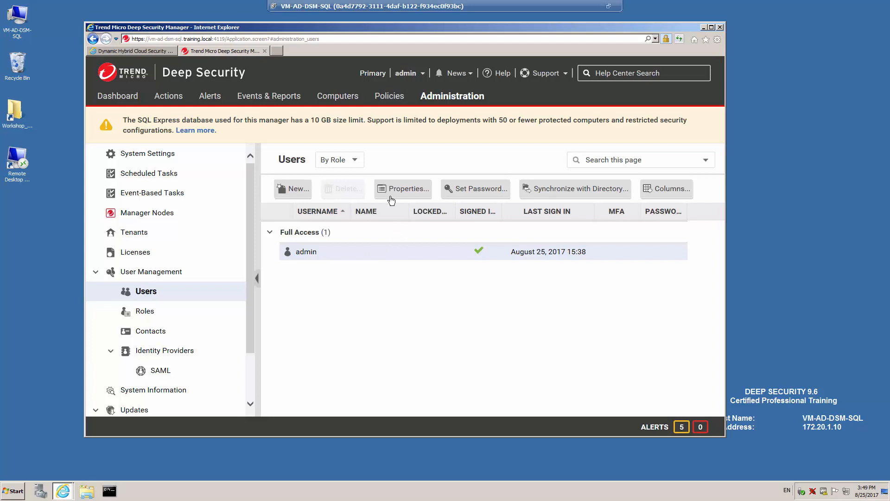
# Review the admin account's contact email and alert-email option, then go to Events & Reports
pyautogui.doubleClick(366, 254)
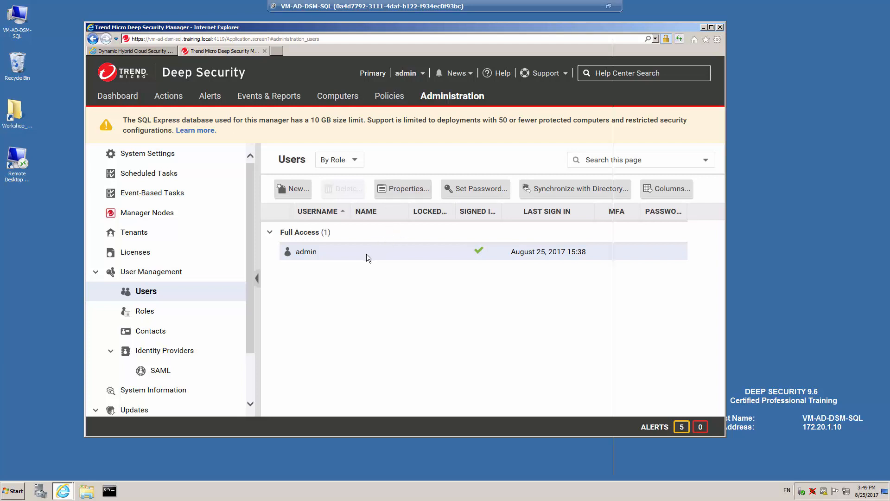
pyautogui.click(309, 76)
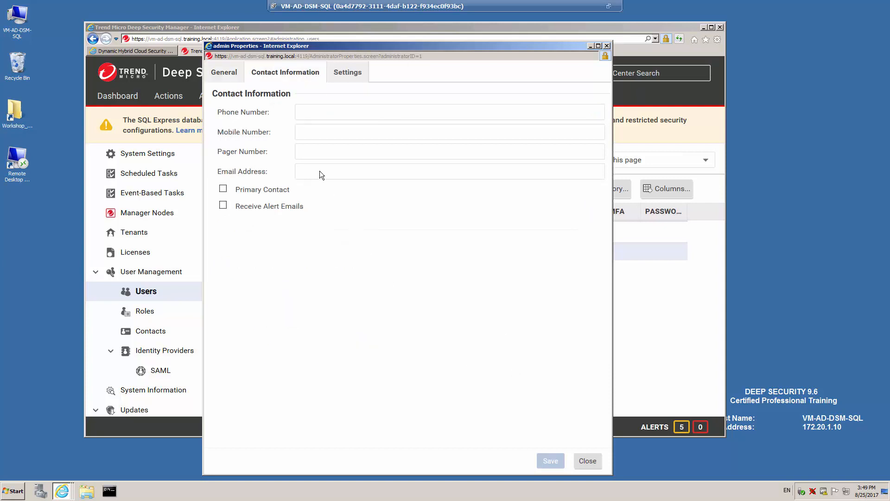
pyautogui.click(319, 170)
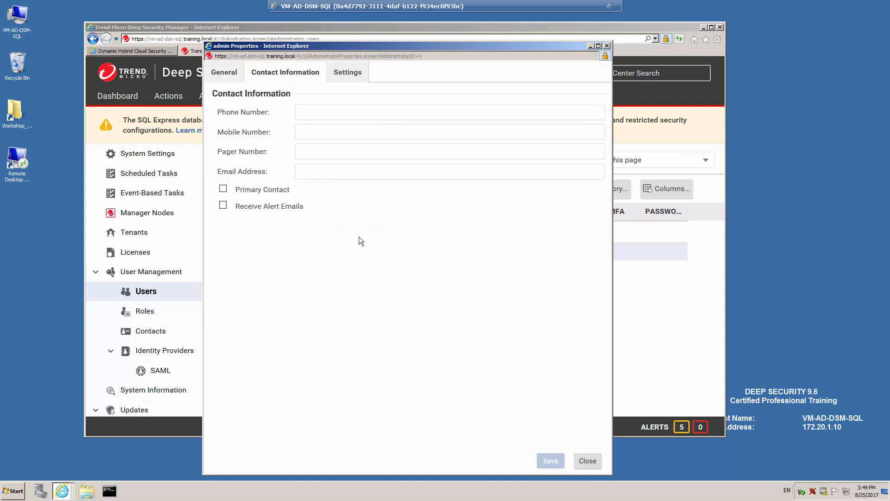
pyautogui.click(222, 205)
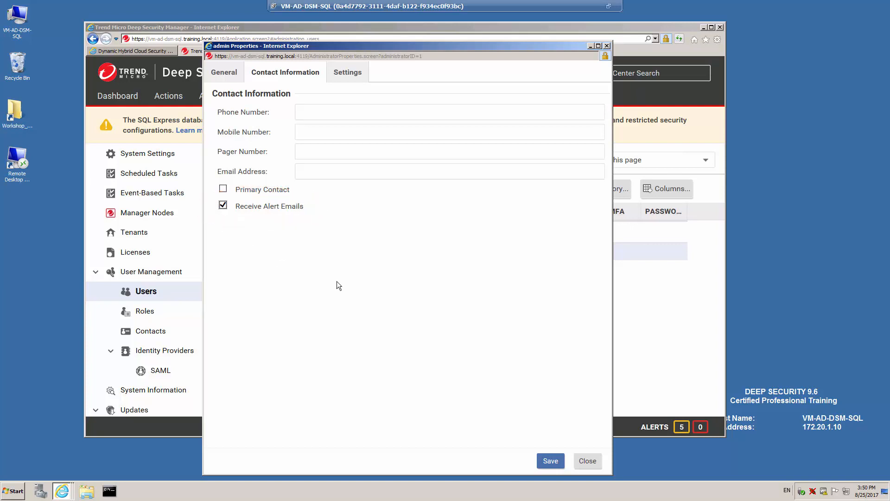
pyautogui.click(587, 461)
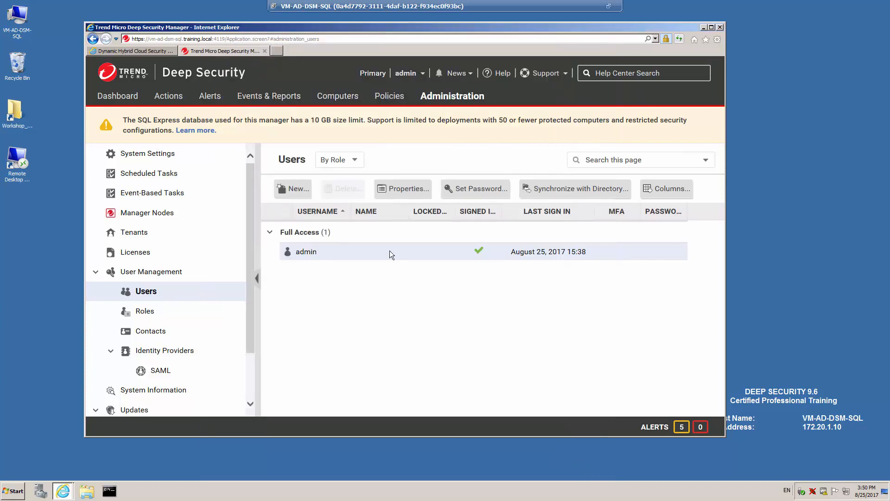
pyautogui.click(273, 97)
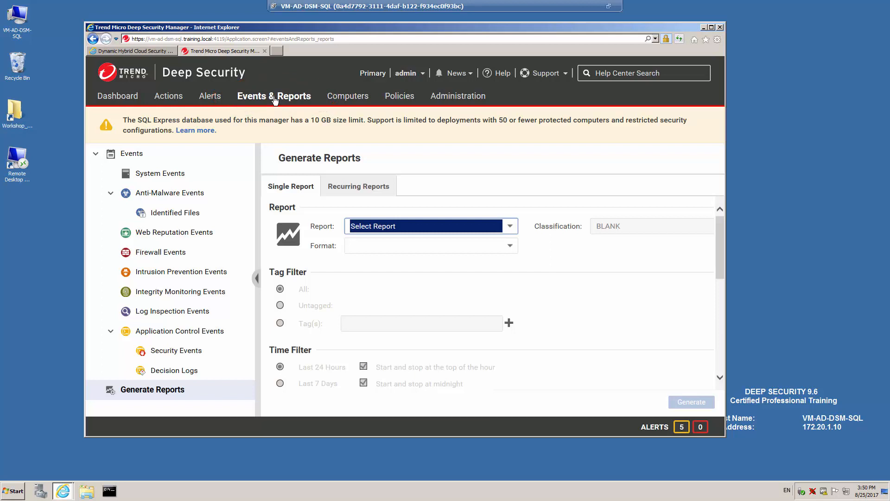
# Query System Events for Last 24 Hours in group Servers, then open Anti-Malware Events
pyautogui.click(127, 153)
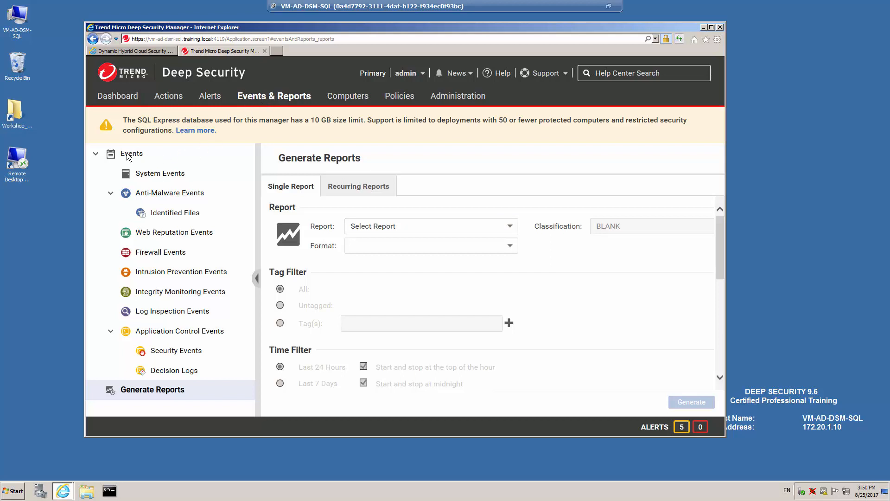
pyautogui.click(159, 175)
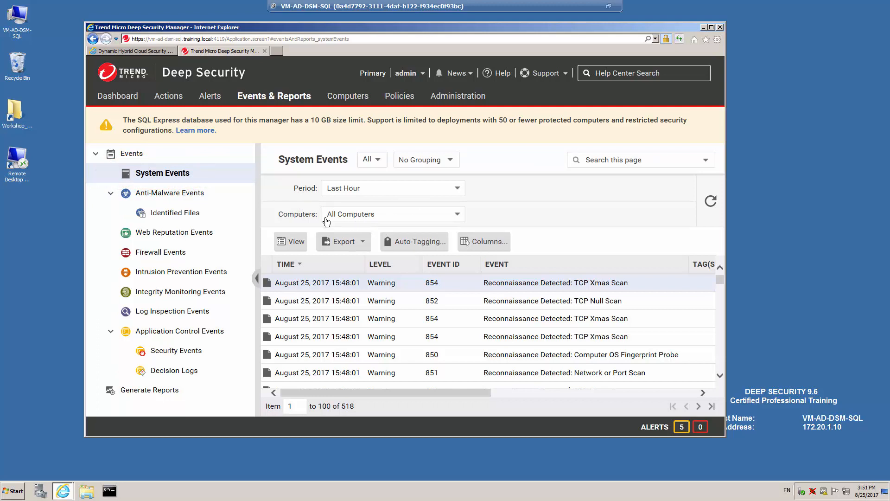
pyautogui.click(458, 189)
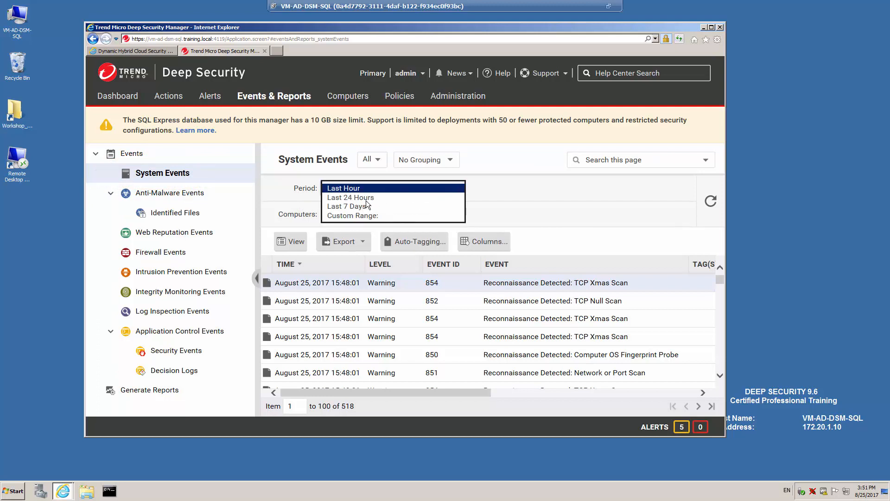
pyautogui.click(407, 198)
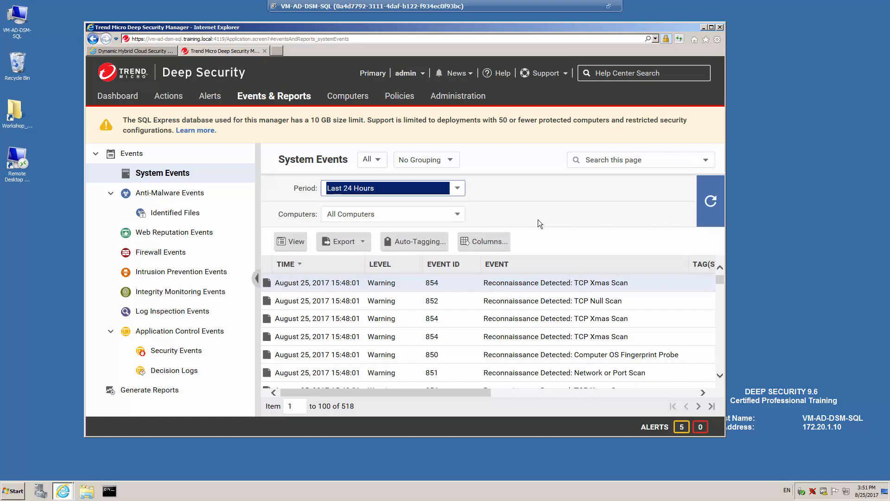
pyautogui.click(462, 214)
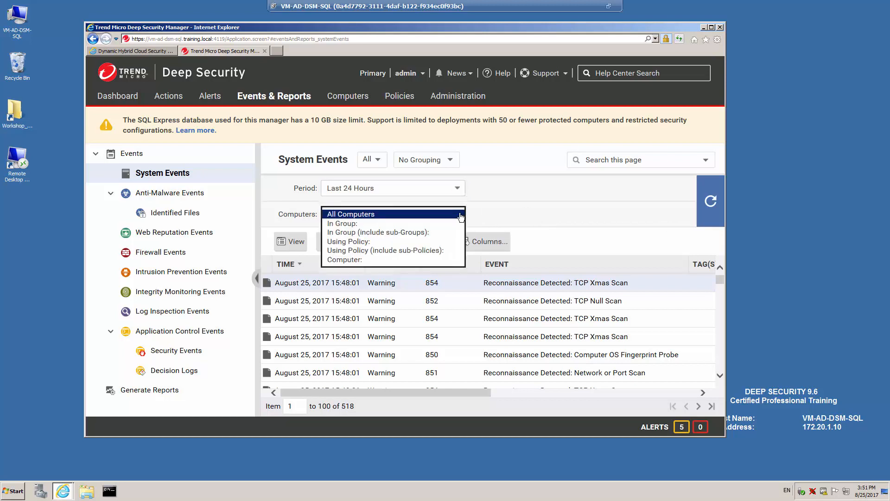
pyautogui.click(350, 223)
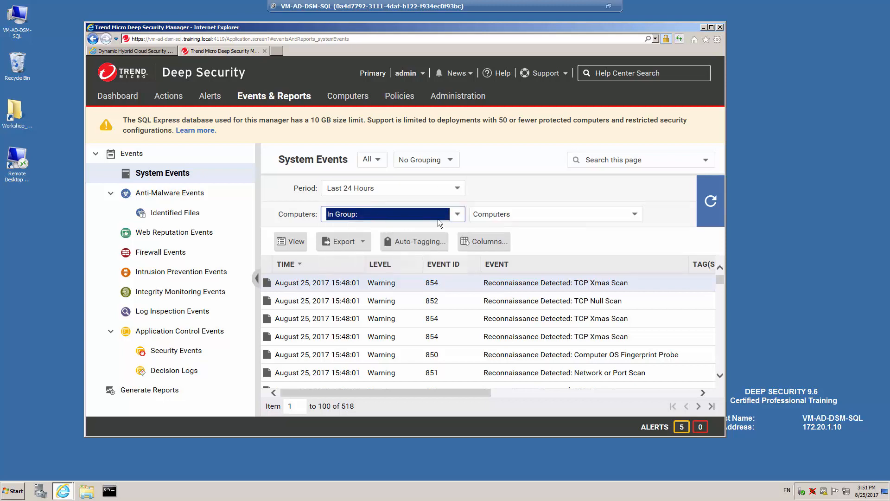
pyautogui.click(633, 216)
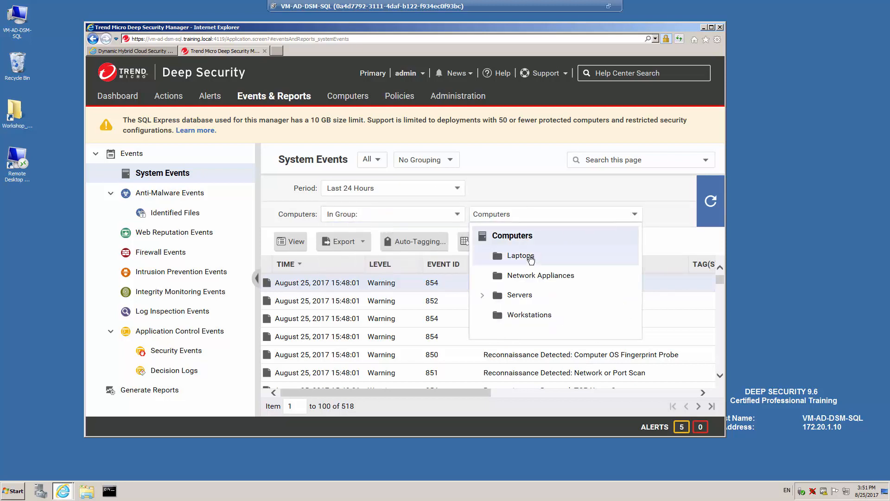
pyautogui.click(519, 294)
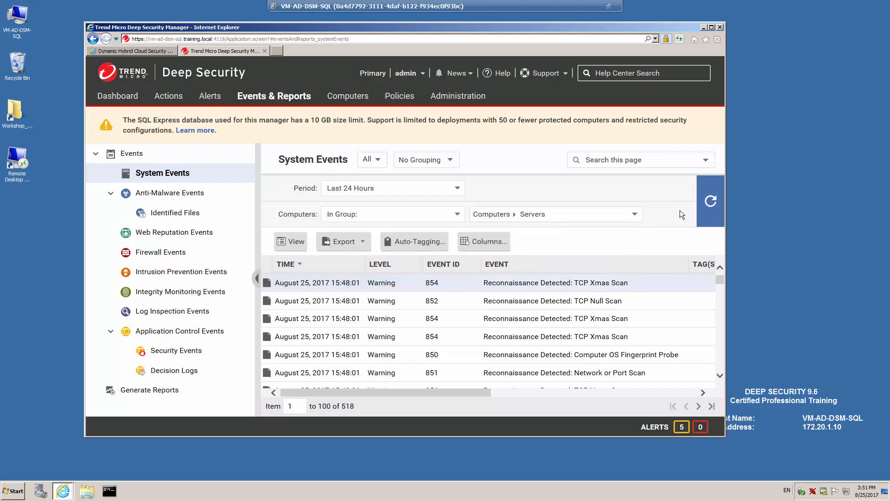
pyautogui.click(712, 203)
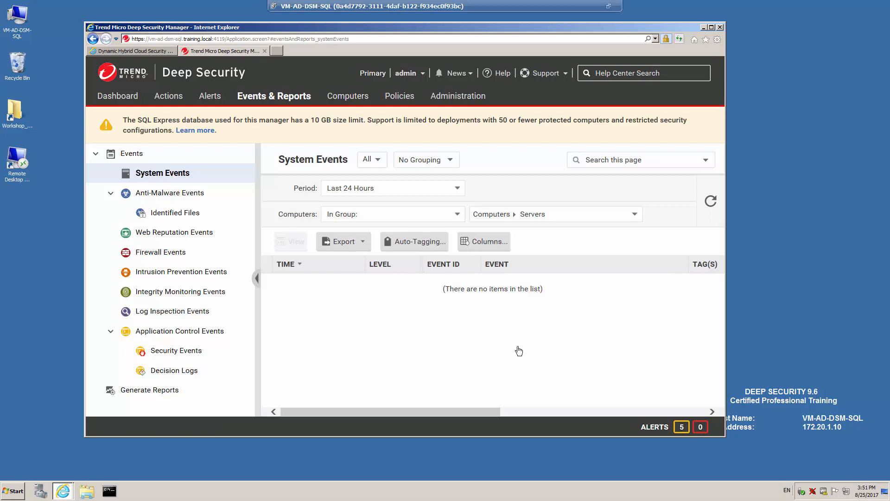
pyautogui.click(165, 194)
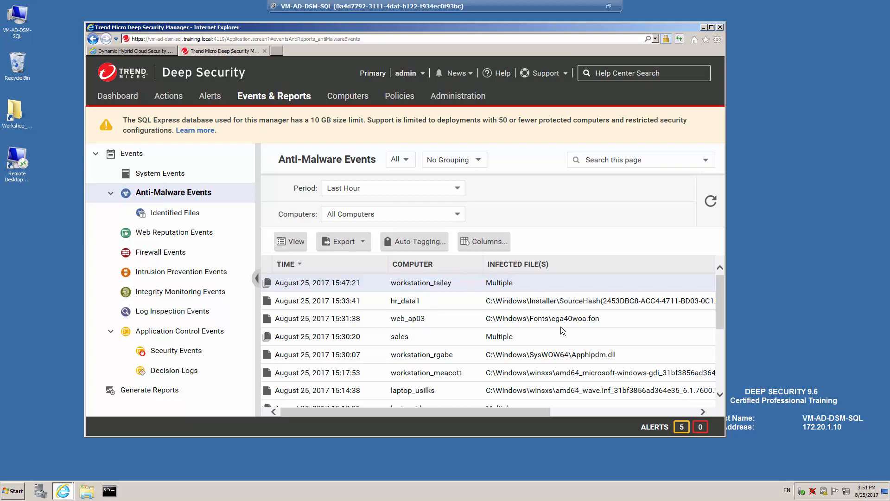
# Refresh Anti-Malware Events for Last 24 Hours on All Computers, then open Identified Files
pyautogui.click(459, 191)
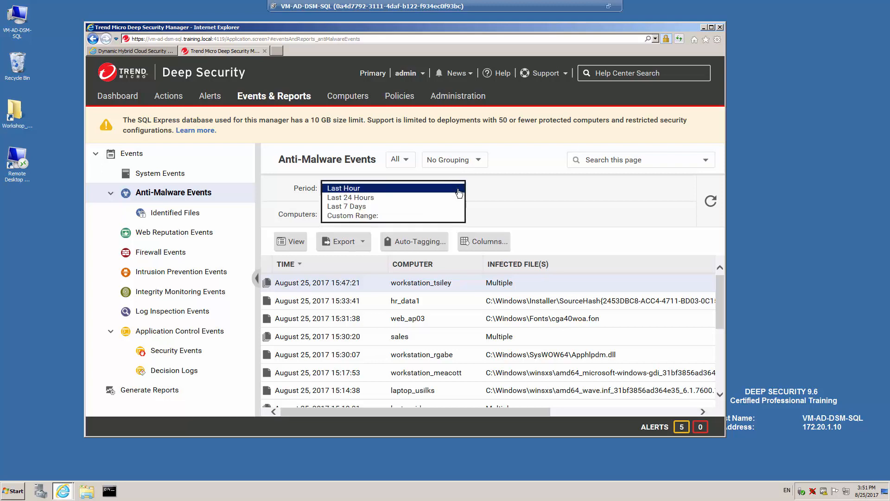
pyautogui.click(371, 201)
pyautogui.click(387, 214)
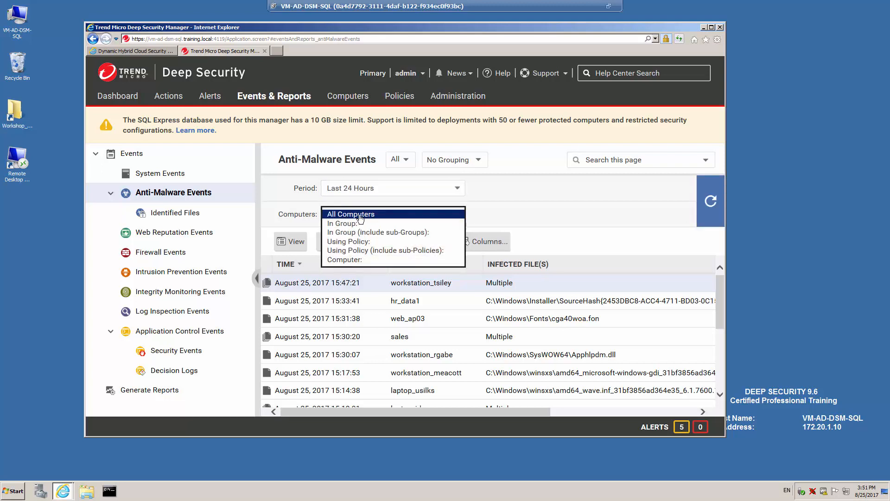
pyautogui.click(381, 215)
pyautogui.click(710, 202)
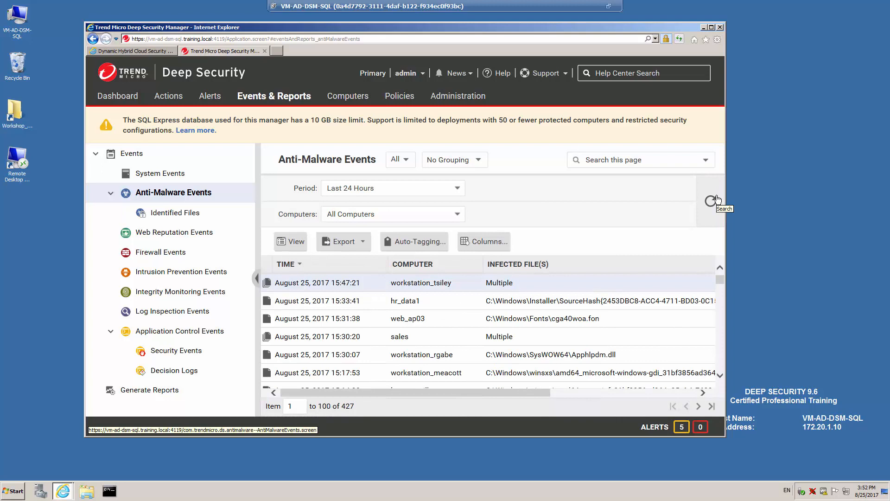
pyautogui.click(188, 212)
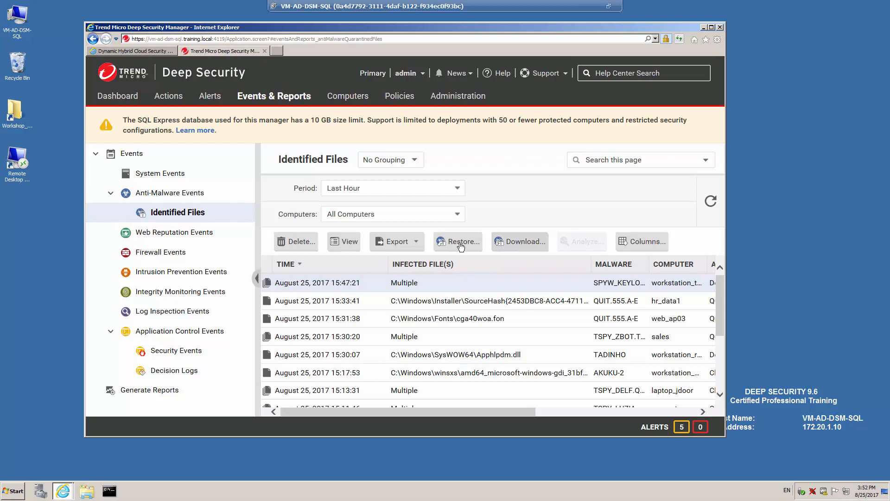
# Browse the Web Reputation, Firewall, Intrusion Prevention, Integrity Monitoring, Log Inspection and Application Control event lists
pyautogui.click(193, 236)
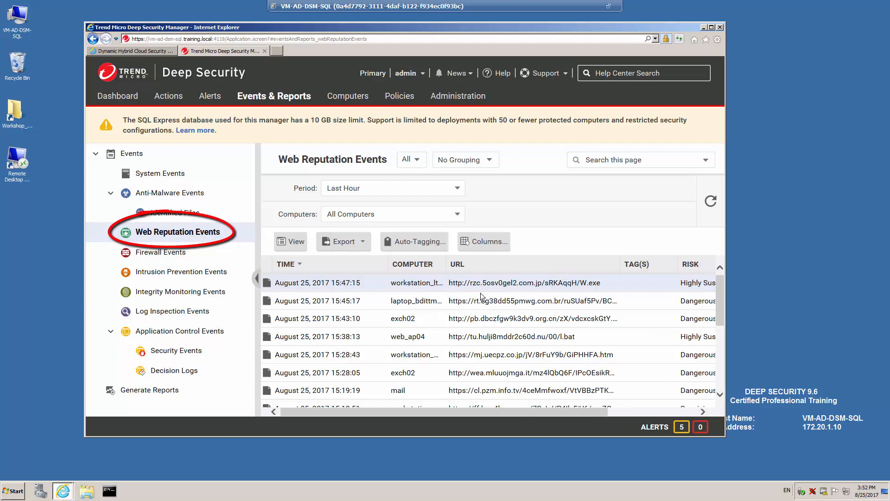
pyautogui.click(163, 252)
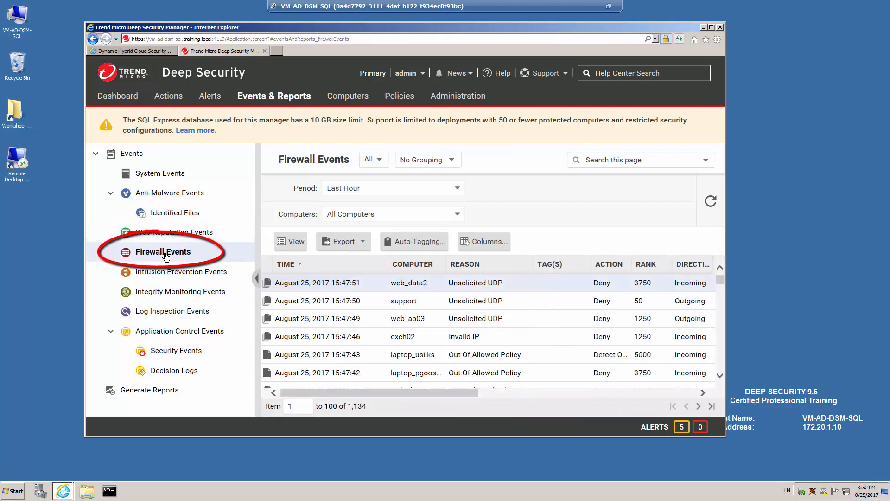
pyautogui.click(214, 274)
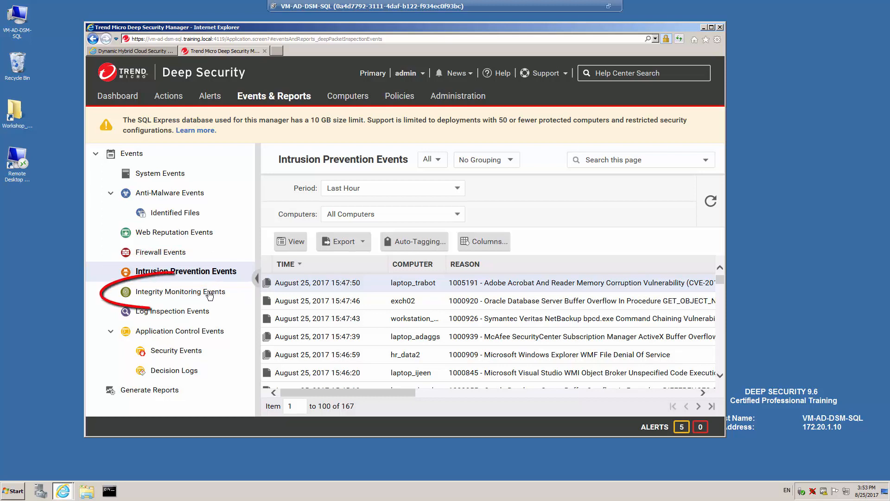
pyautogui.click(209, 293)
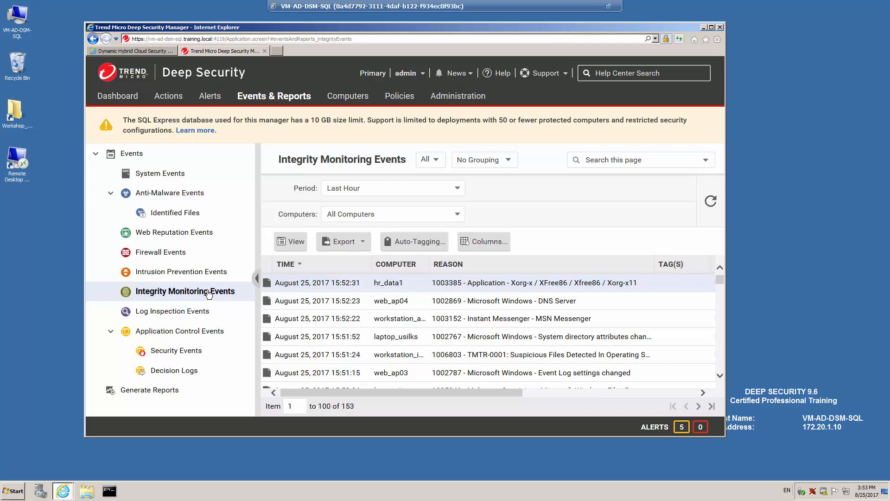
pyautogui.click(192, 315)
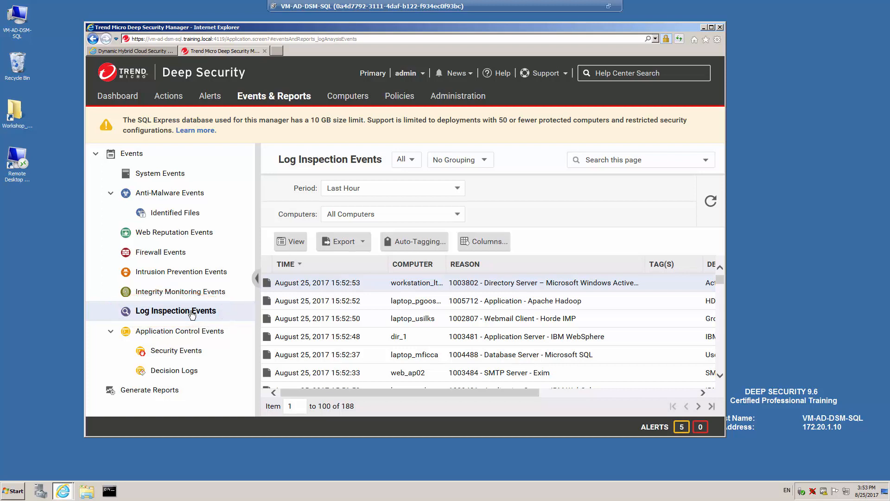
pyautogui.click(191, 355)
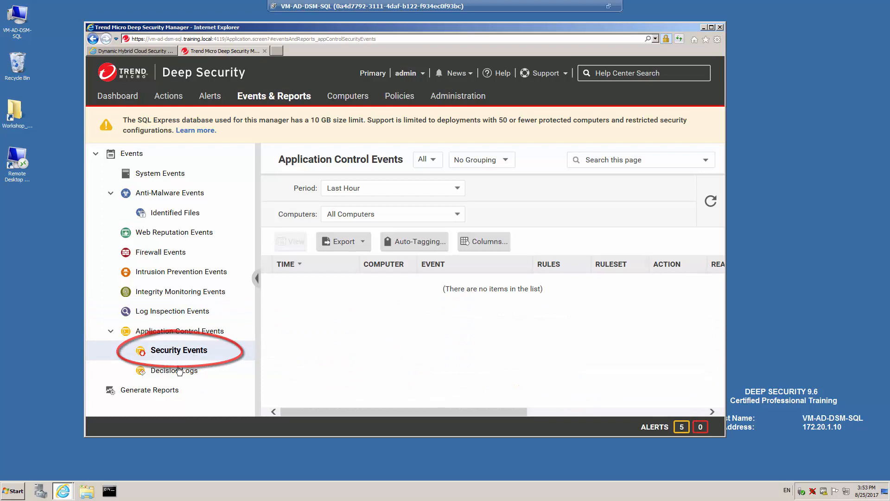
# Refresh Application Control security events for Last 7 Days, then open Generate Reports
pyautogui.click(187, 371)
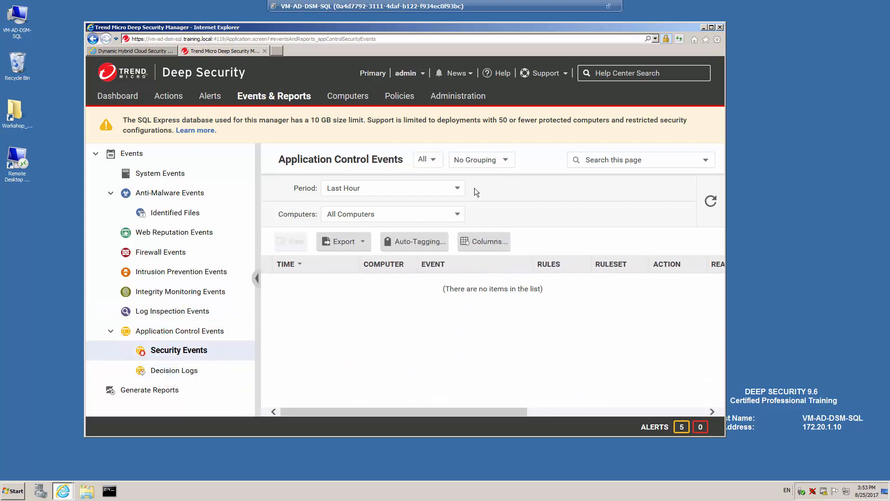
pyautogui.click(457, 189)
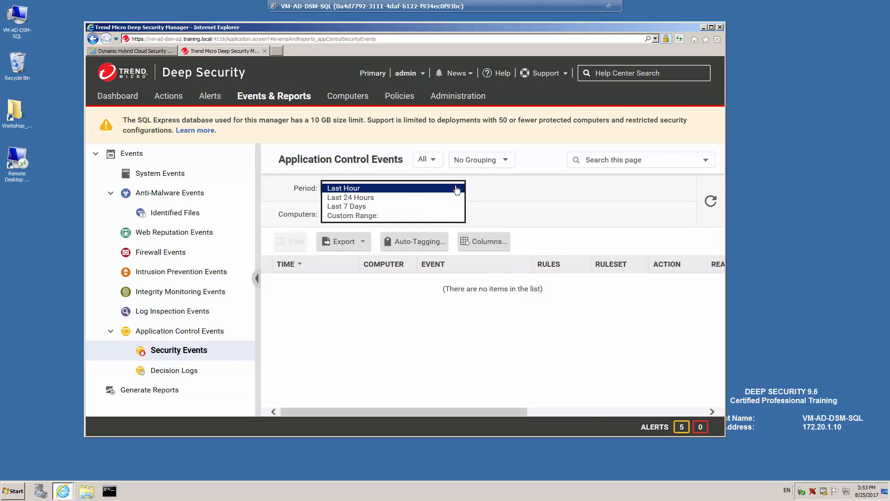
pyautogui.click(364, 198)
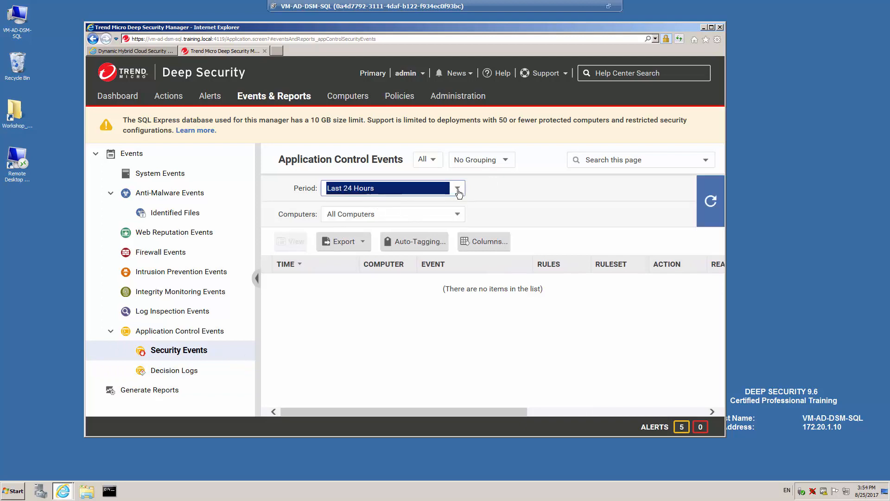
pyautogui.click(455, 190)
pyautogui.click(368, 197)
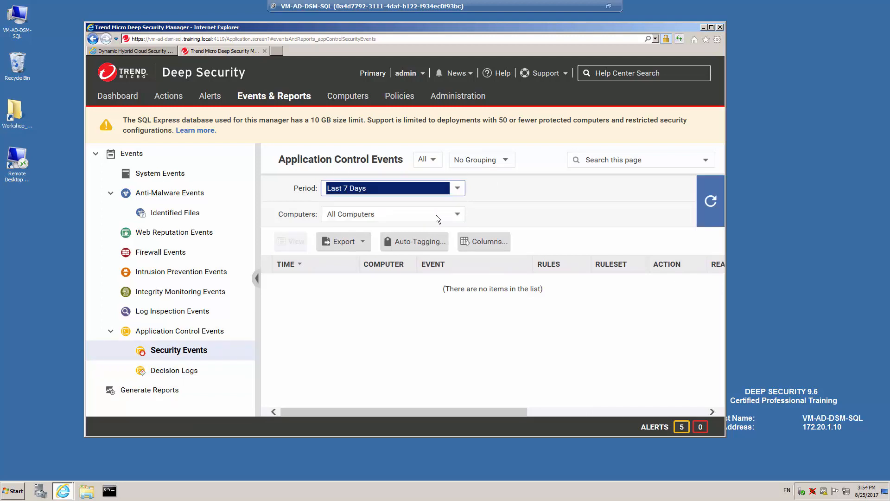
pyautogui.click(714, 208)
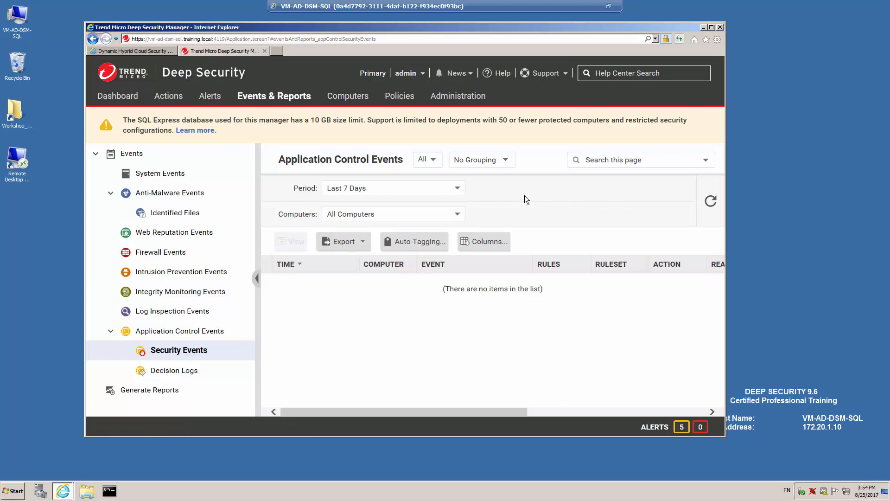
pyautogui.click(212, 395)
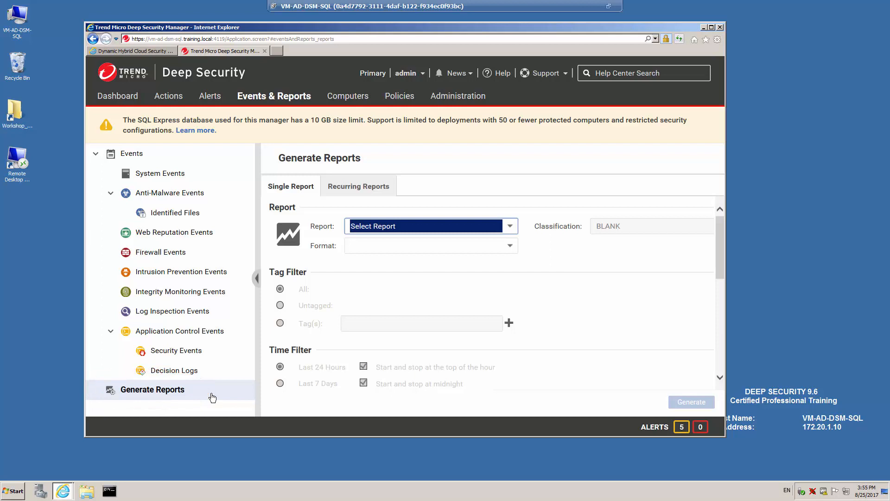
# Choose the Anti-Malware Report type with PDF format for the single report
pyautogui.click(513, 232)
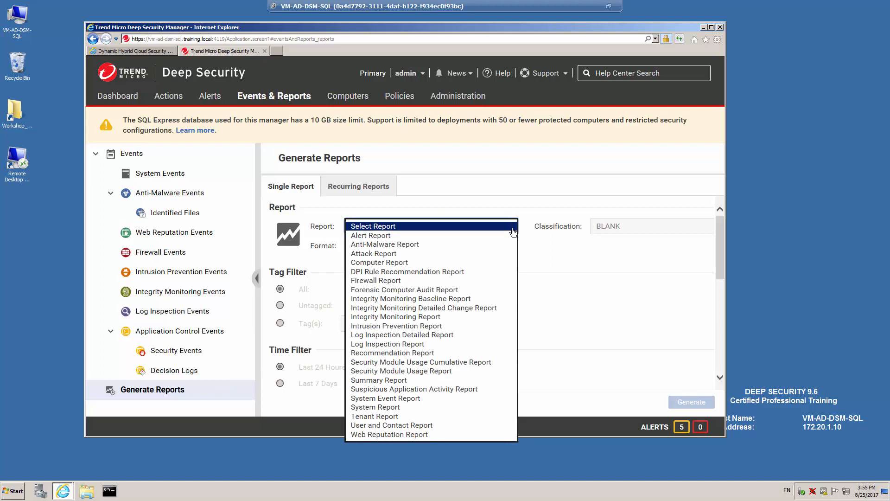
pyautogui.click(383, 244)
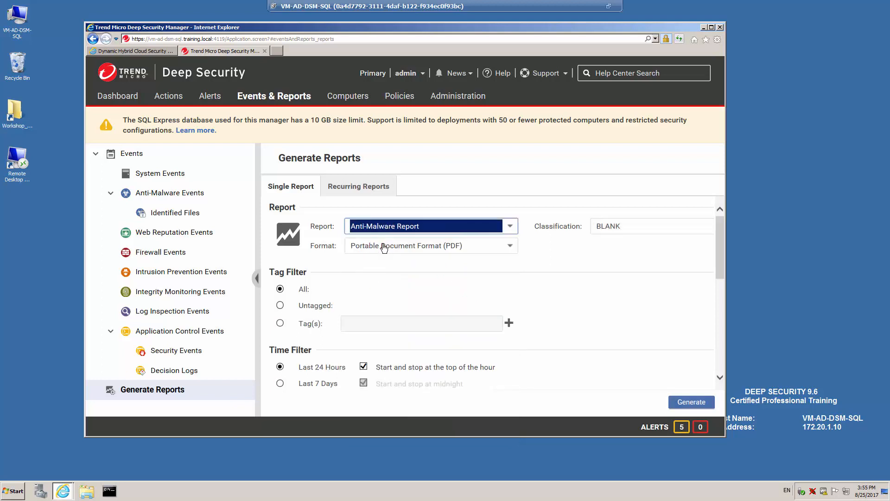
pyautogui.click(511, 250)
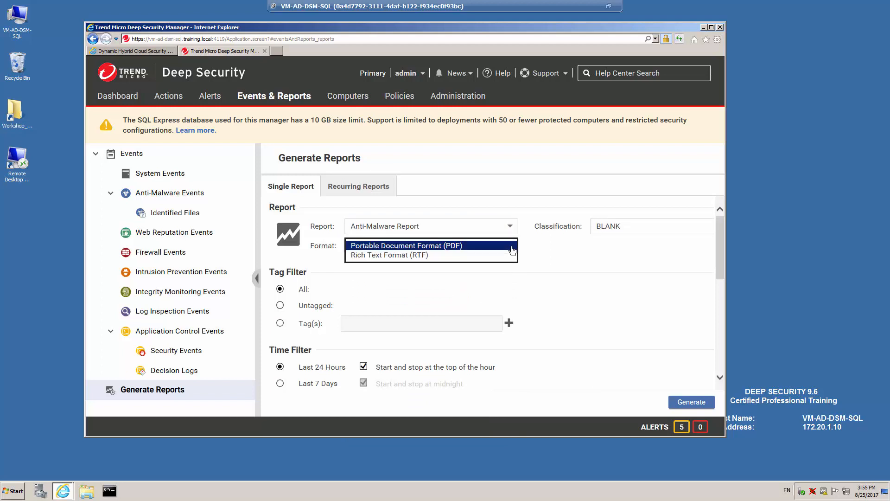
pyautogui.click(512, 250)
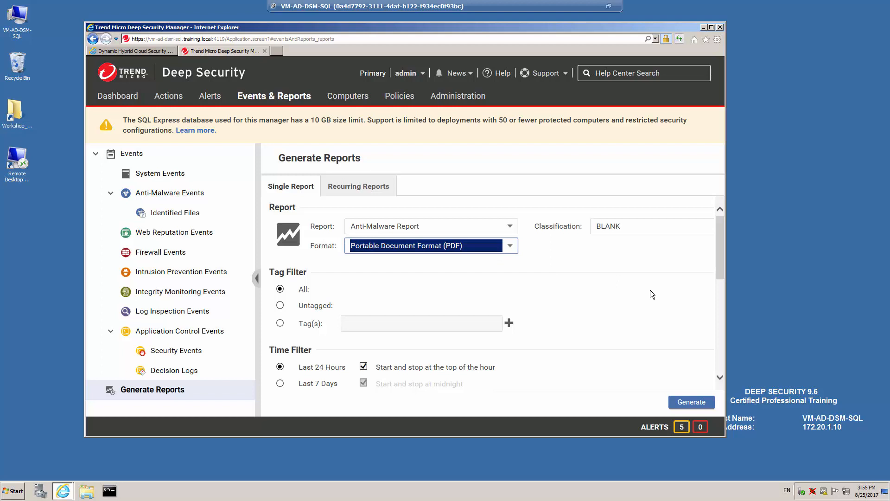
# Set the report's Time Filter to Last 7 Days, then go to Computers
pyautogui.moveTo(720, 265); pyautogui.dragTo(719, 285)
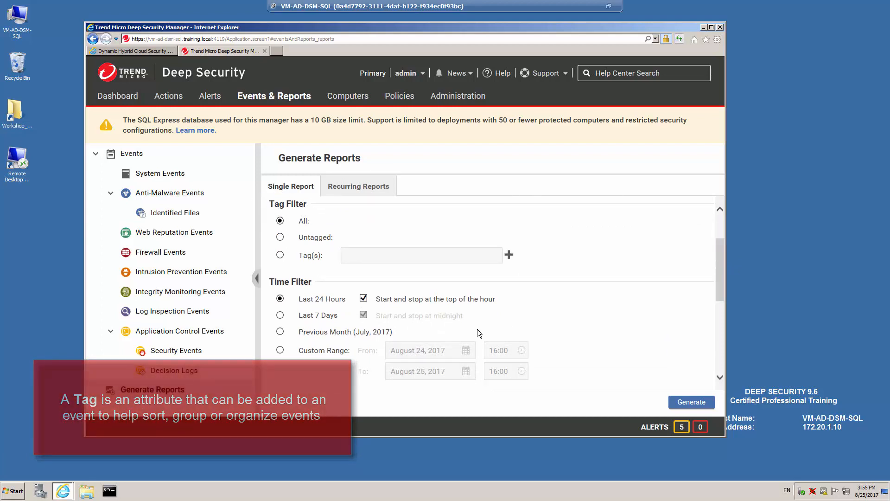
pyautogui.scroll(-2, 718, 284)
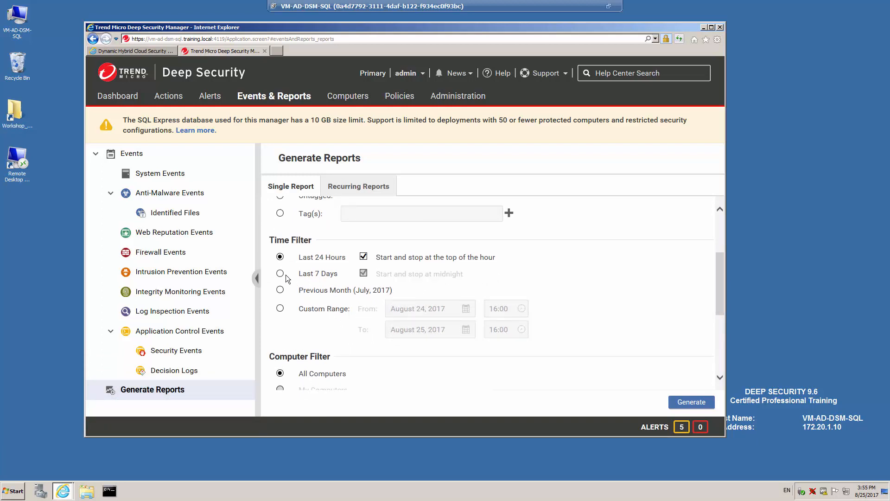
pyautogui.click(280, 273)
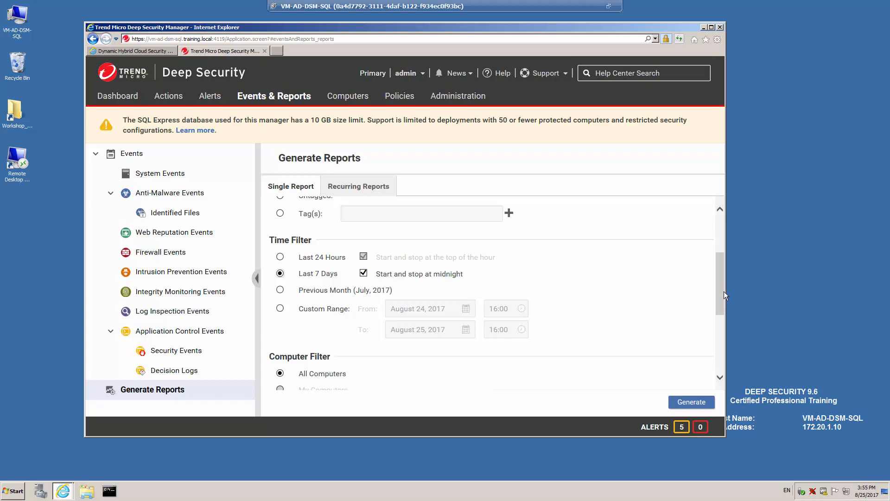
pyautogui.moveTo(719, 281); pyautogui.dragTo(724, 349)
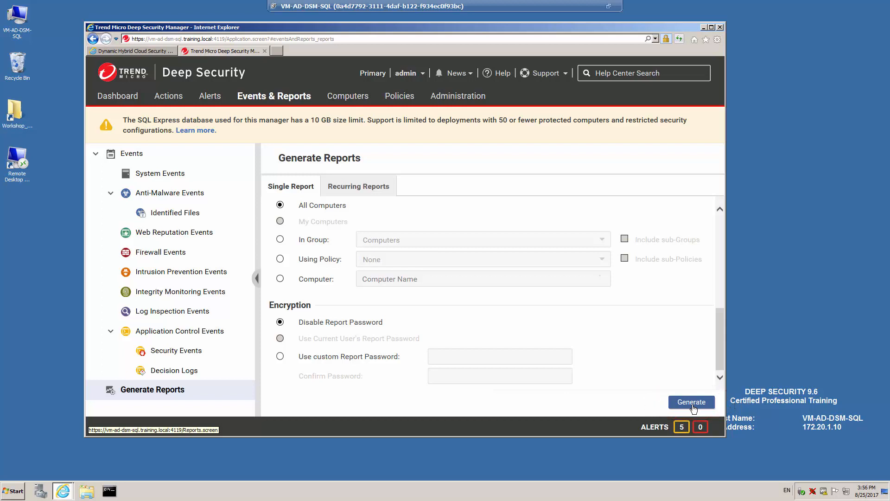
pyautogui.click(350, 96)
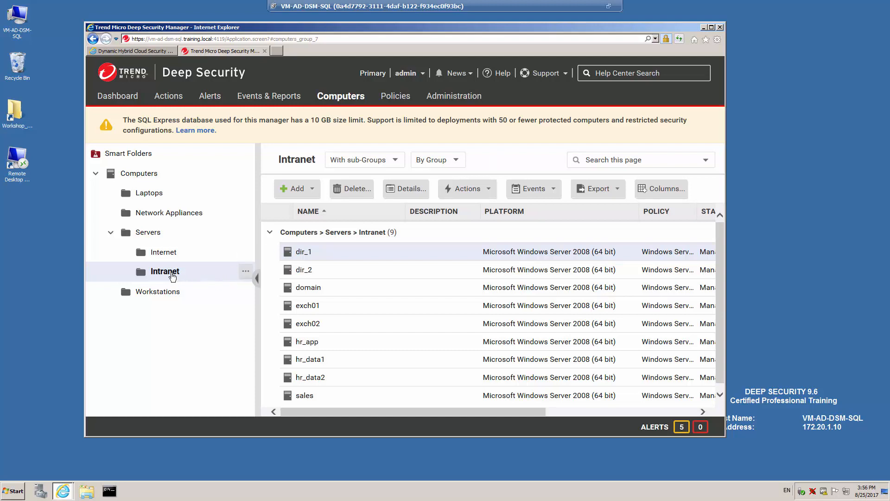
# Browse the Laptops, Network Appliances and Servers groups, then show all computers
pyautogui.click(150, 193)
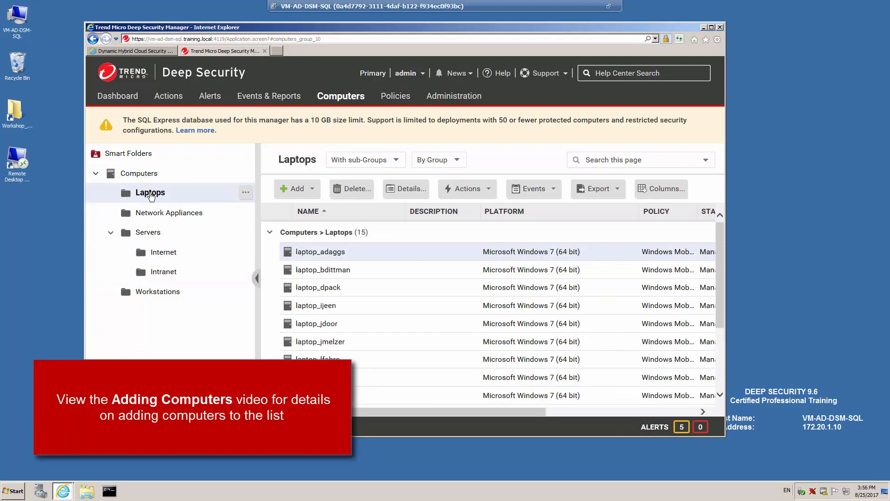
pyautogui.click(157, 214)
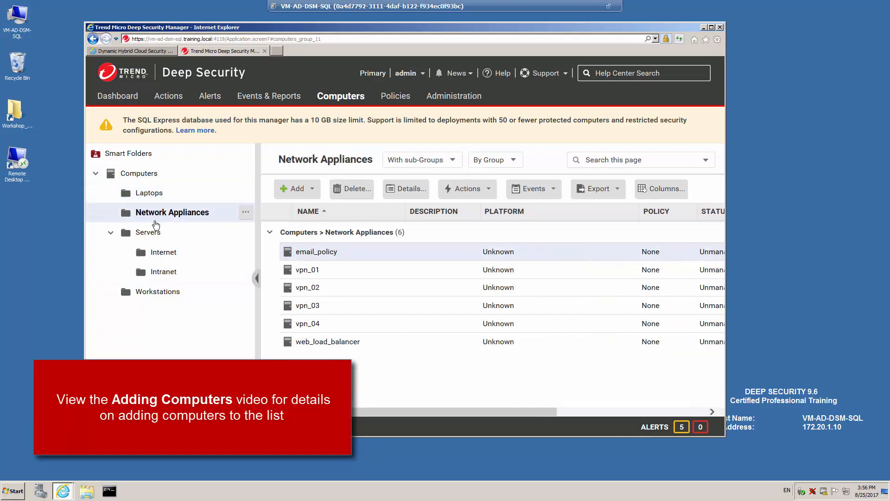
pyautogui.click(153, 235)
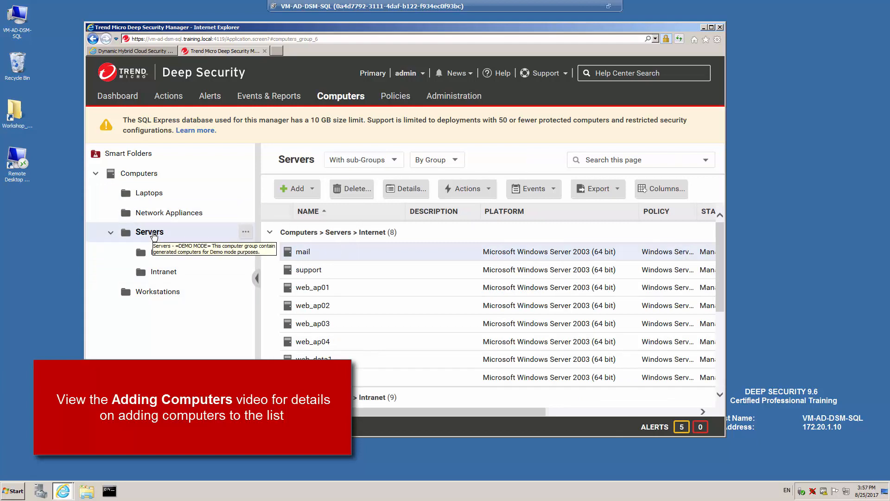
pyautogui.click(141, 174)
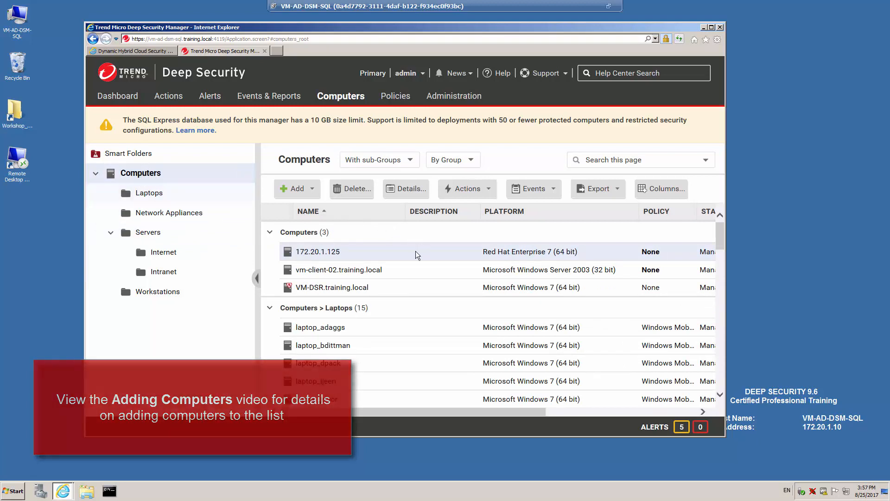
pyautogui.doubleClick(369, 251)
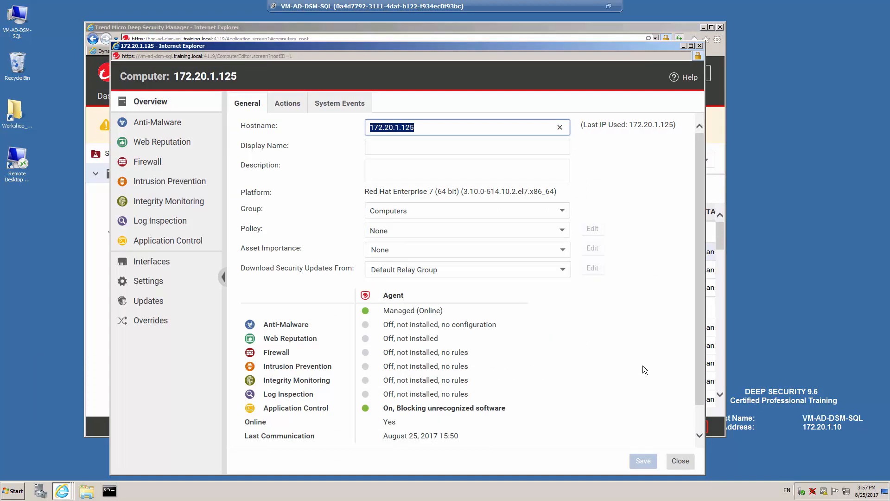
pyautogui.click(288, 104)
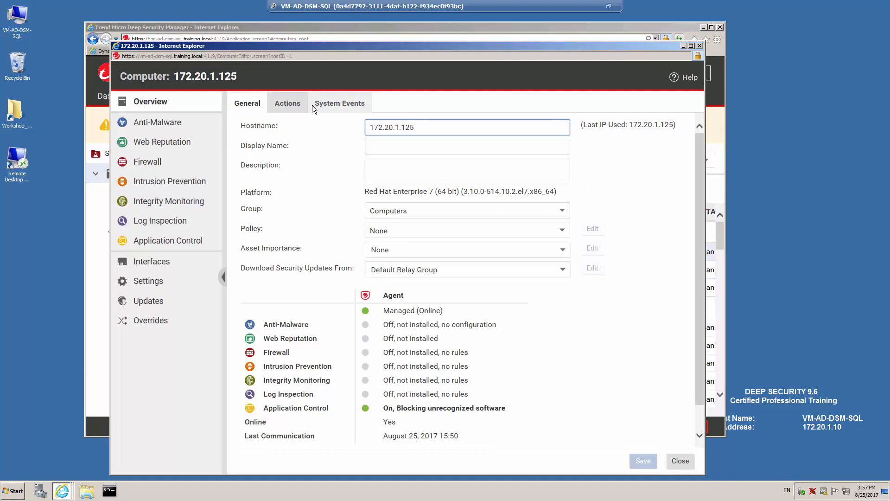
pyautogui.click(336, 105)
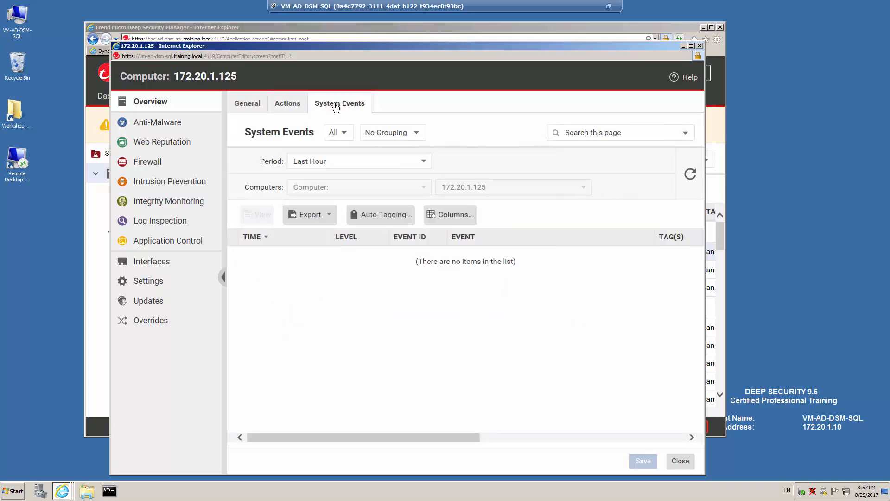
pyautogui.click(161, 124)
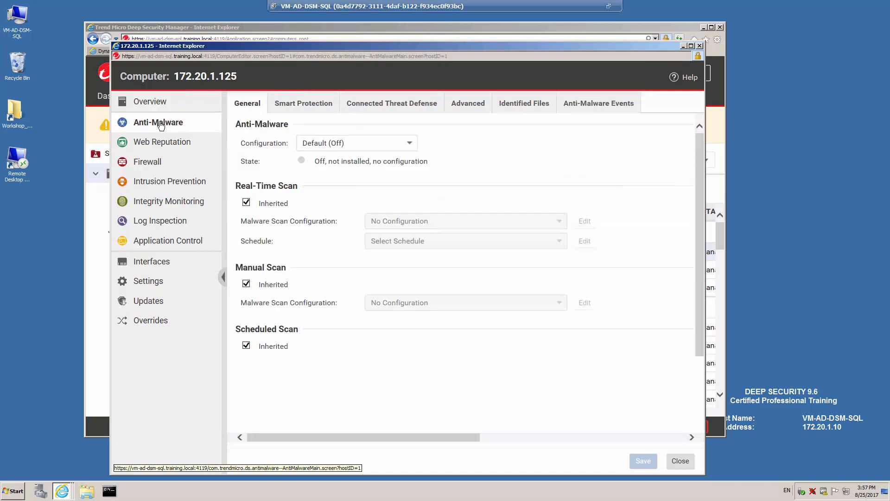
pyautogui.click(168, 145)
pyautogui.click(155, 162)
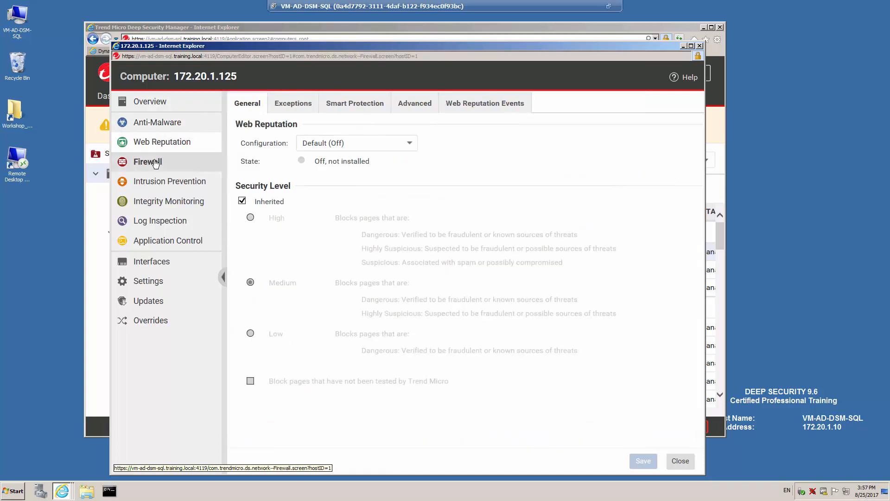
pyautogui.click(163, 181)
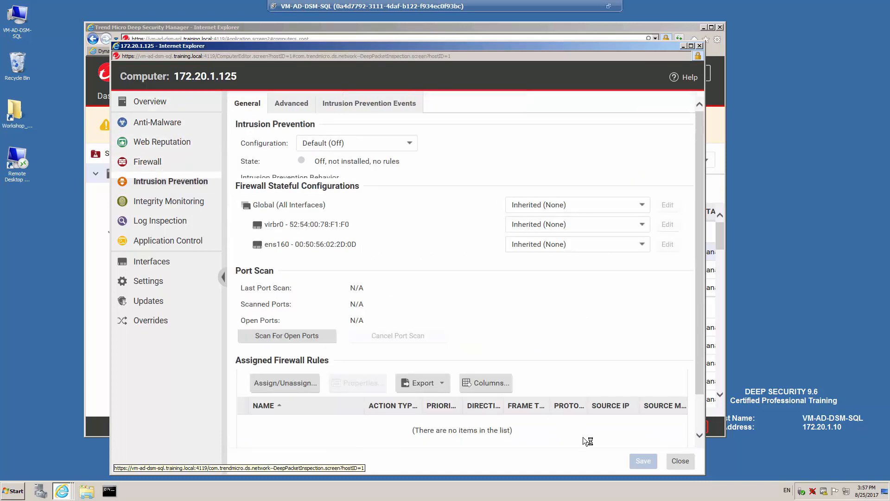
pyautogui.click(674, 463)
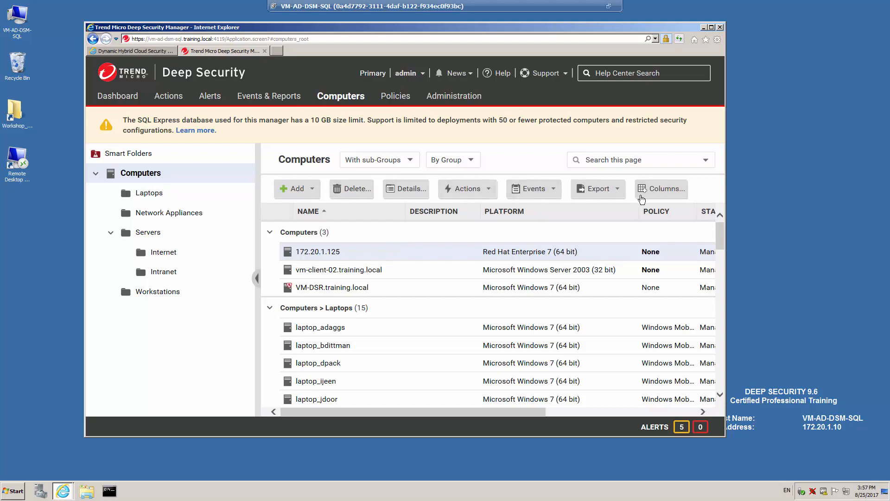
pyautogui.rightClick(439, 253)
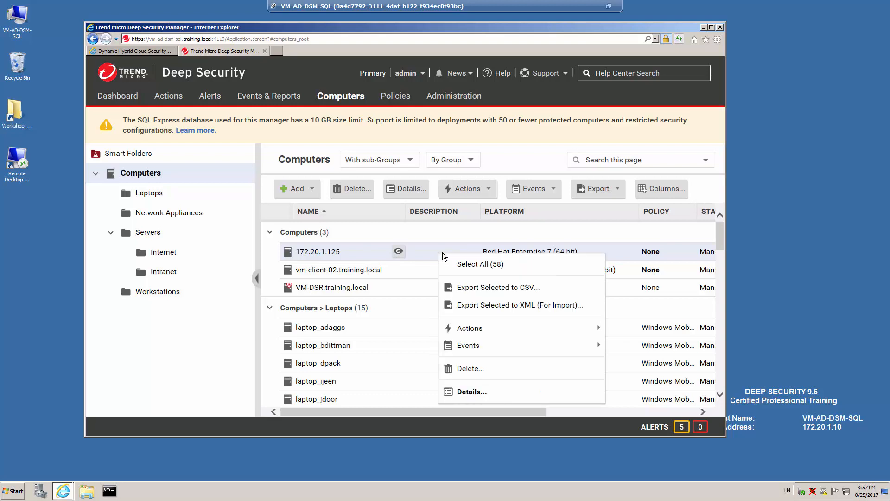
pyautogui.moveTo(480, 329)
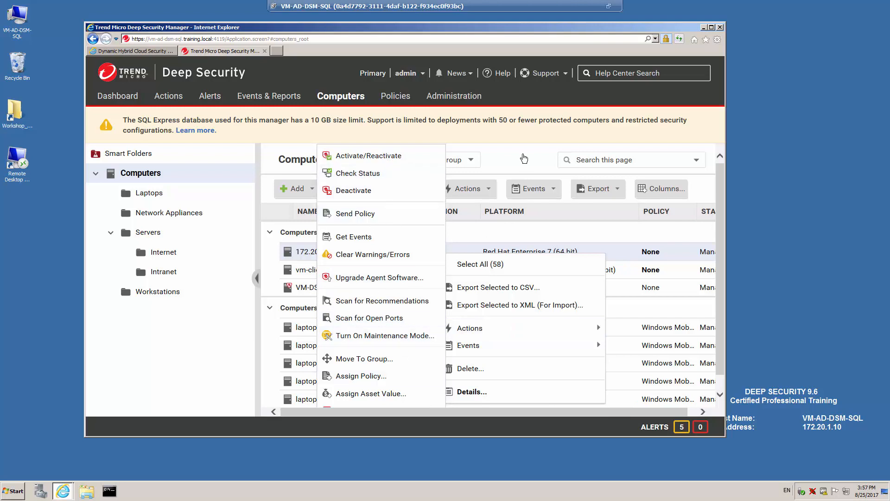
pyautogui.click(522, 155)
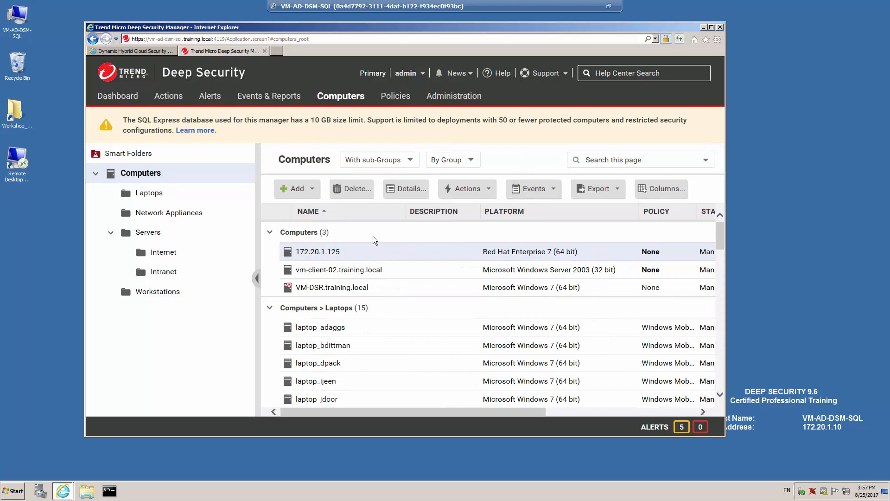
pyautogui.moveTo(332, 255)
pyautogui.click(398, 252)
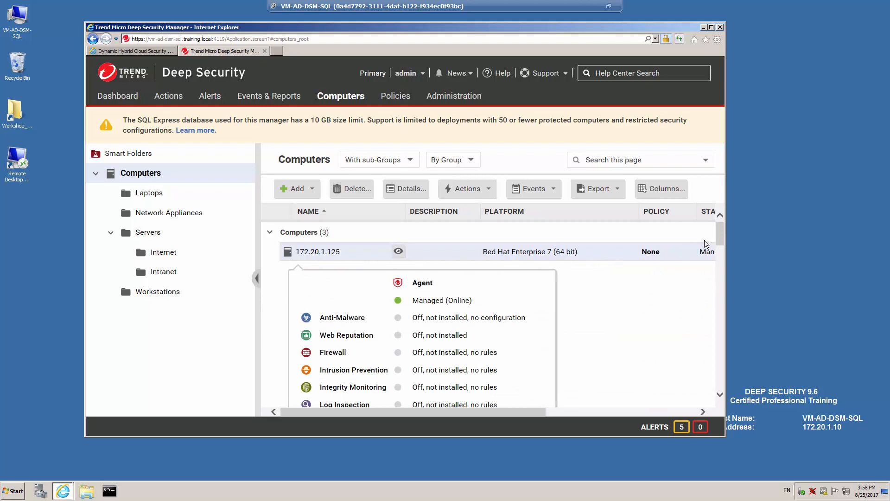
pyautogui.scroll(-2, 718, 241)
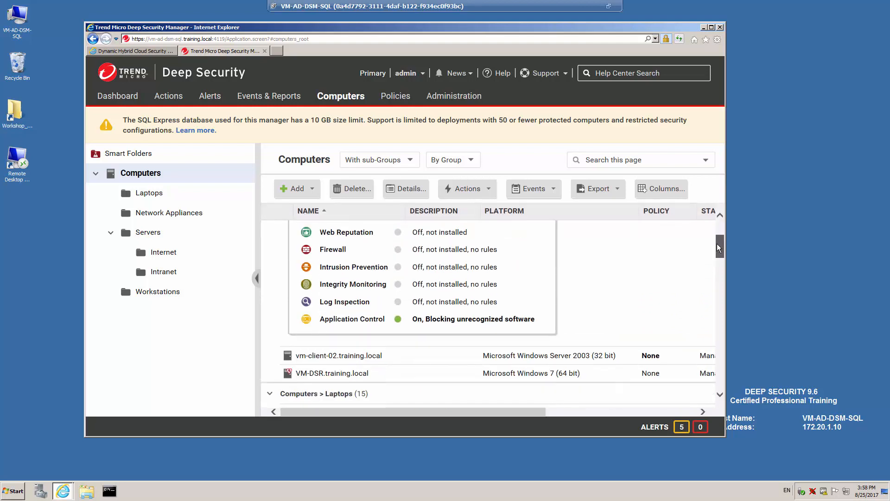
pyautogui.scroll(1, 716, 239)
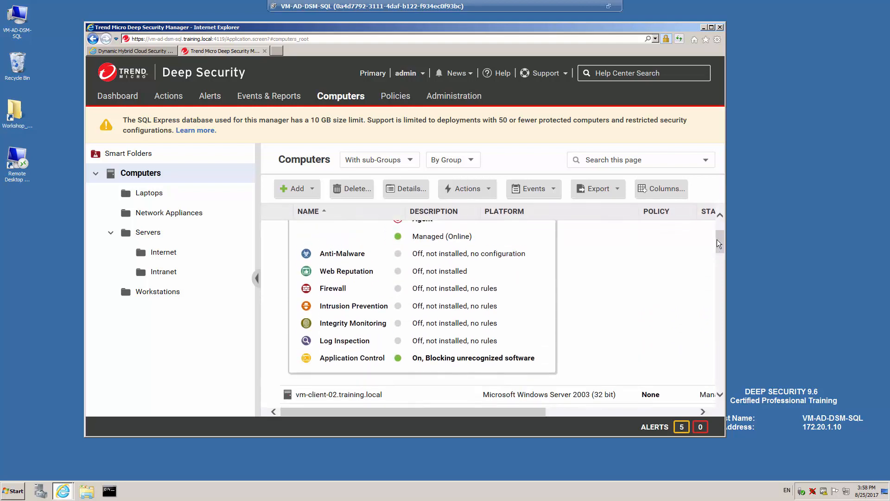
pyautogui.scroll(1, 719, 238)
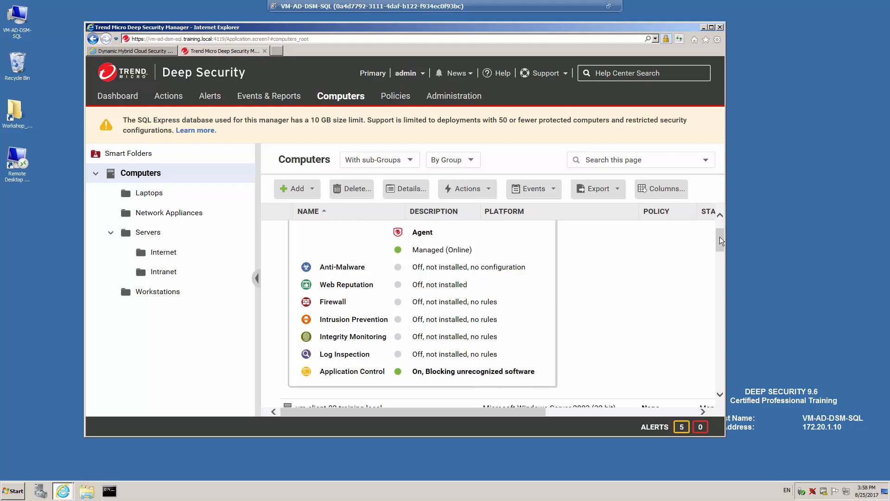
pyautogui.moveTo(720, 237); pyautogui.dragTo(719, 221)
pyautogui.moveTo(719, 220); pyautogui.dragTo(719, 240)
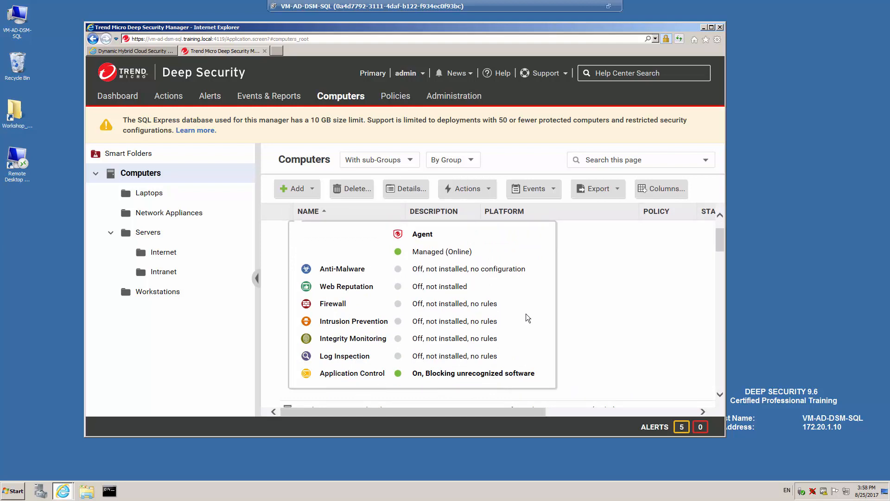
pyautogui.scroll(3, 720, 239)
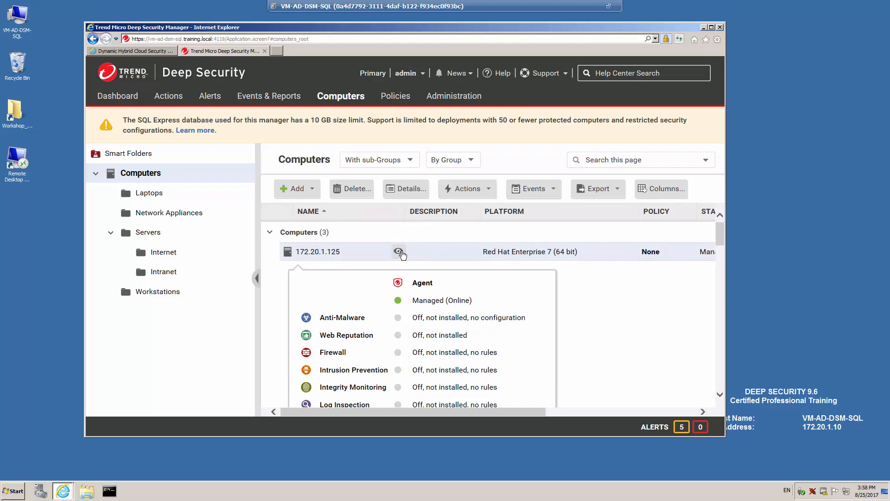
pyautogui.click(399, 251)
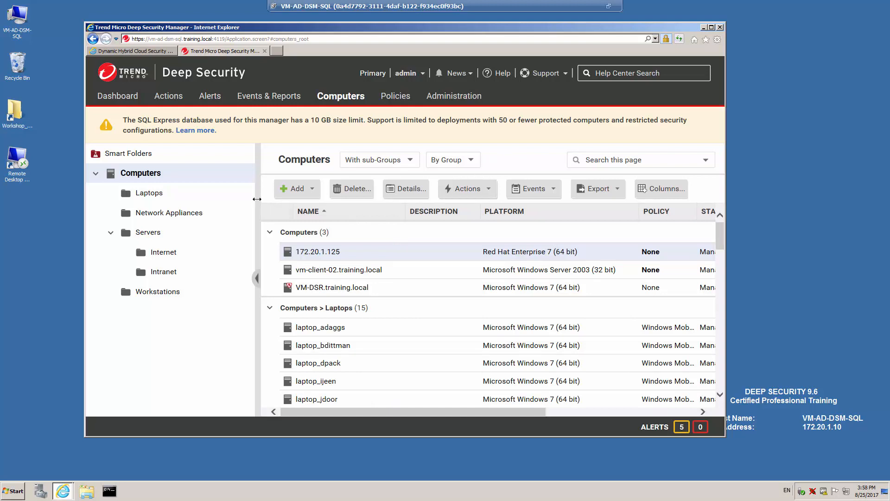
# Narrow the group tree, add the Description column, and scroll the Computers table right and back
pyautogui.moveTo(238, 206); pyautogui.dragTo(203, 205)
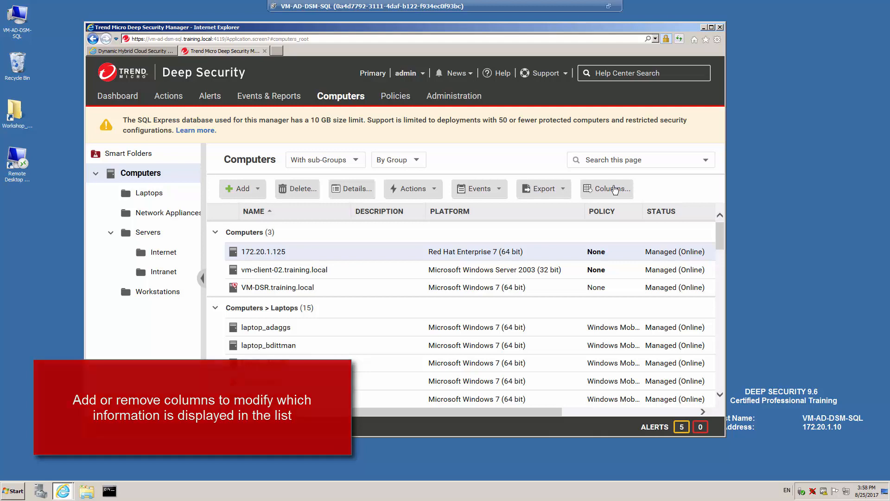
pyautogui.click(613, 189)
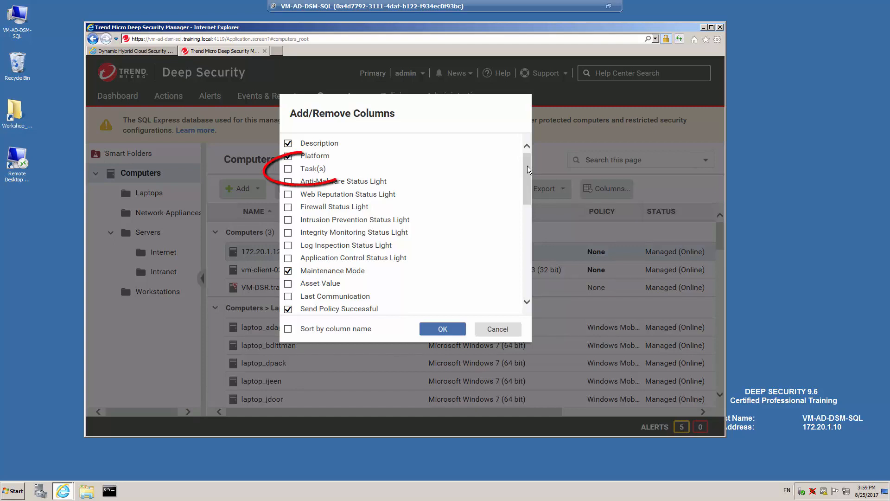
pyautogui.click(288, 170)
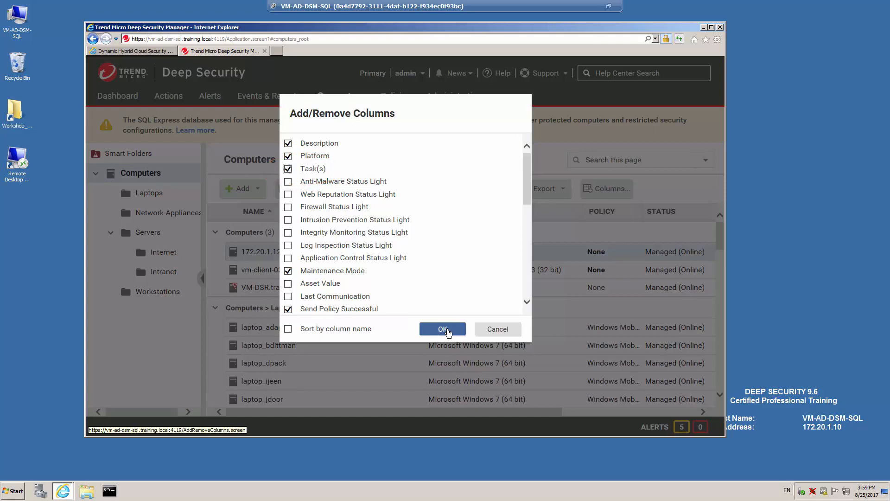
pyautogui.click(444, 330)
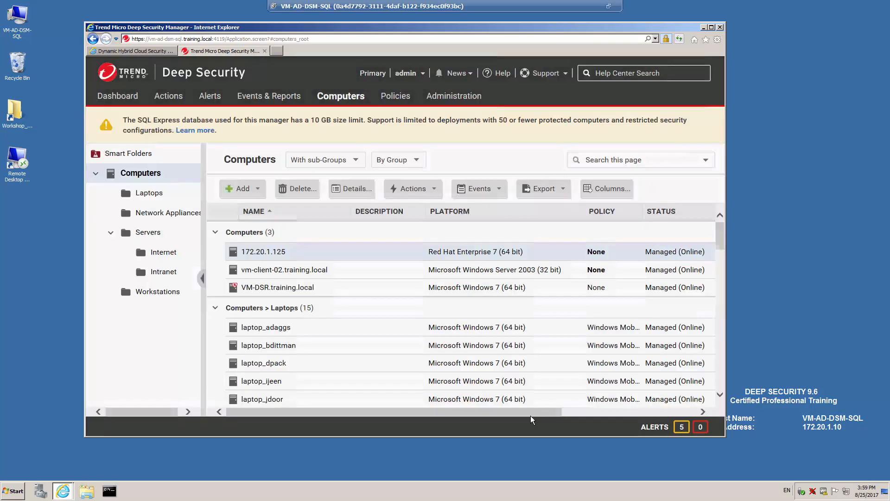
pyautogui.moveTo(532, 412); pyautogui.dragTo(593, 413)
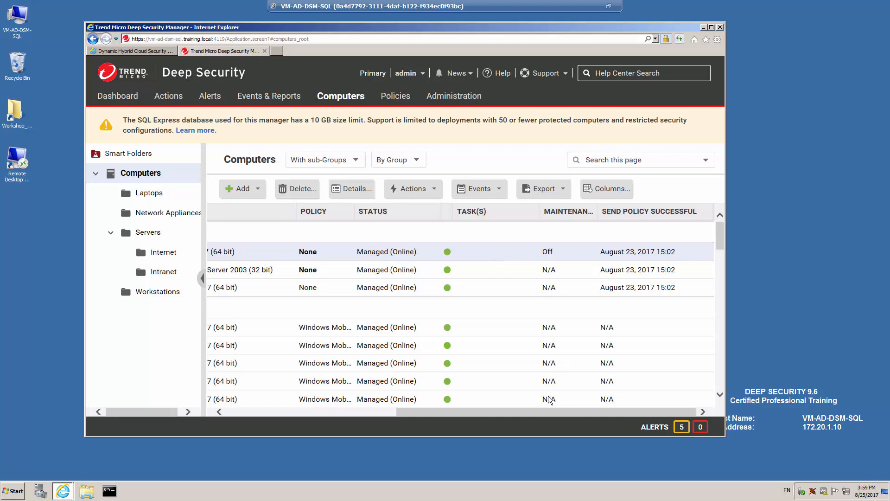
pyautogui.moveTo(552, 412); pyautogui.dragTo(132, 342)
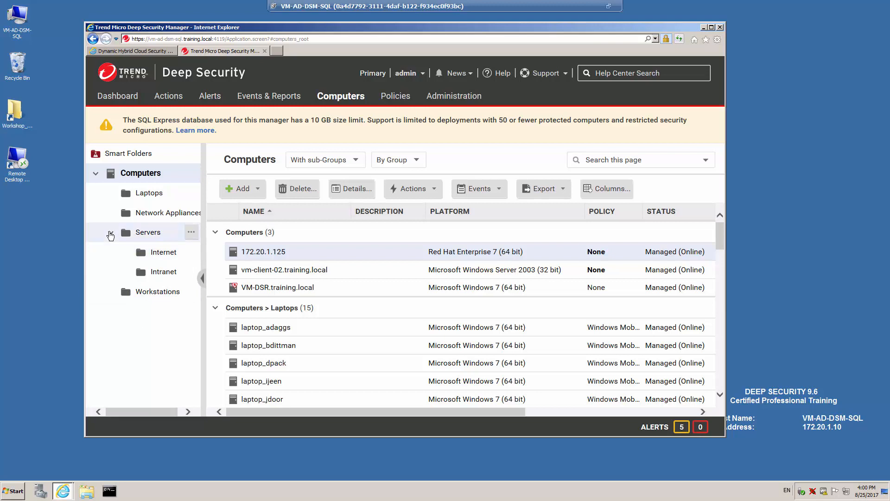
# Collapse Servers, set vm-client-02's group to Servers, then close and discard that change
pyautogui.click(111, 233)
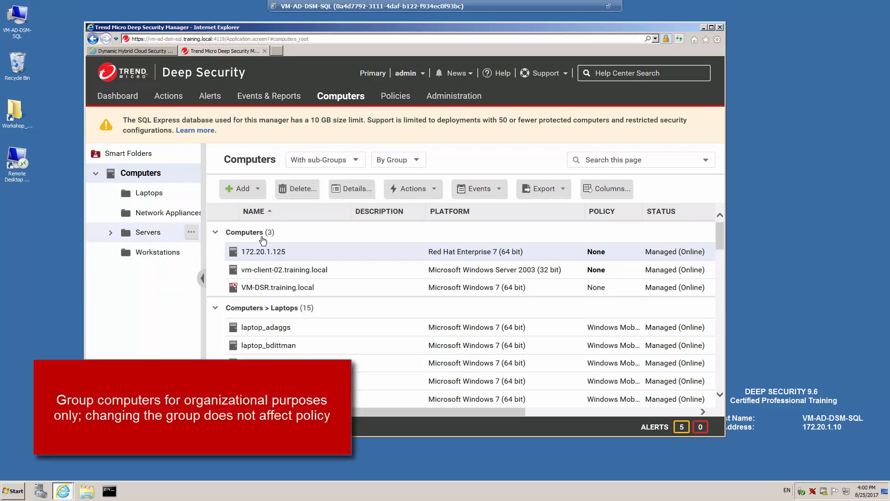
pyautogui.doubleClick(381, 266)
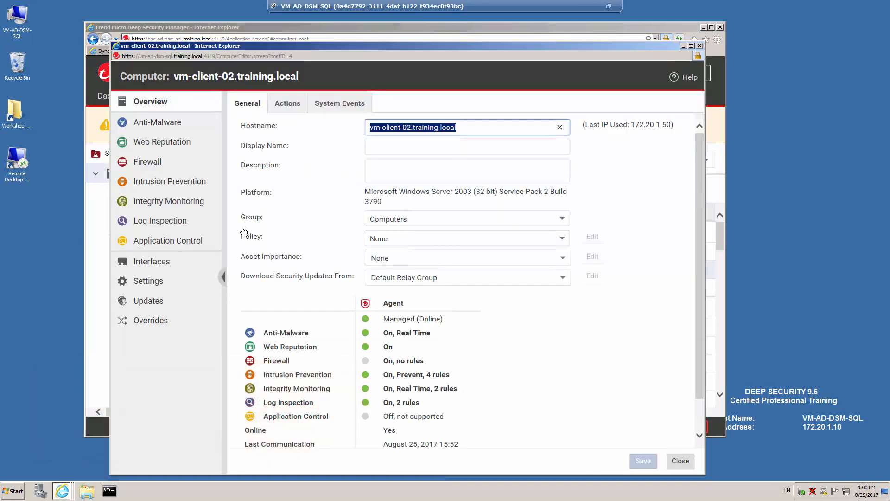
pyautogui.click(562, 219)
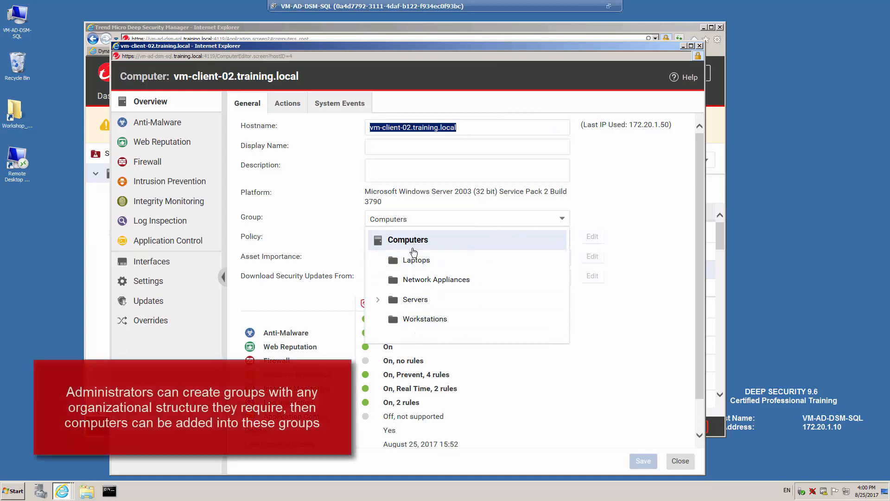
pyautogui.click(415, 300)
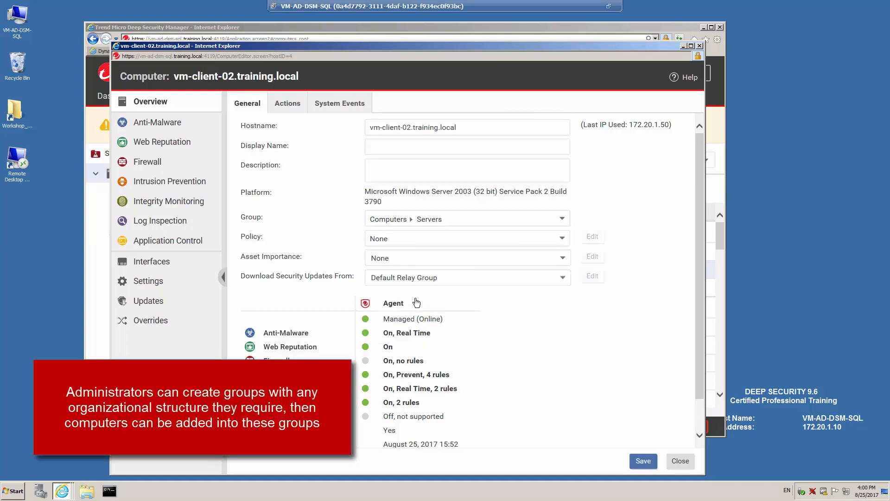
pyautogui.click(680, 461)
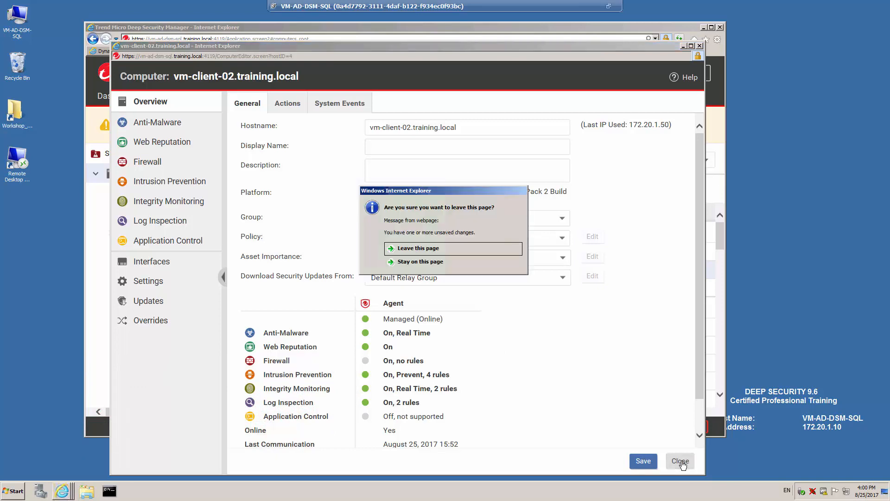
pyautogui.click(410, 249)
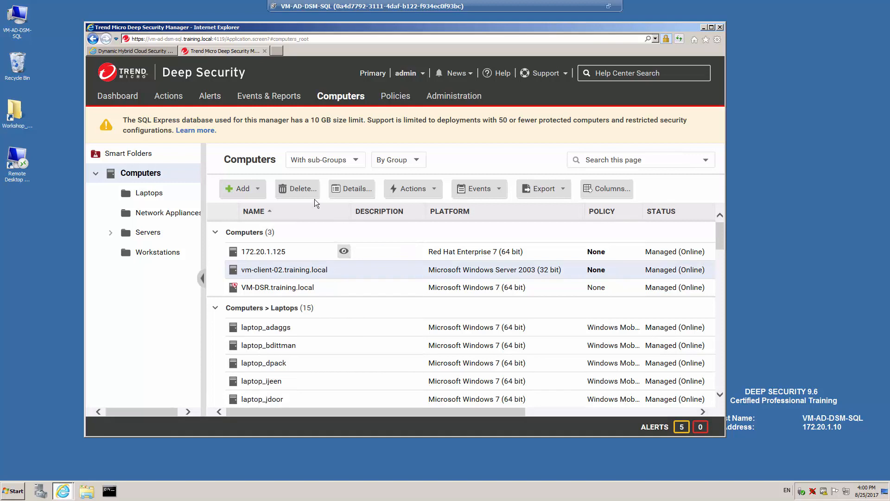
# From Smart Folders, start a new smart folder with display name 'Windows 2008'
pyautogui.click(127, 155)
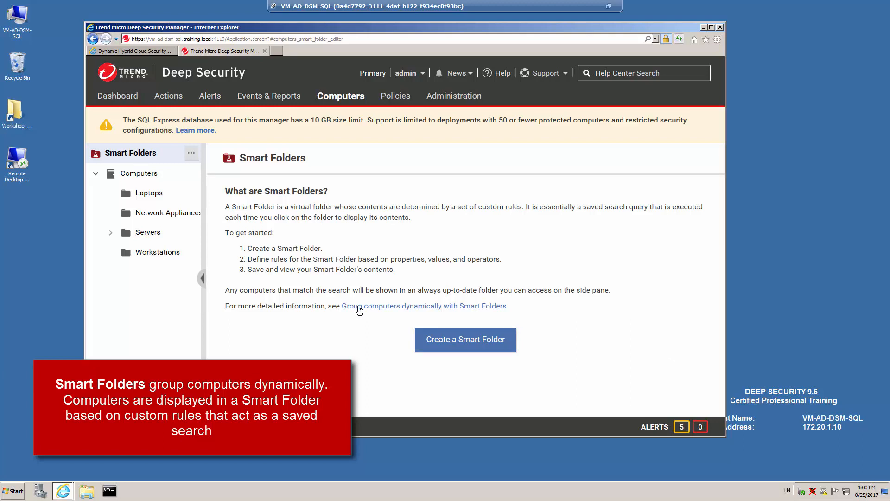
pyautogui.click(458, 345)
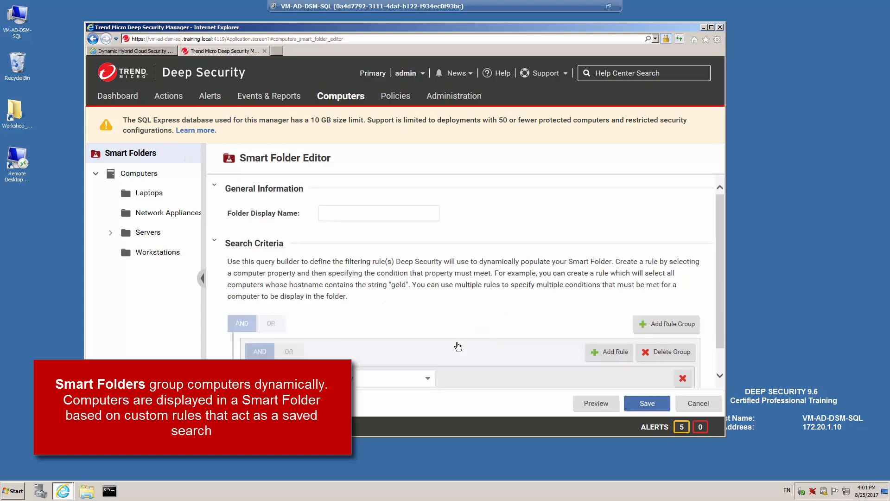
pyautogui.click(368, 214)
pyautogui.write('Wi')
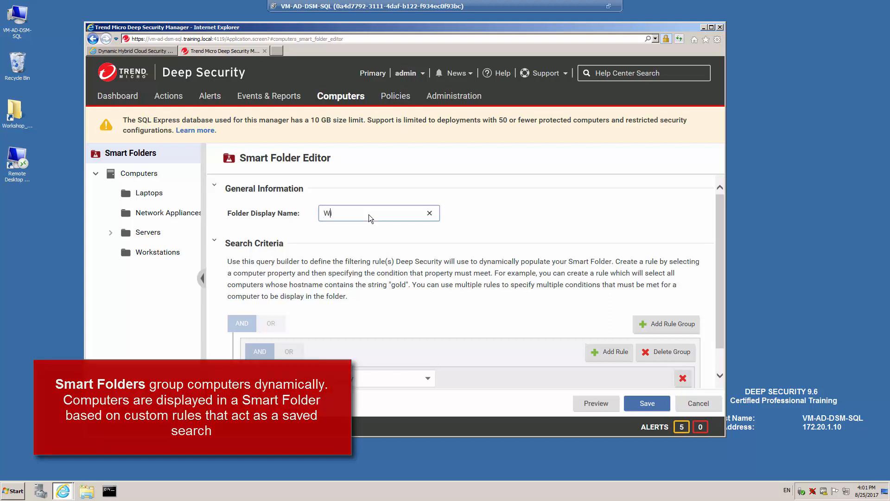
pyautogui.write('ndows 2008')
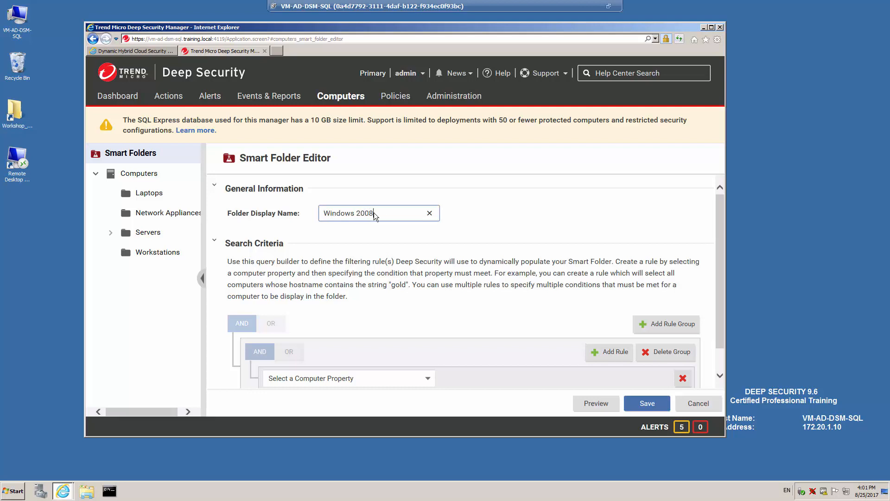
pyautogui.moveTo(718, 295); pyautogui.dragTo(721, 340)
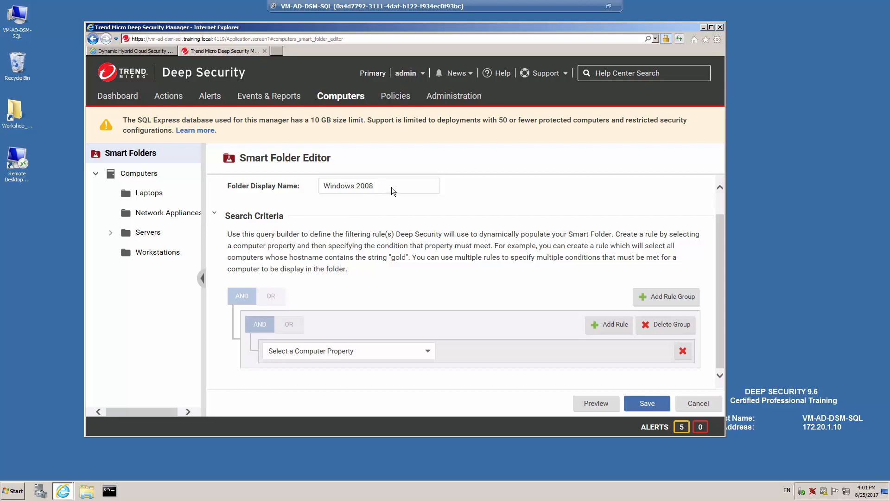
# Add the rule Operating System contains 2008
pyautogui.click(428, 353)
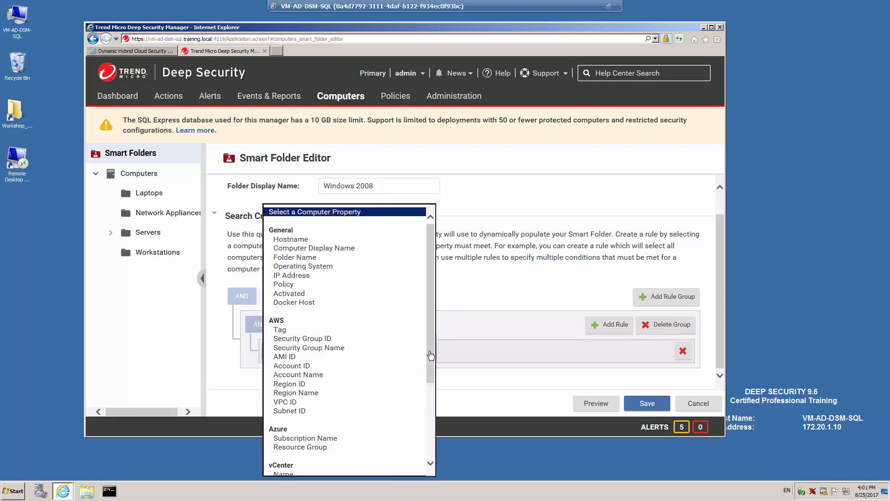
pyautogui.click(299, 266)
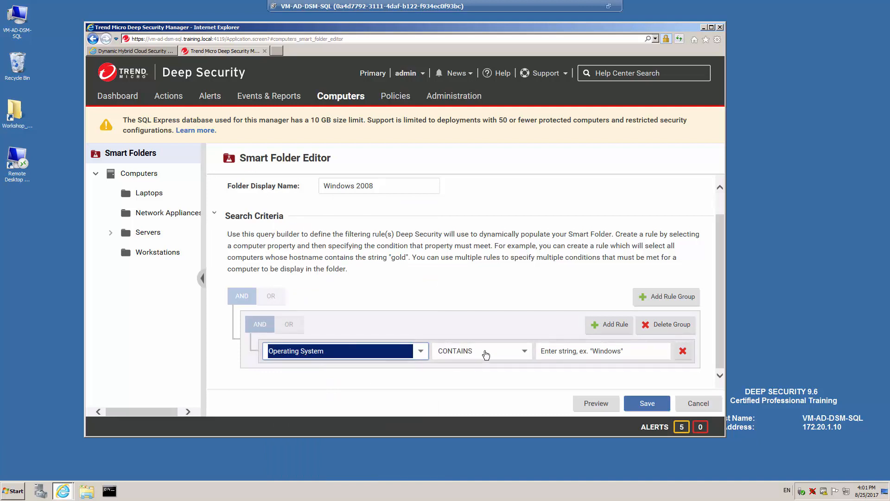
pyautogui.click(628, 351)
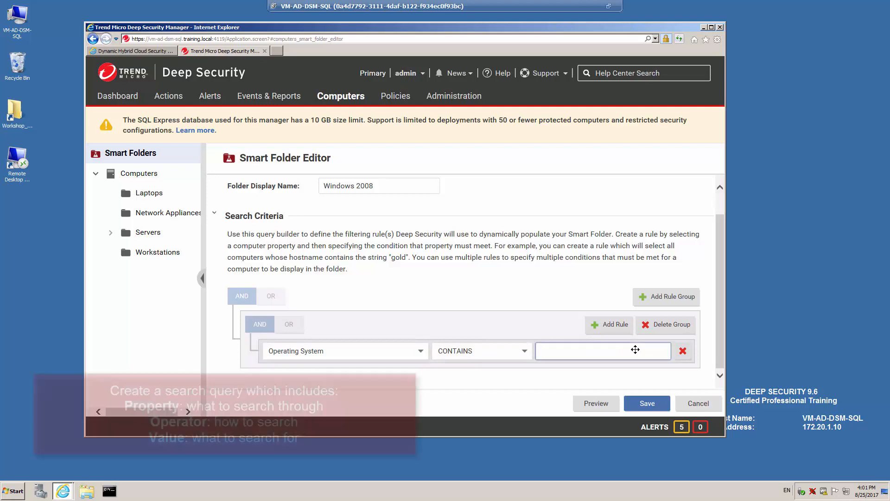
pyautogui.write('2008')
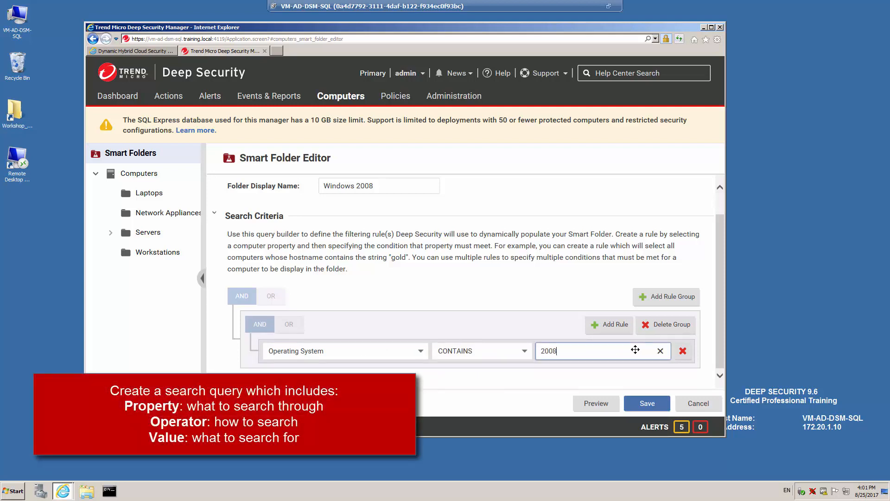
# Add a second rule Activated equals Yes and save the smart folder
pyautogui.click(606, 327)
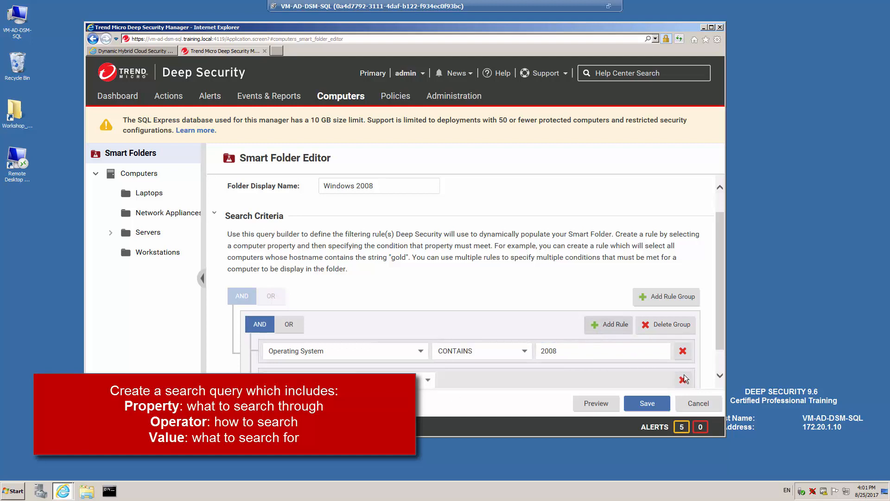
pyautogui.scroll(-2, 716, 362)
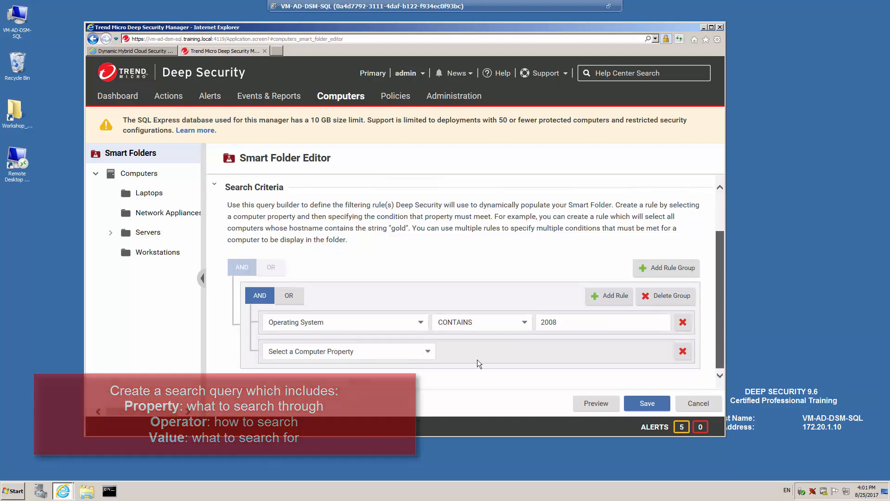
pyautogui.click(427, 352)
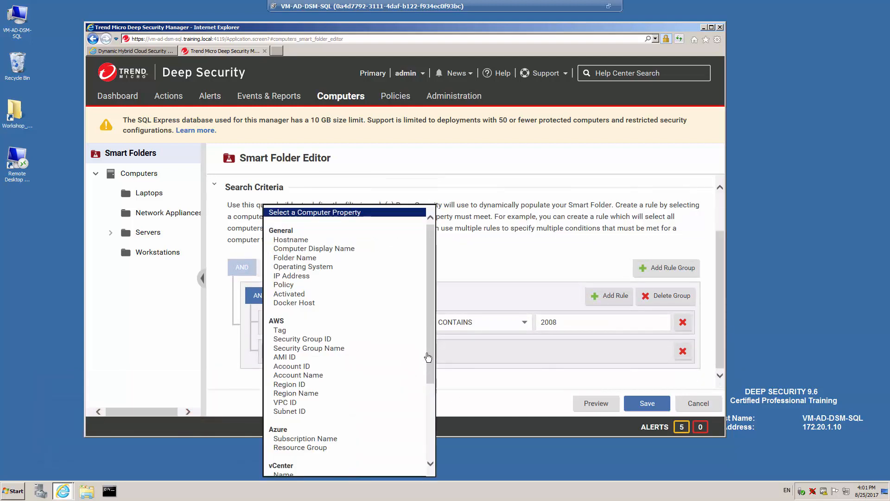
pyautogui.click(295, 295)
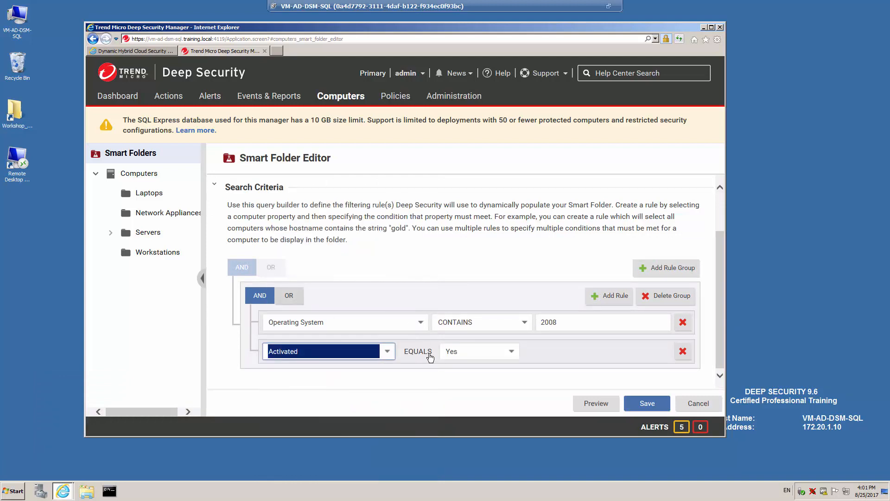
pyautogui.click(644, 406)
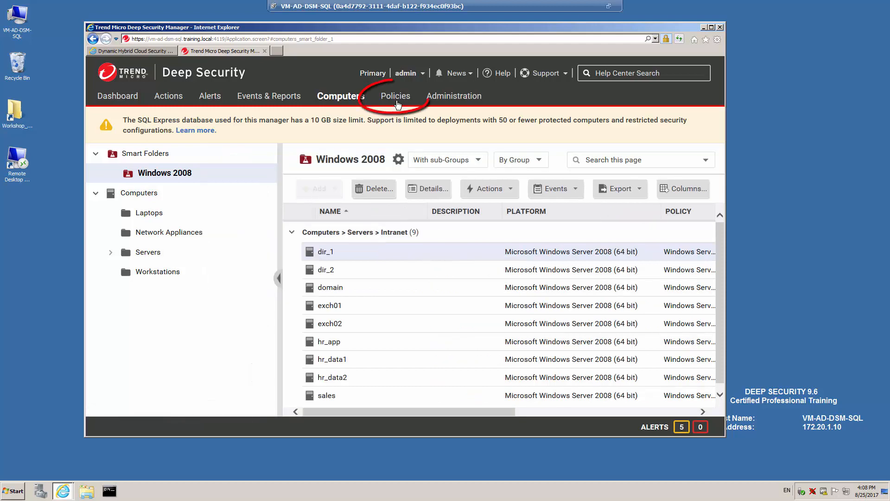
# On Policies, expand Base Policy > Windows and select the Windows Server 2012 policy
pyautogui.click(396, 98)
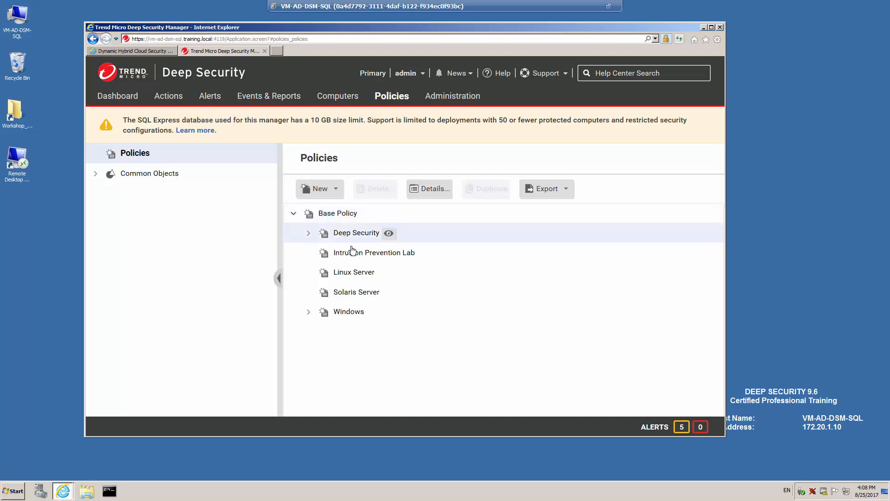
pyautogui.click(332, 218)
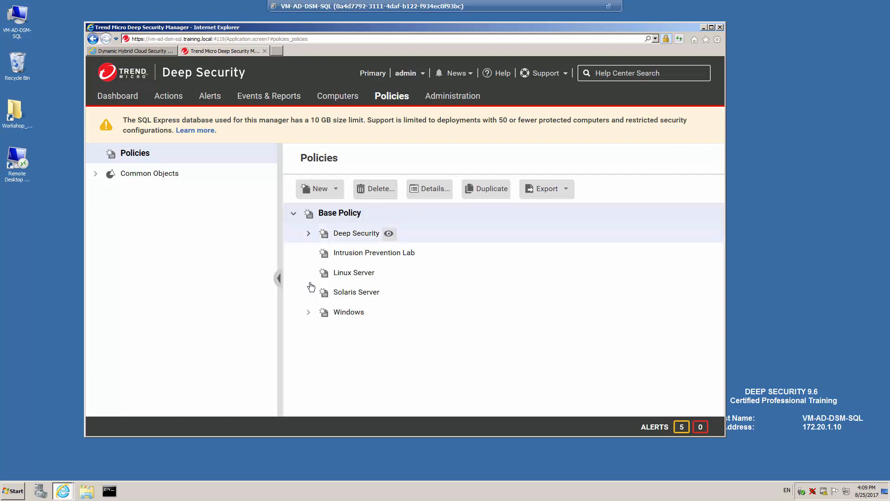
pyautogui.click(345, 313)
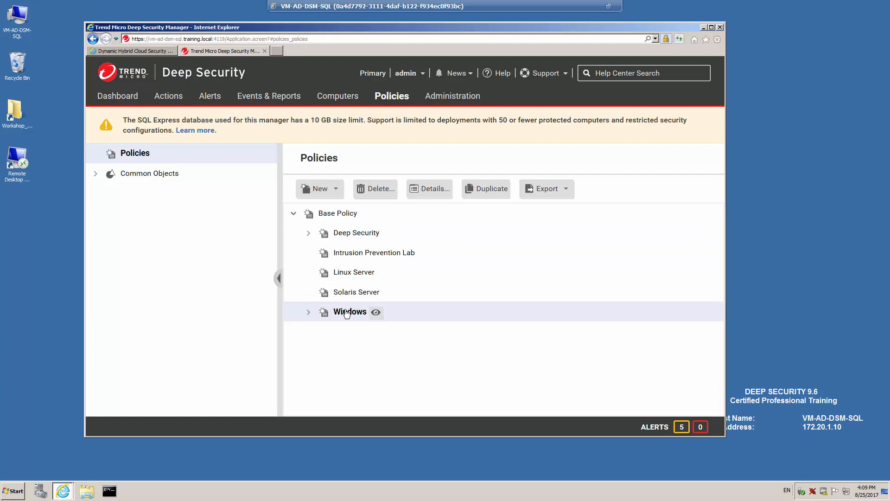
pyautogui.click(309, 313)
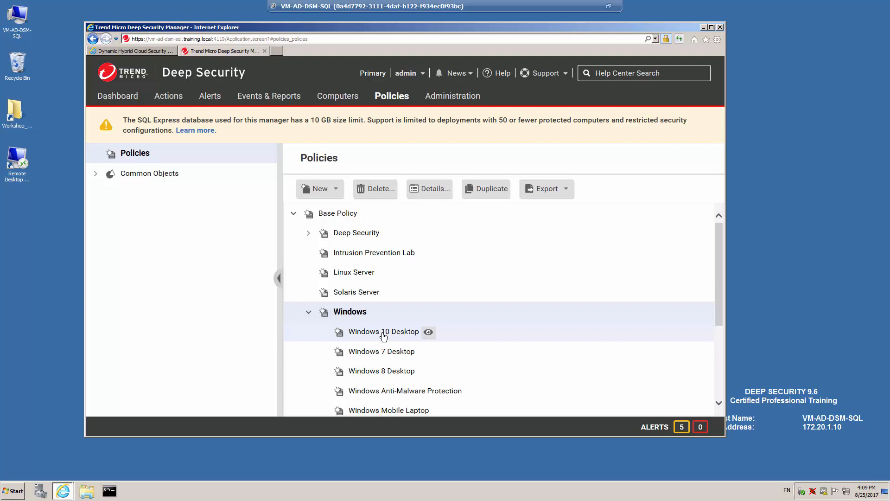
pyautogui.scroll(-1, 382, 335)
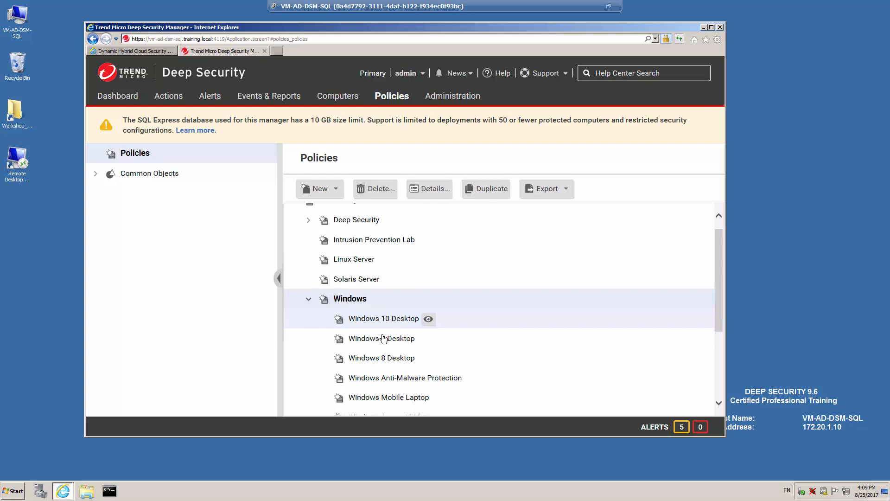
pyautogui.scroll(-2, 382, 337)
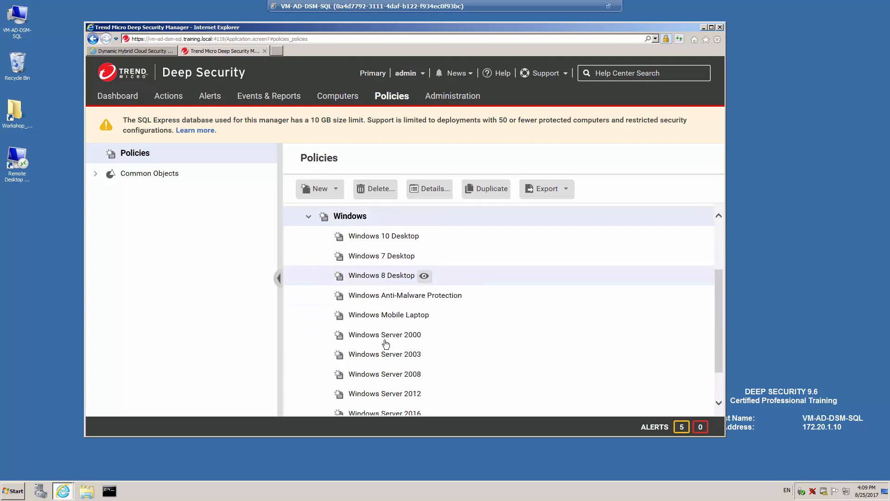
pyautogui.scroll(-1, 383, 337)
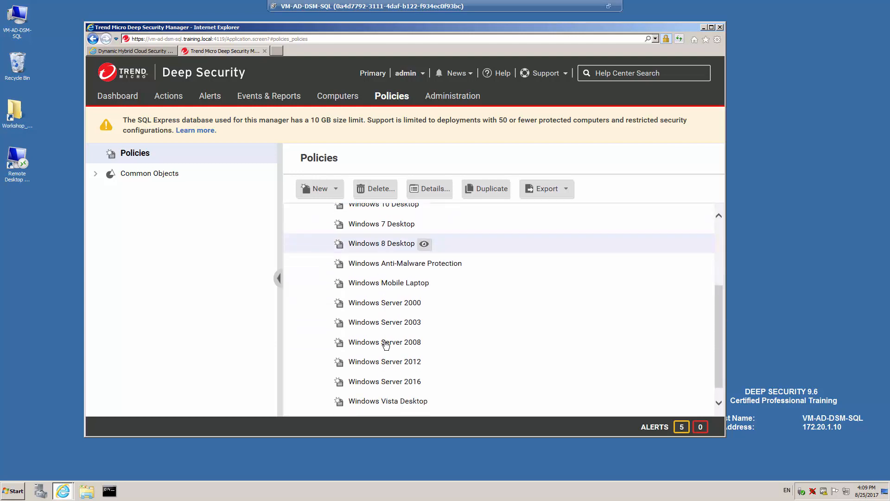
pyautogui.click(394, 366)
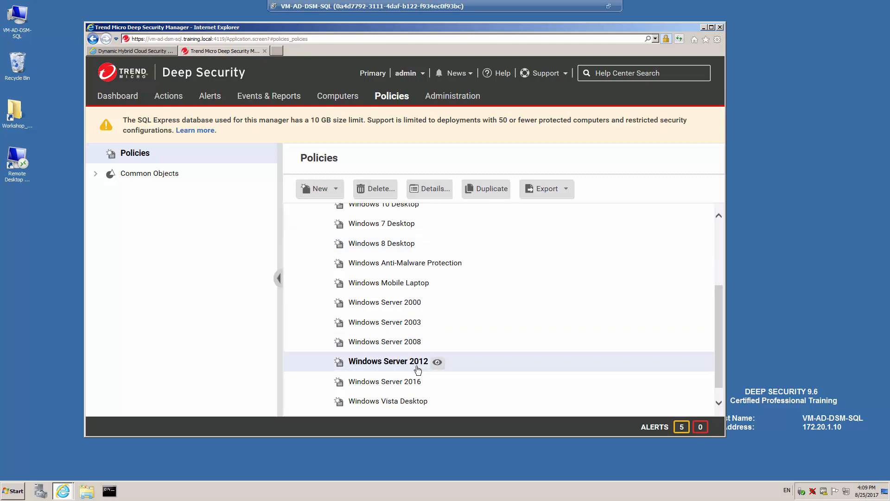
pyautogui.doubleClick(393, 366)
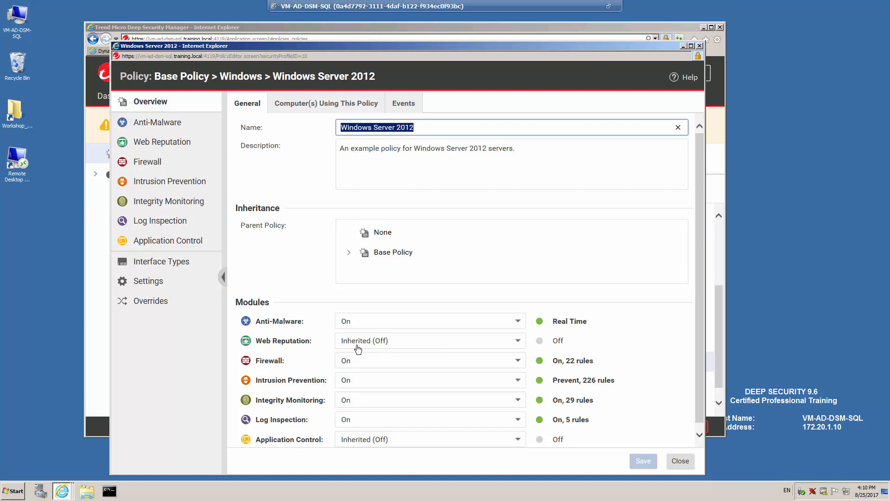
pyautogui.click(168, 125)
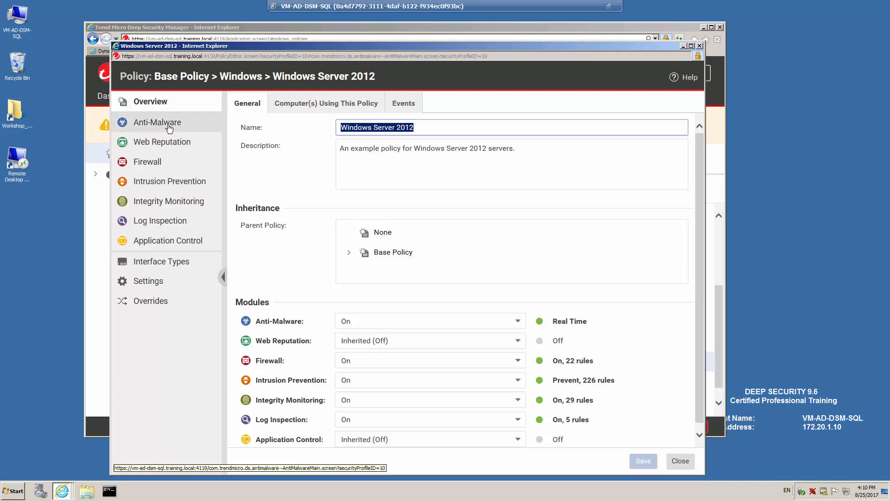
pyautogui.click(172, 146)
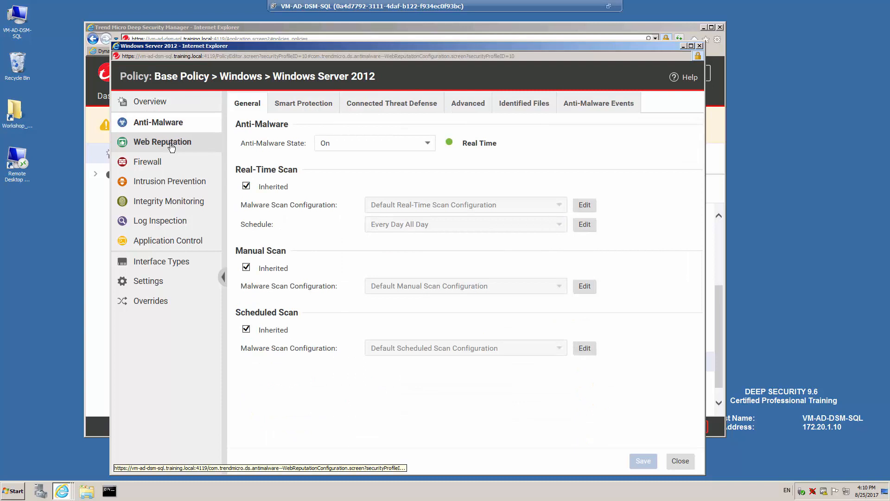
pyautogui.click(156, 165)
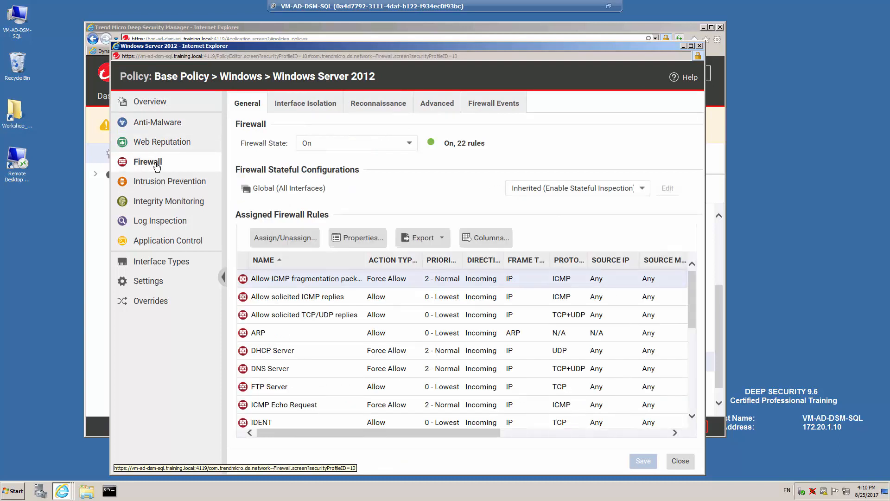
pyautogui.click(176, 184)
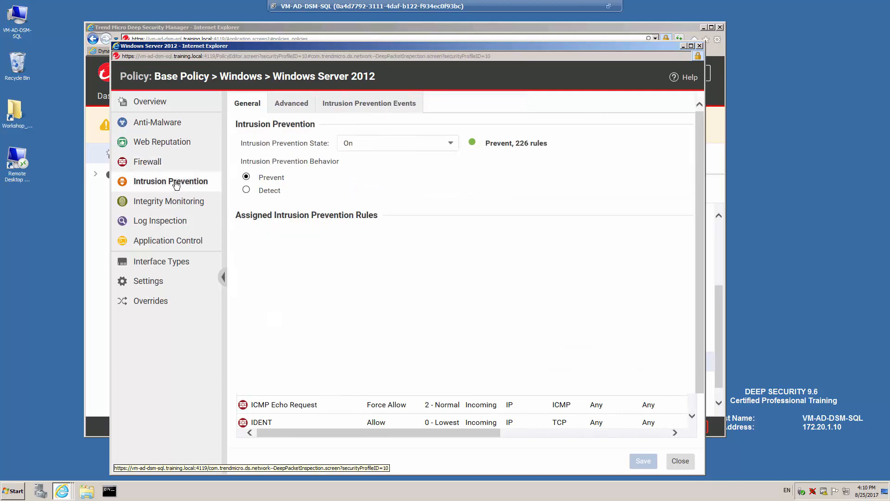
pyautogui.click(186, 204)
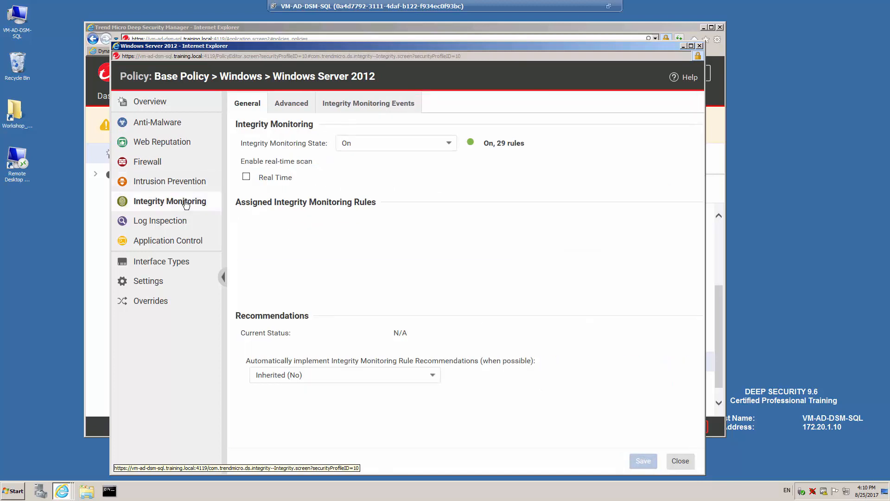
pyautogui.click(176, 224)
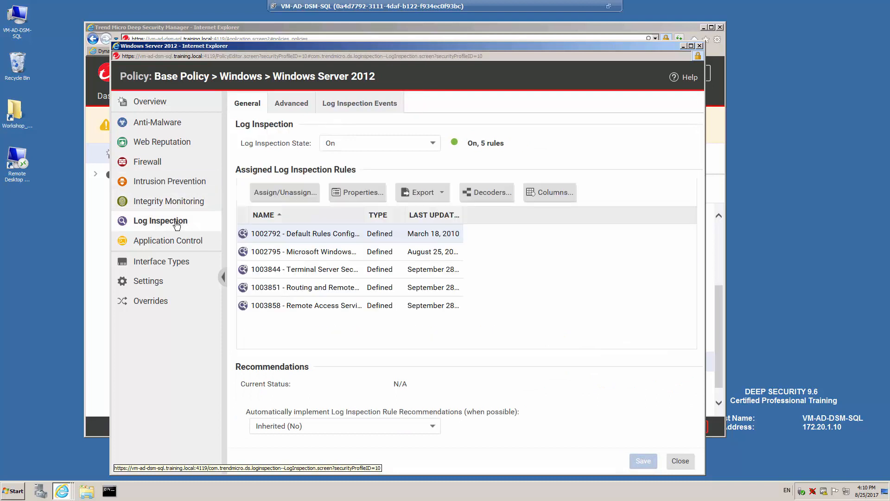
pyautogui.click(190, 246)
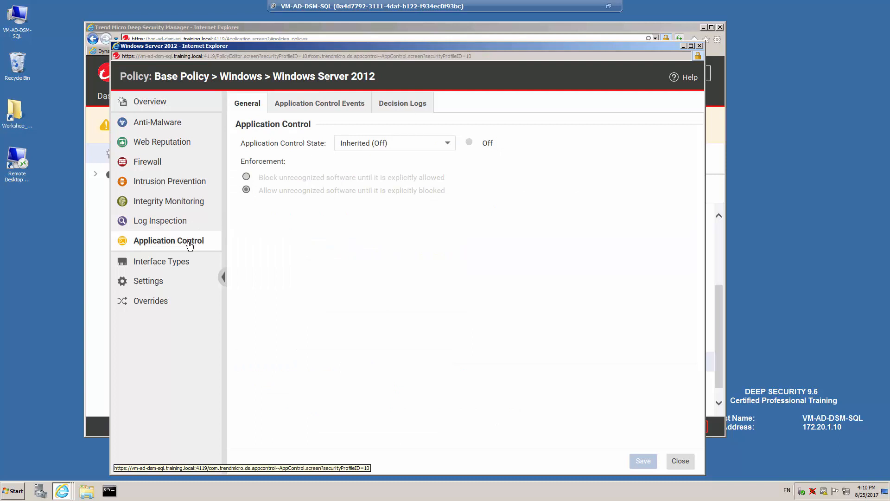
pyautogui.click(681, 461)
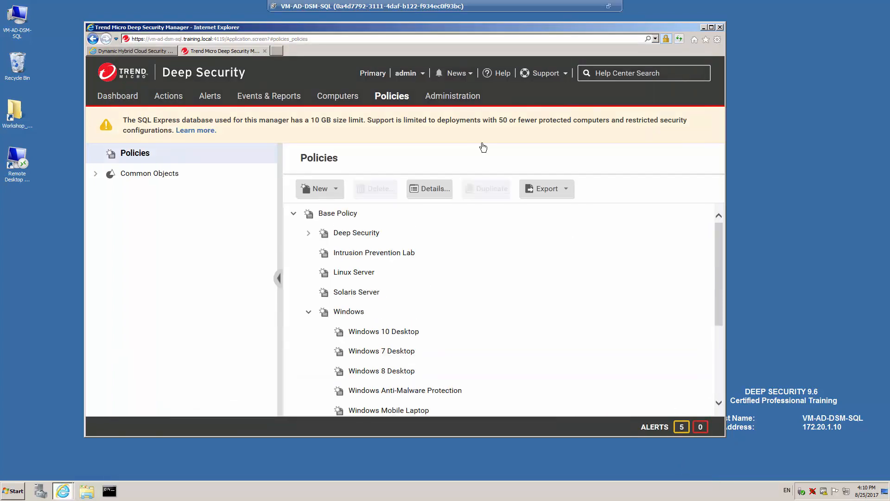
# Open Administration System Settings and view its Agents, Alerts and Contexts tabs
pyautogui.click(456, 96)
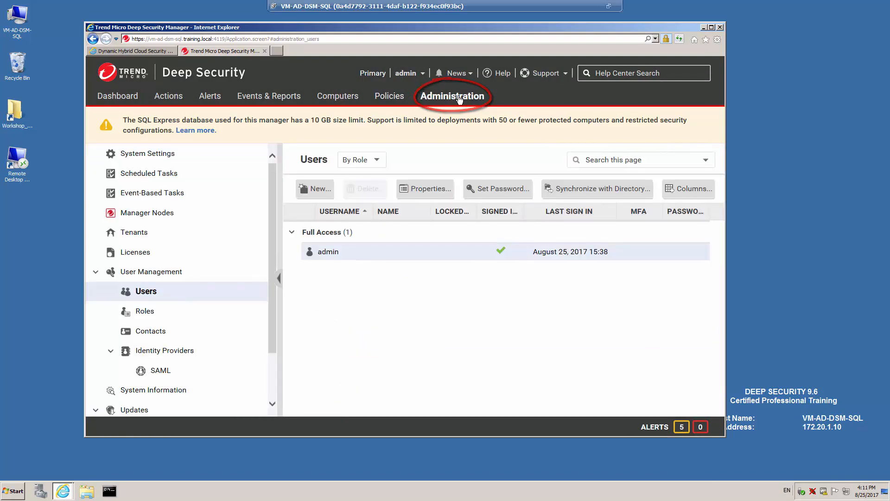
pyautogui.click(145, 157)
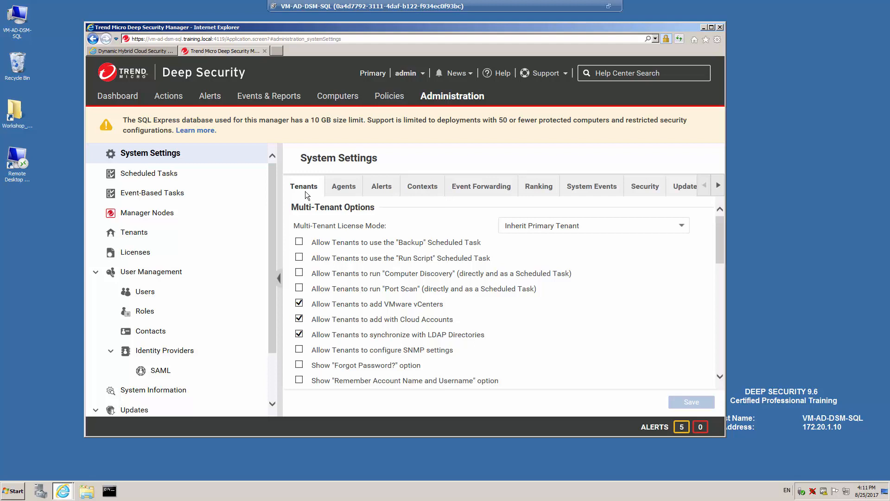
pyautogui.click(346, 191)
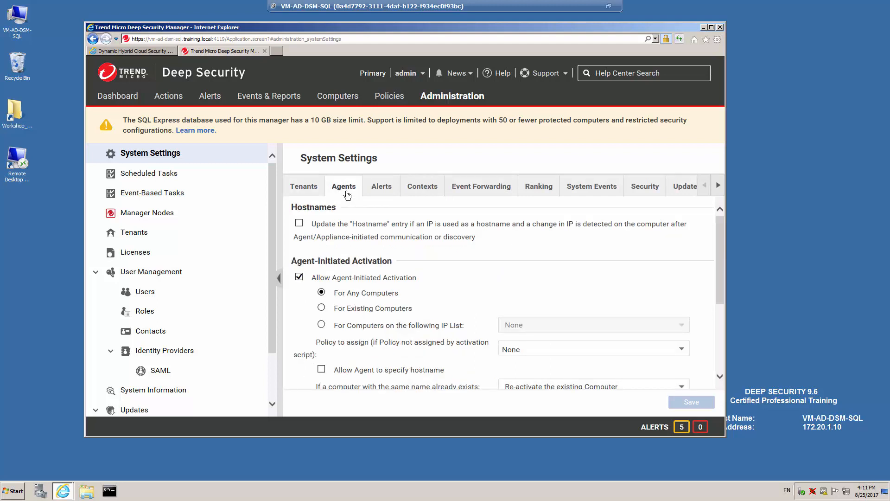
pyautogui.click(384, 194)
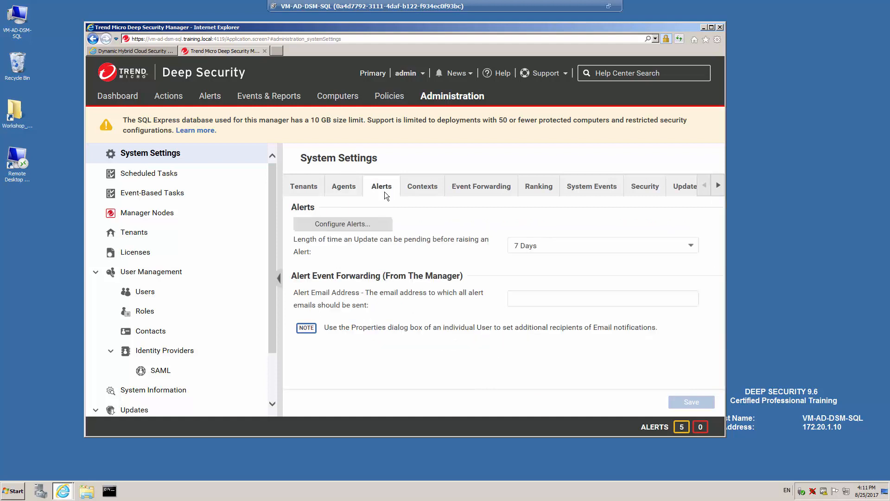
pyautogui.click(419, 192)
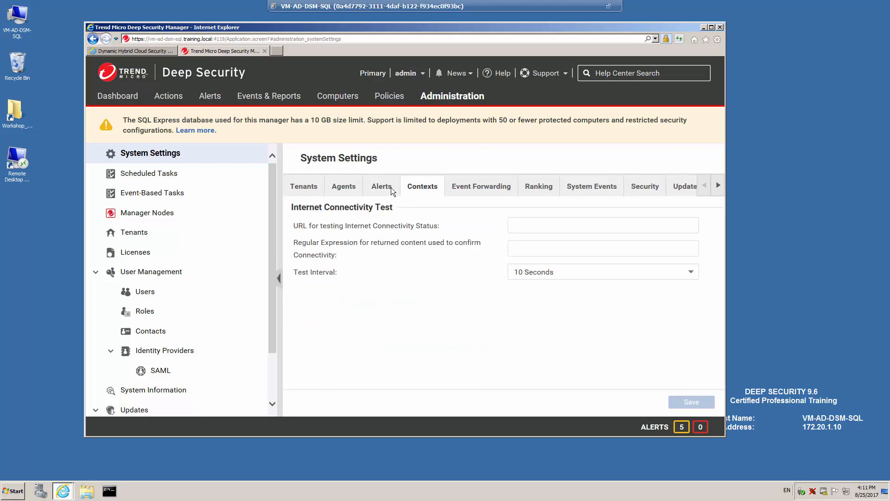
# Open Scheduled Tasks from the Administration sidebar
pyautogui.click(148, 175)
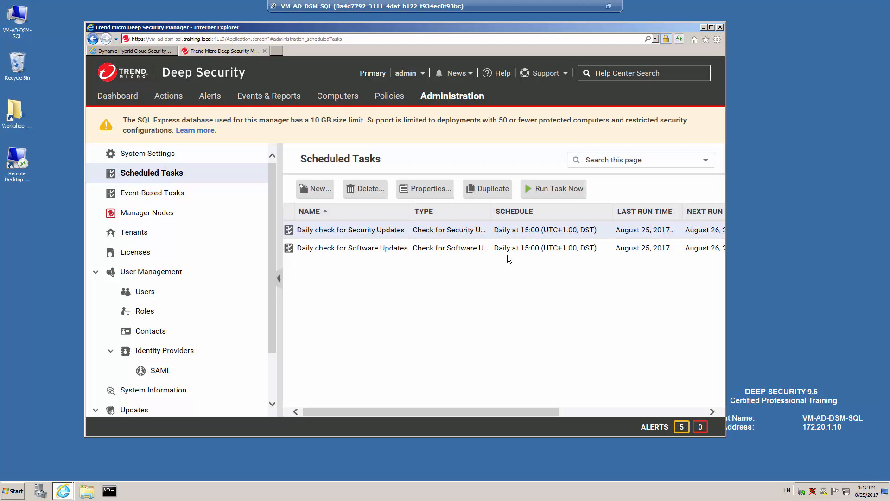
# Create a daily Generate and Send Report scheduled task starting at 23:00
pyautogui.click(327, 192)
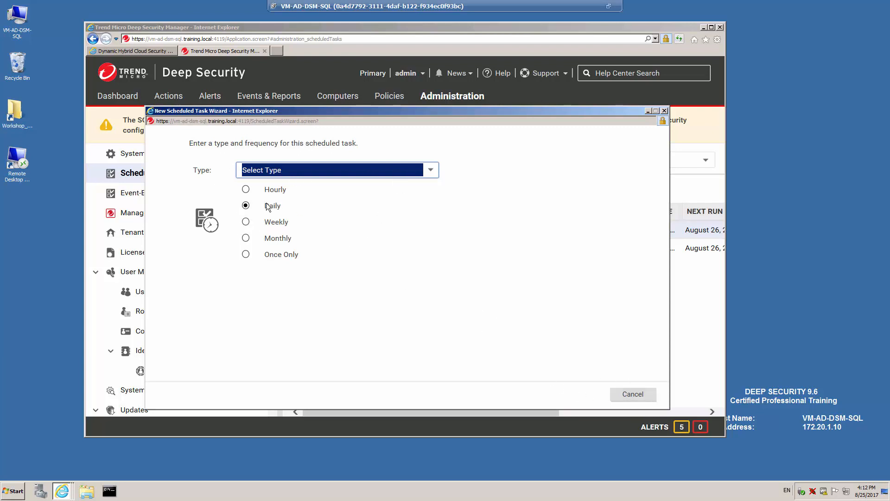
pyautogui.click(431, 171)
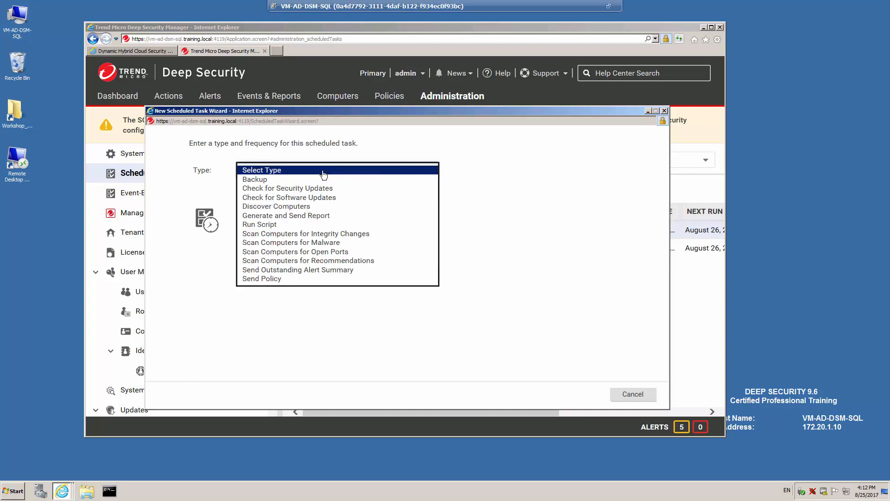
pyautogui.click(281, 218)
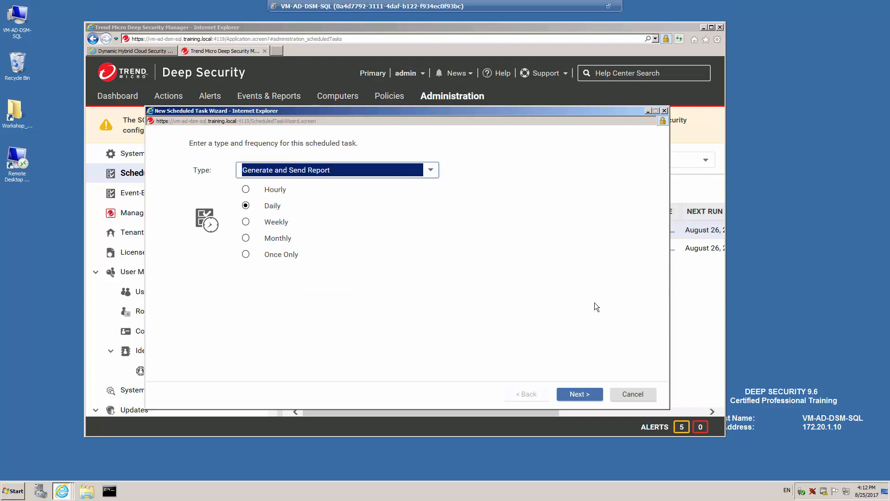
pyautogui.click(582, 397)
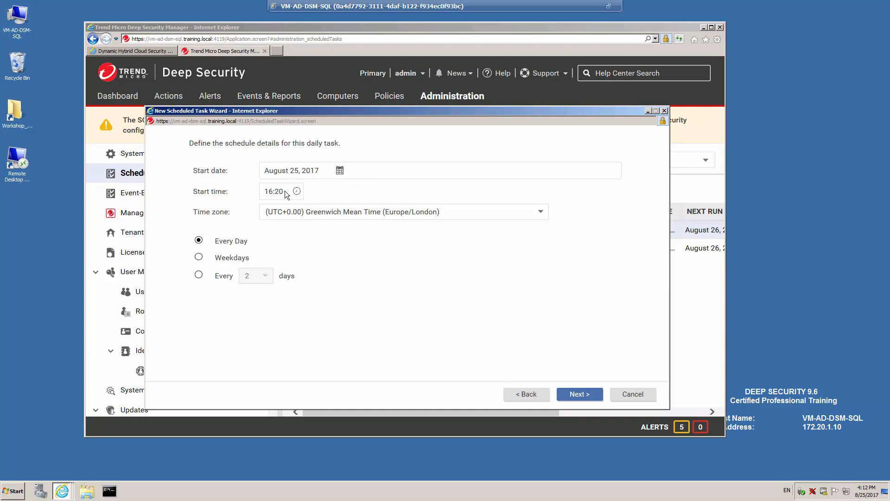
pyautogui.moveTo(284, 190); pyautogui.dragTo(246, 192)
pyautogui.write('23:00')
pyautogui.click(587, 394)
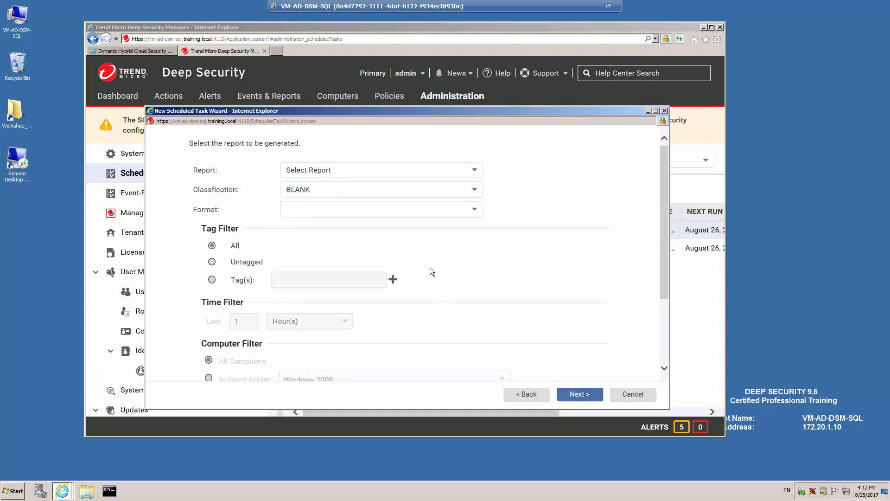
# Choose the Alert Report, send it only to the administrator account, and finish
pyautogui.click(473, 172)
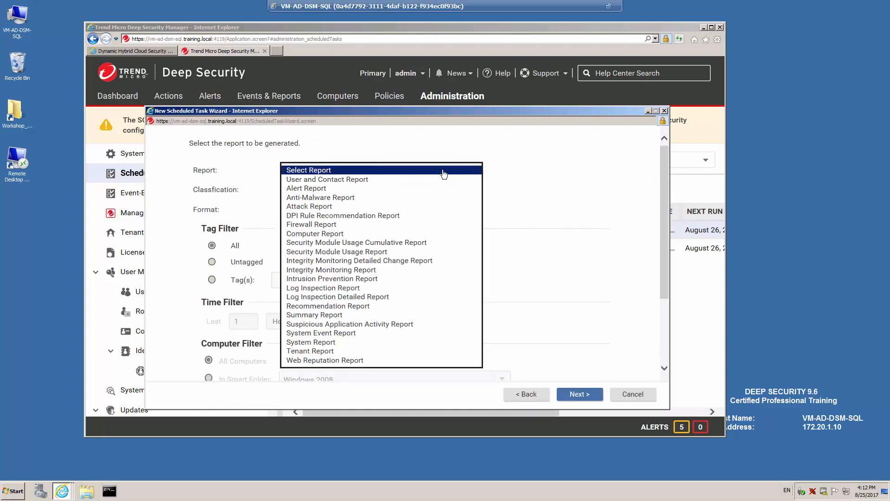
pyautogui.click(319, 192)
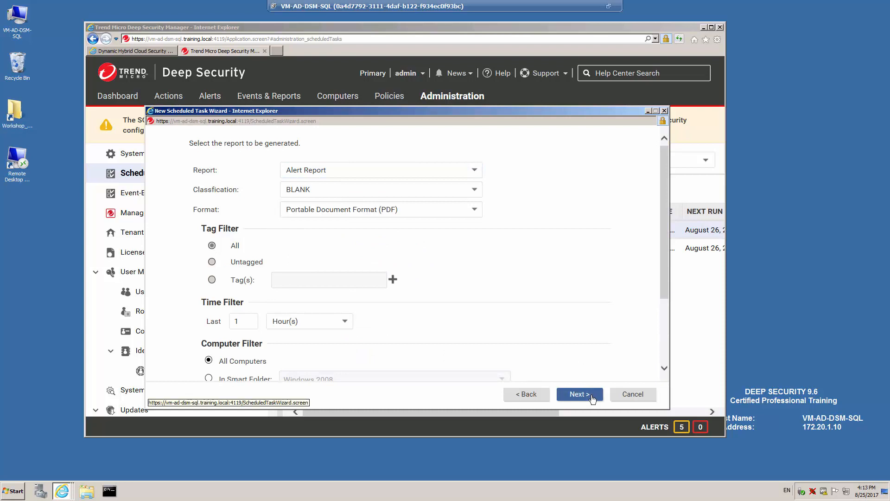
pyautogui.click(589, 397)
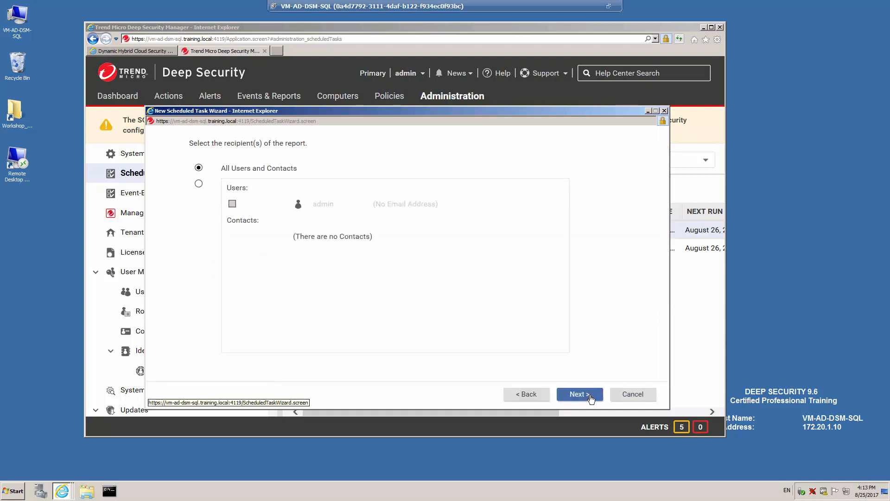
pyautogui.click(199, 184)
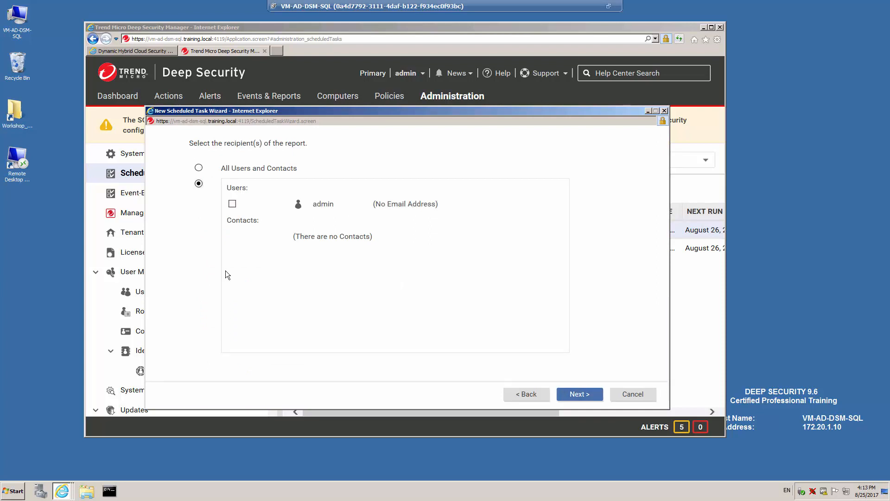
pyautogui.click(233, 204)
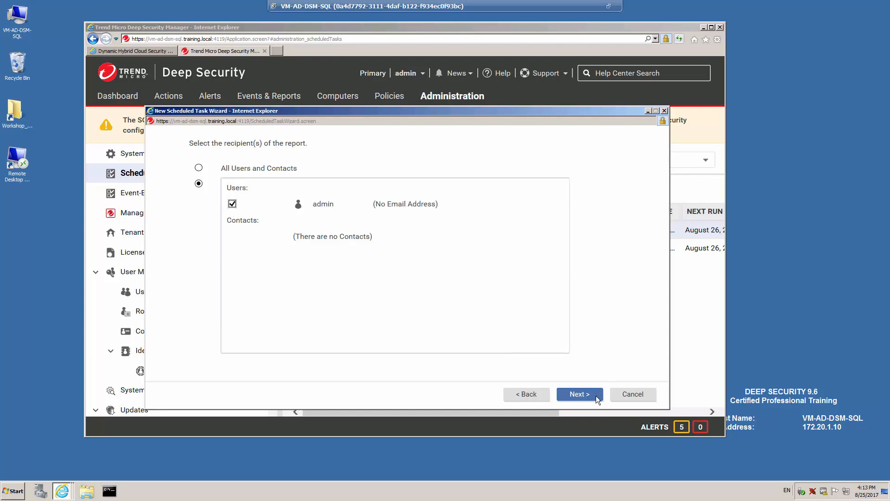
pyautogui.click(579, 395)
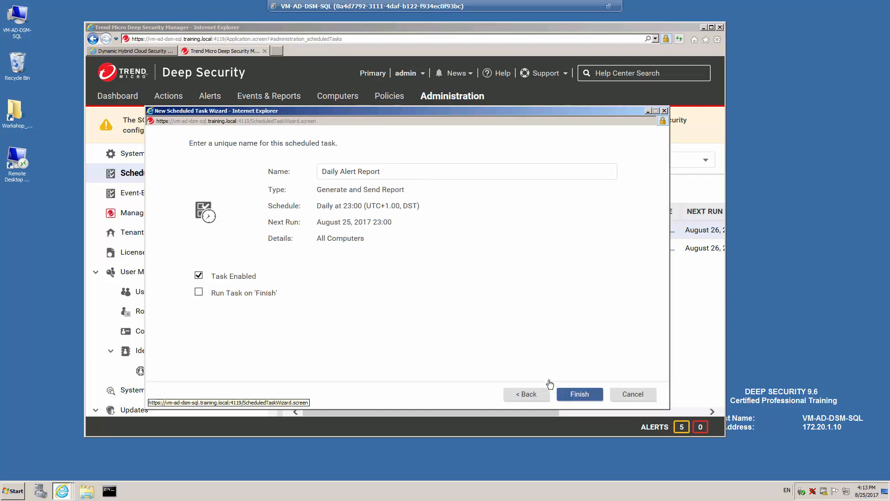
pyautogui.click(580, 394)
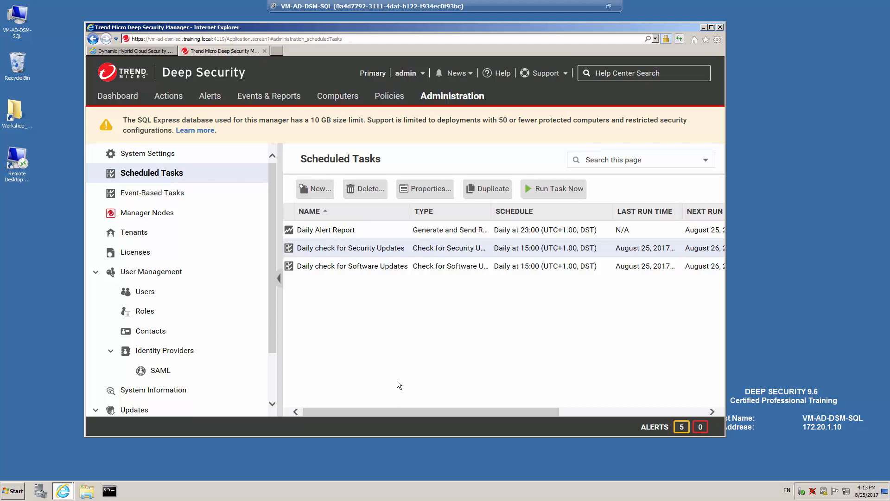
# Go to Event-Based Tasks and start a new event-based task
pyautogui.click(157, 193)
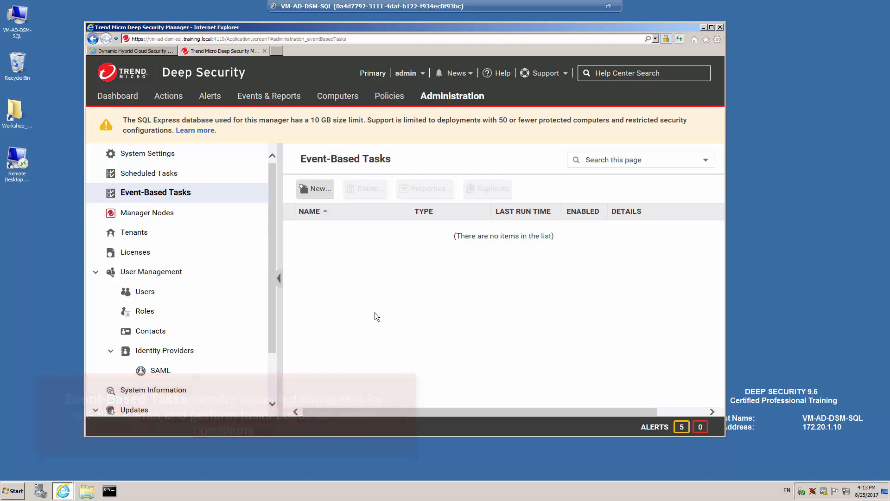
pyautogui.click(326, 193)
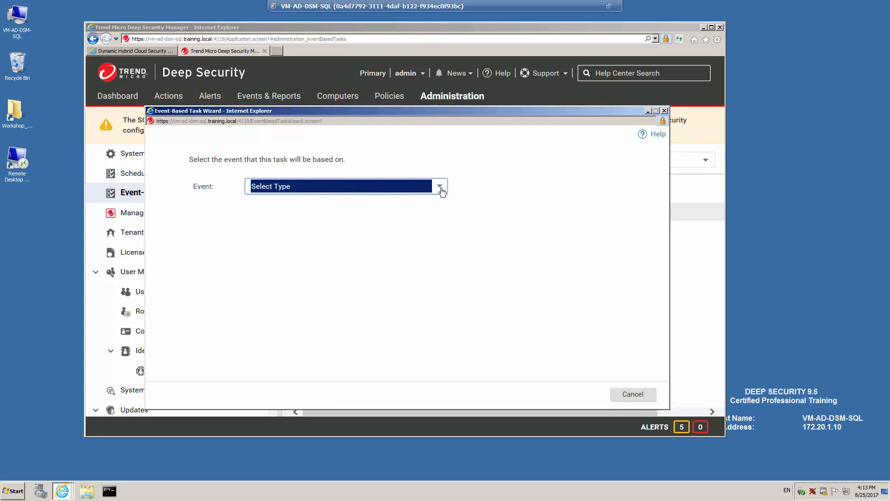
# Base the task on the Computer Created (by System) event
pyautogui.click(439, 186)
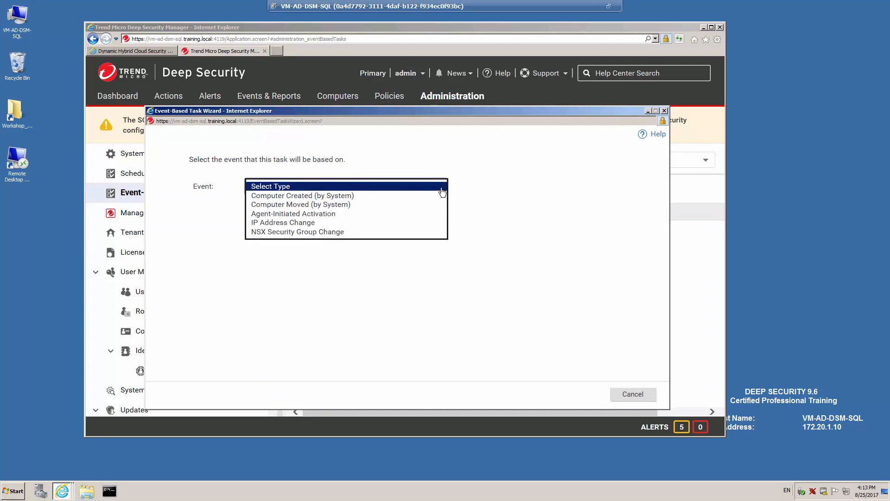
pyautogui.click(329, 196)
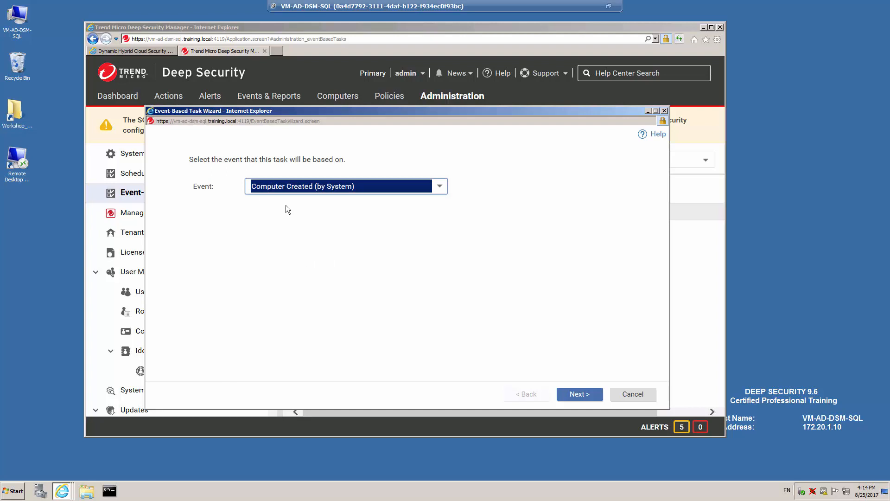
pyautogui.click(580, 394)
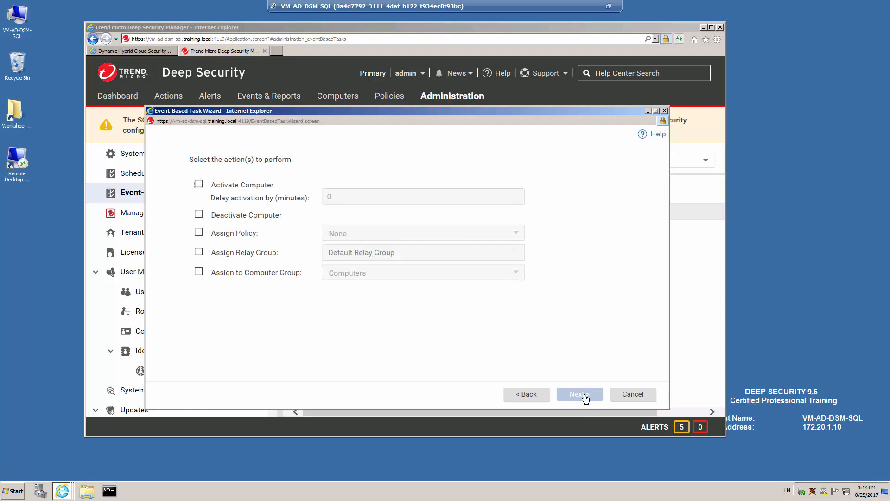
# Have the task activate the computer and assign the Base Policy > Windows policy
pyautogui.click(198, 184)
pyautogui.click(198, 232)
pyautogui.click(433, 237)
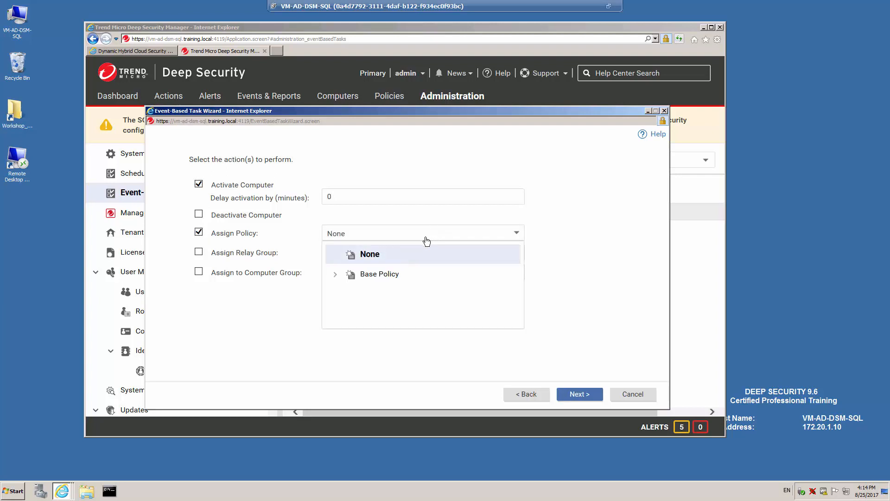
pyautogui.click(335, 275)
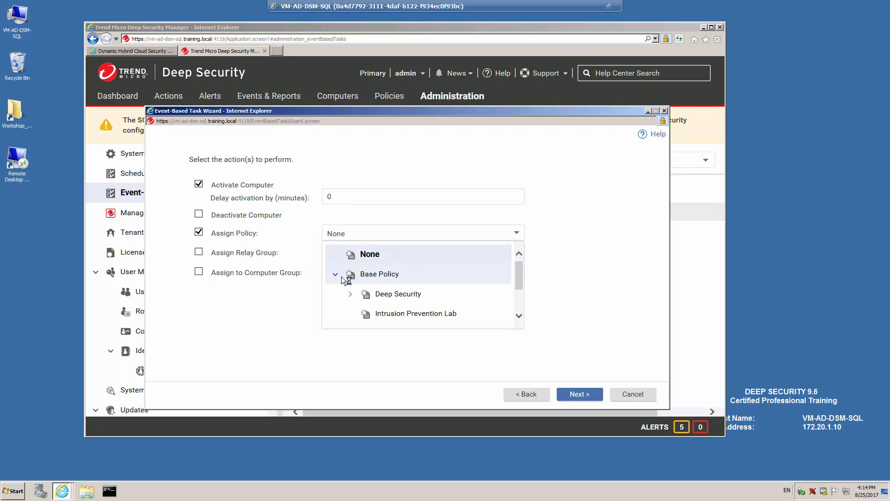
pyautogui.moveTo(518, 282); pyautogui.dragTo(519, 317)
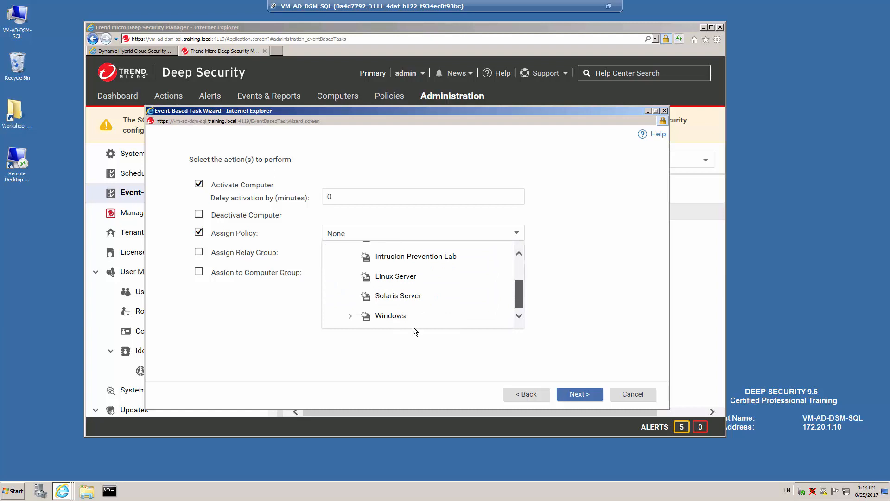
pyautogui.click(377, 314)
pyautogui.click(579, 396)
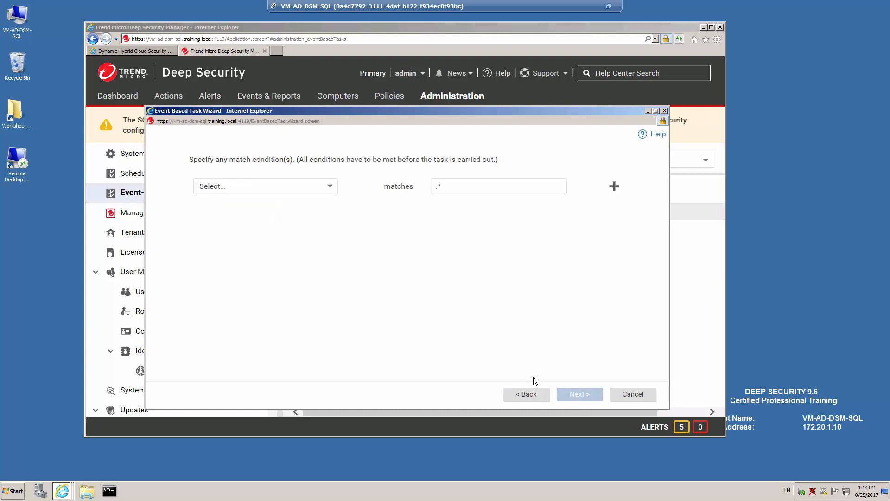
# Leave the match condition unset and cancel the event-based task wizard
pyautogui.click(330, 186)
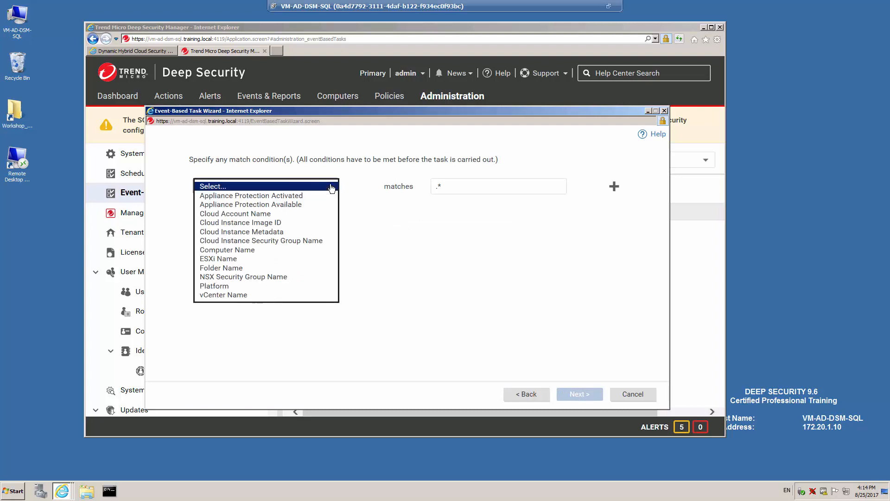
pyautogui.click(410, 229)
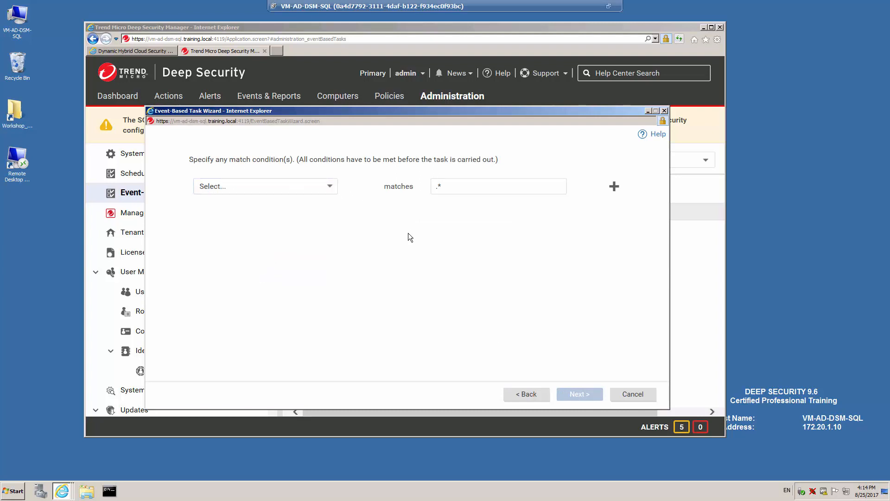
pyautogui.click(638, 395)
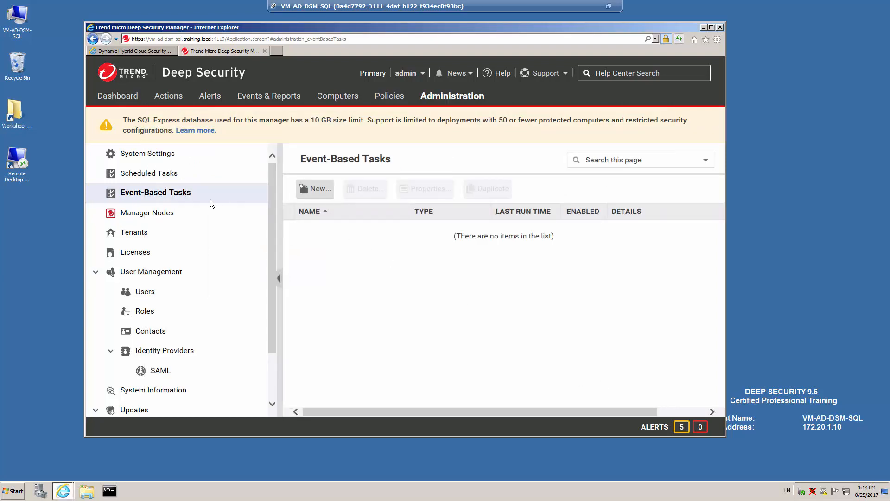
# View Manager Nodes, then the Tenants page listing ABC_Co and XYZ_Ltd
pyautogui.click(153, 214)
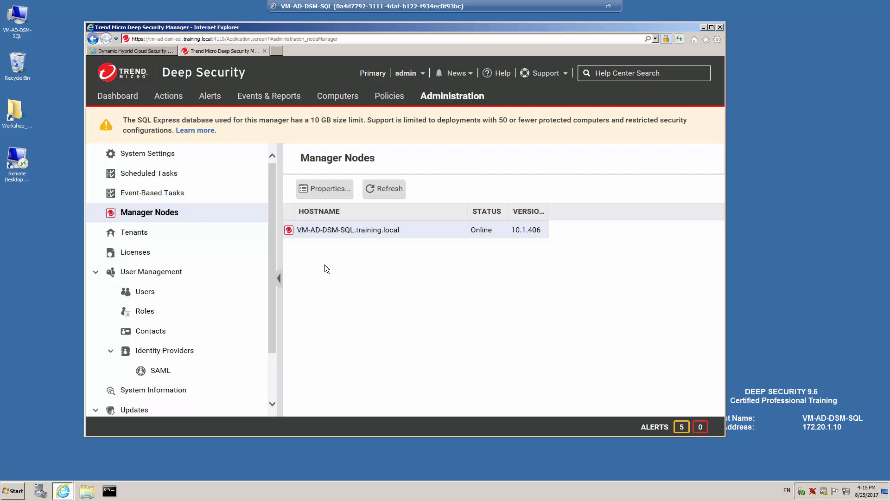
pyautogui.click(126, 233)
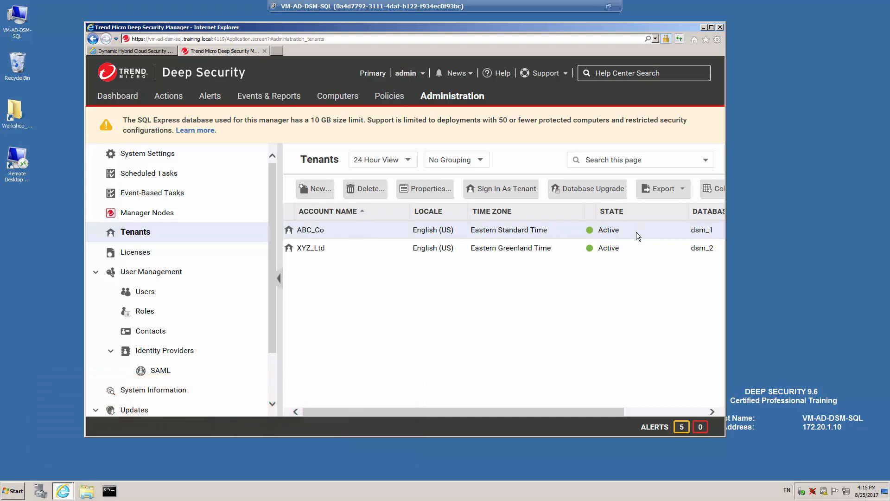
pyautogui.rightClick(374, 233)
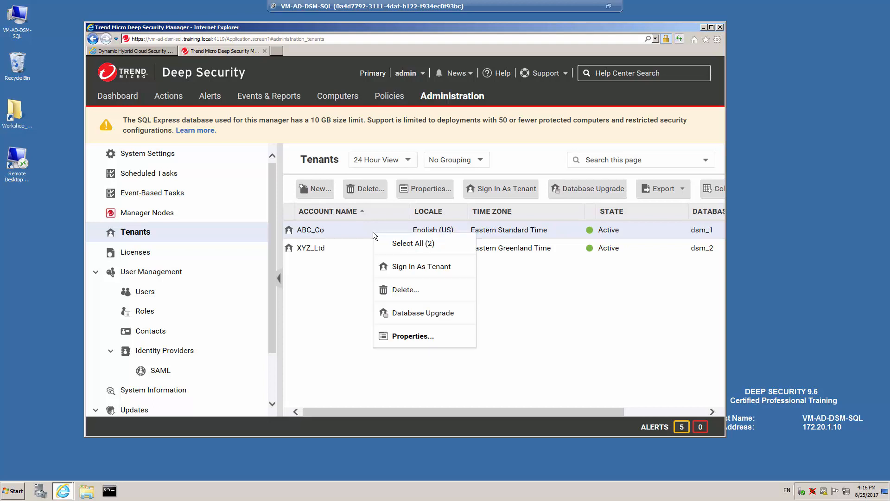
pyautogui.click(418, 336)
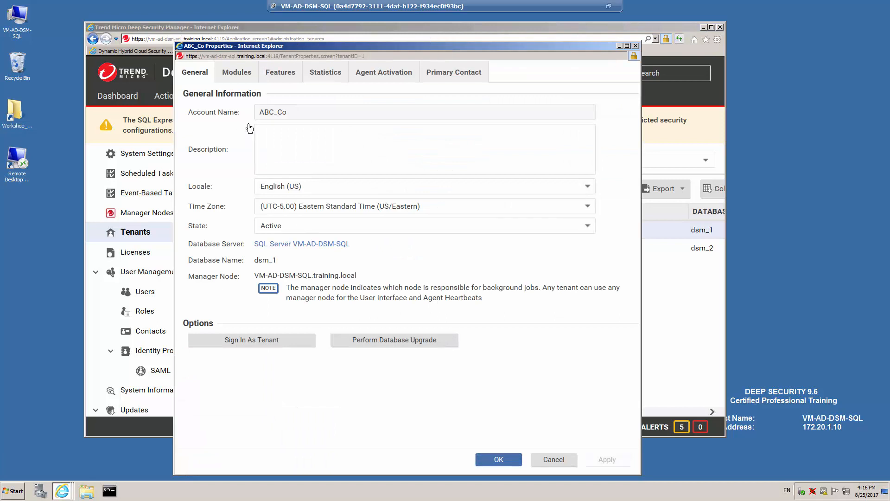
pyautogui.click(587, 226)
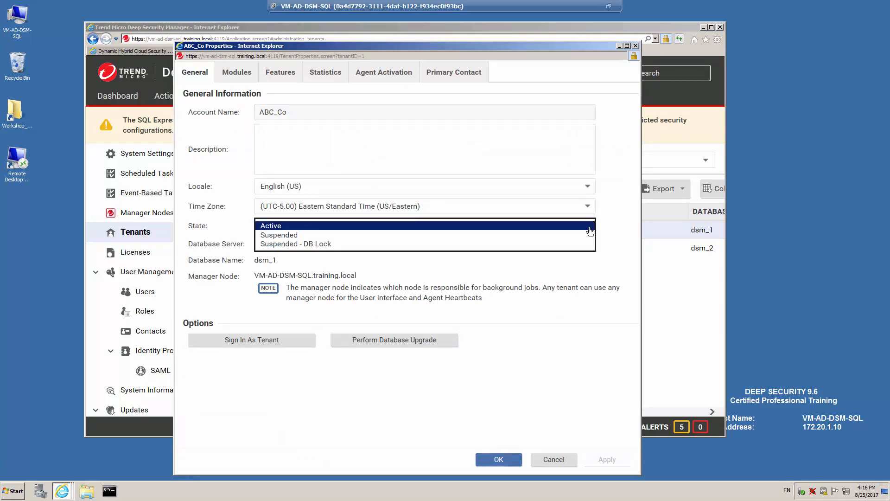
pyautogui.click(354, 235)
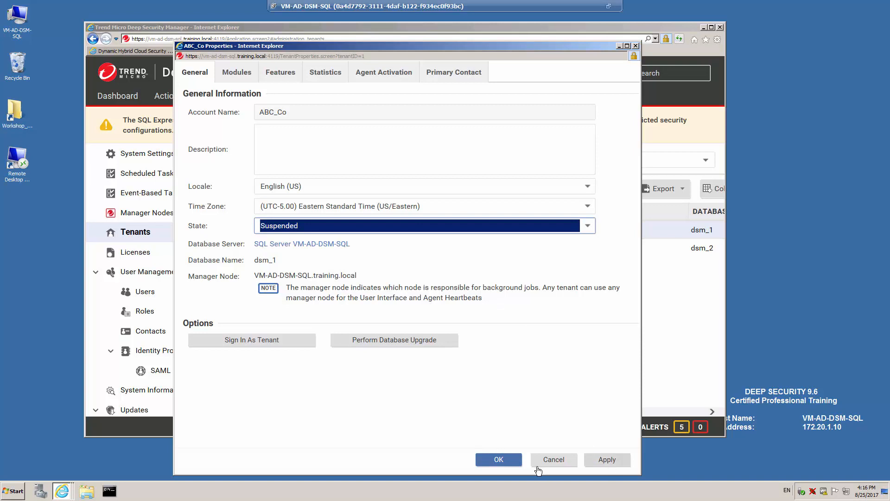
pyautogui.click(555, 460)
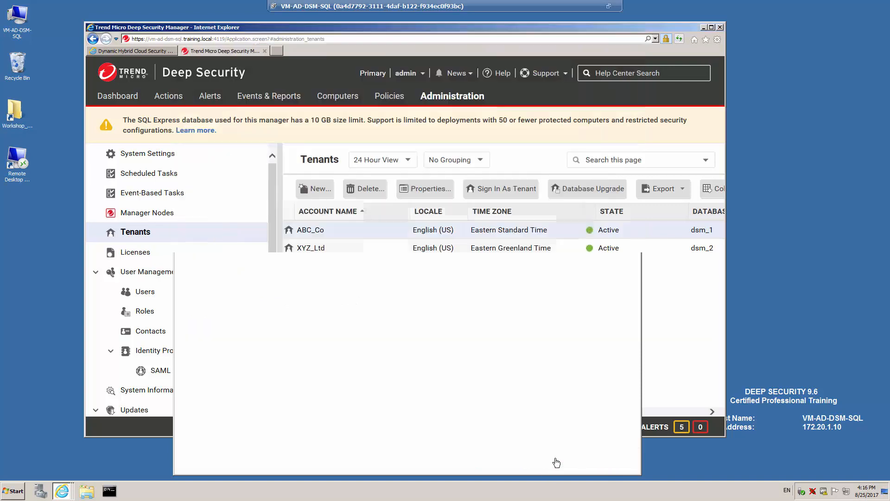
# Look over the Licenses page, then go to Users, where the single Full Access admin is listed
pyautogui.click(135, 253)
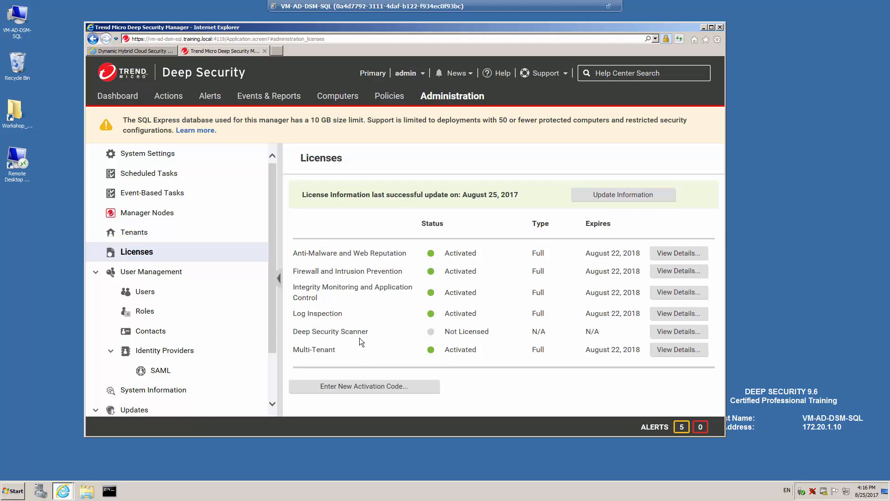
pyautogui.click(145, 291)
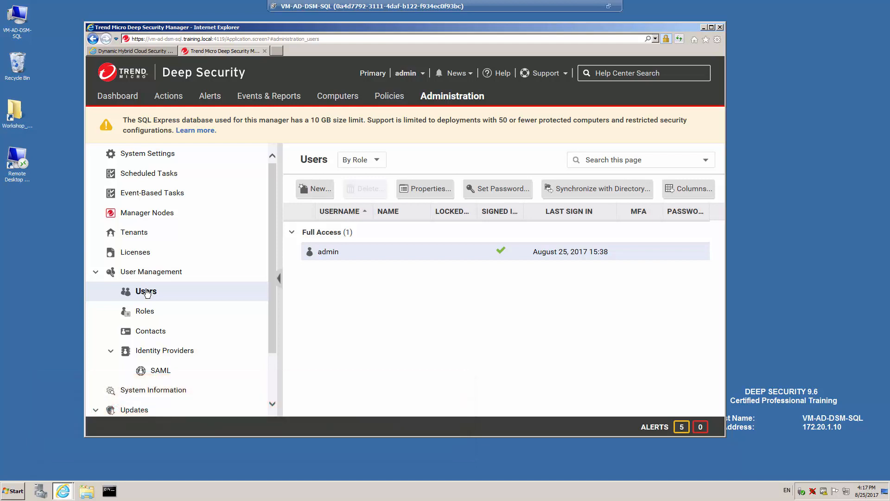
# Check the role choices in a new user form, discard it, and open the Roles page
pyautogui.click(326, 190)
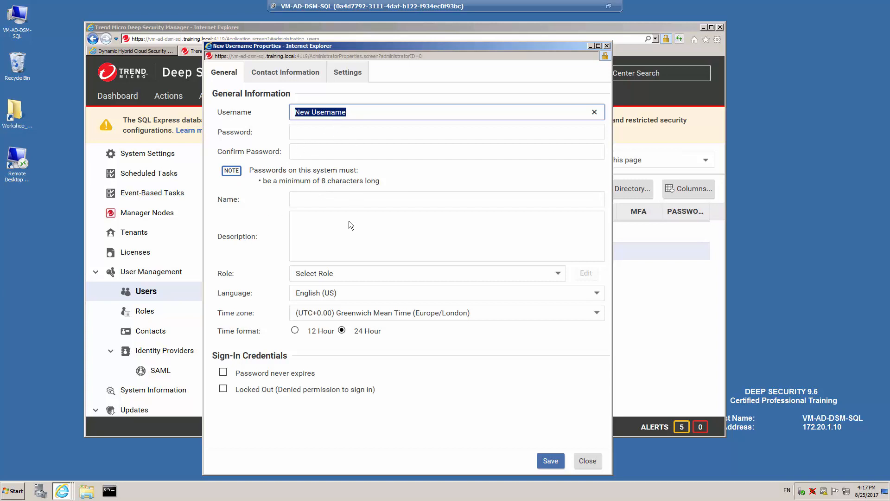
pyautogui.click(558, 276)
pyautogui.click(558, 275)
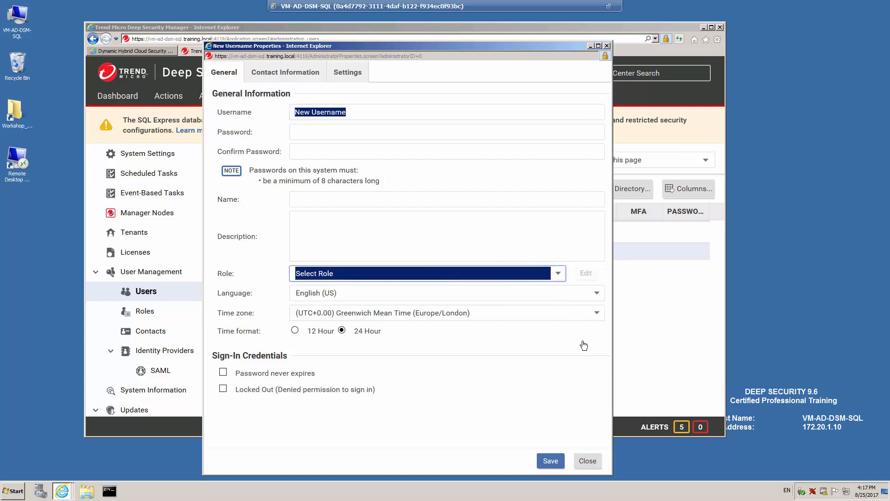
pyautogui.click(586, 461)
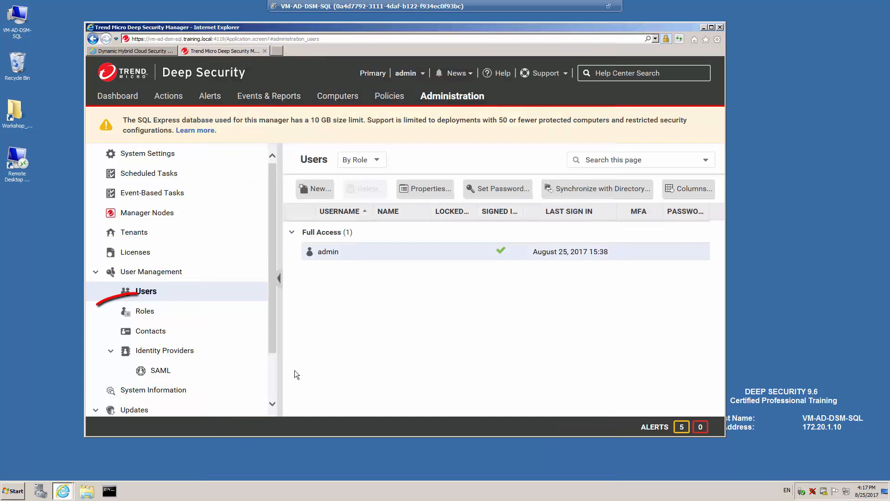
pyautogui.click(145, 311)
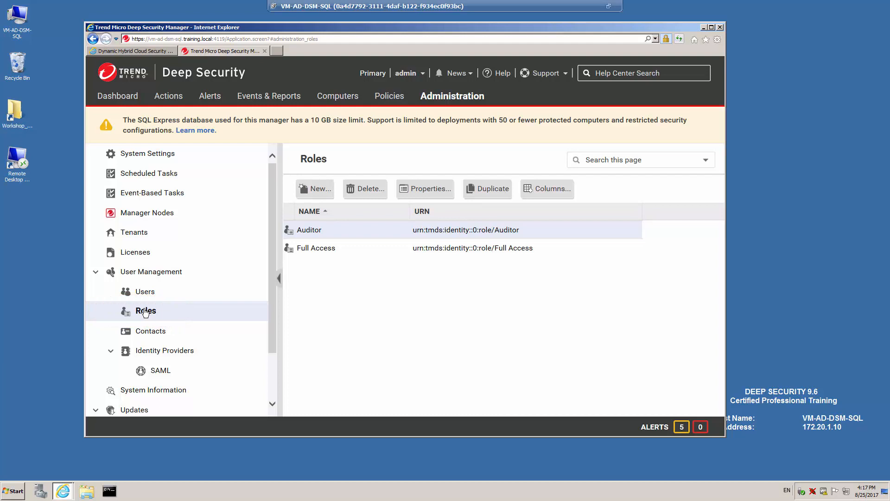
# Browse the Users and Contacts pages, then open the SAML identity provider page
pyautogui.click(154, 295)
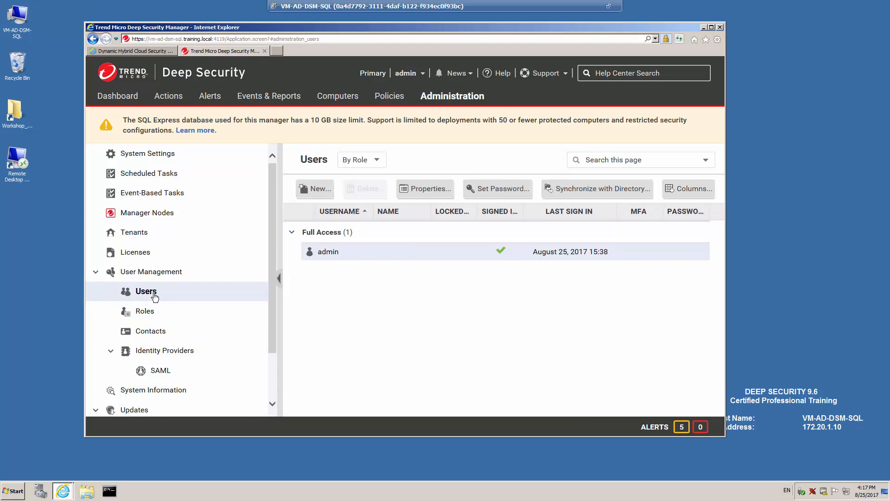
pyautogui.click(154, 333)
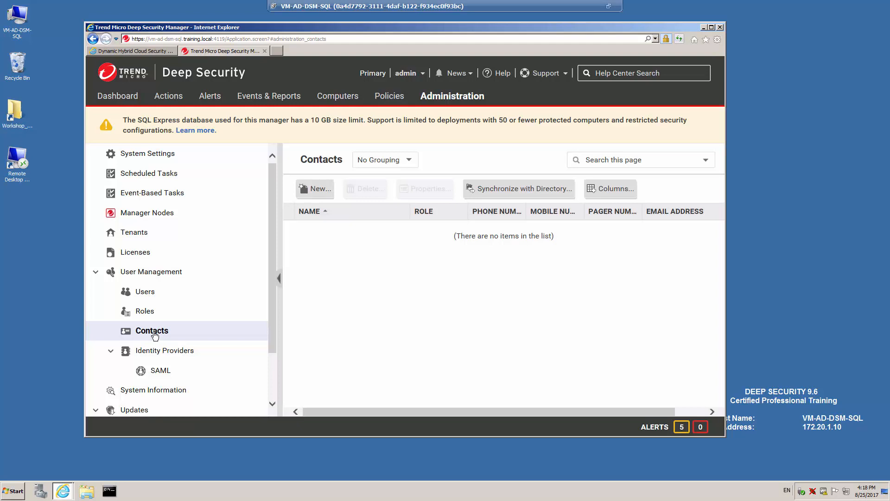
pyautogui.click(162, 375)
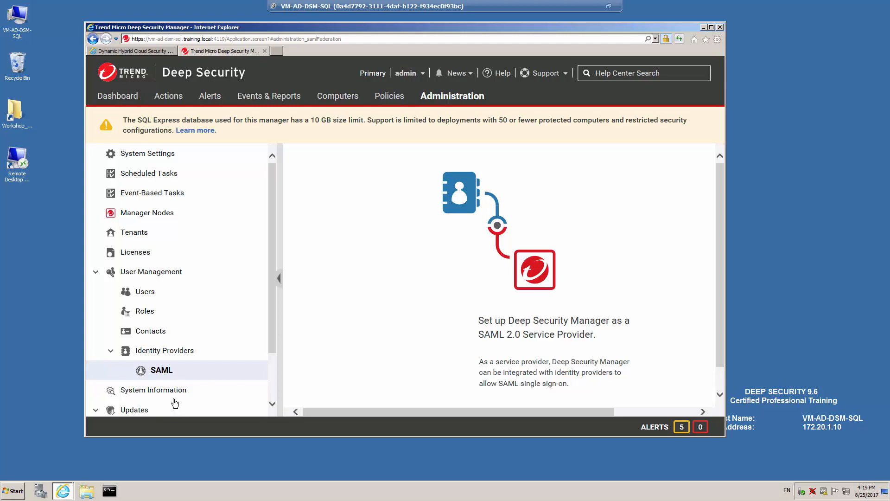
# Show the System Information network map of manager nodes, with dsm_3 offline needing an upgrade
pyautogui.click(175, 391)
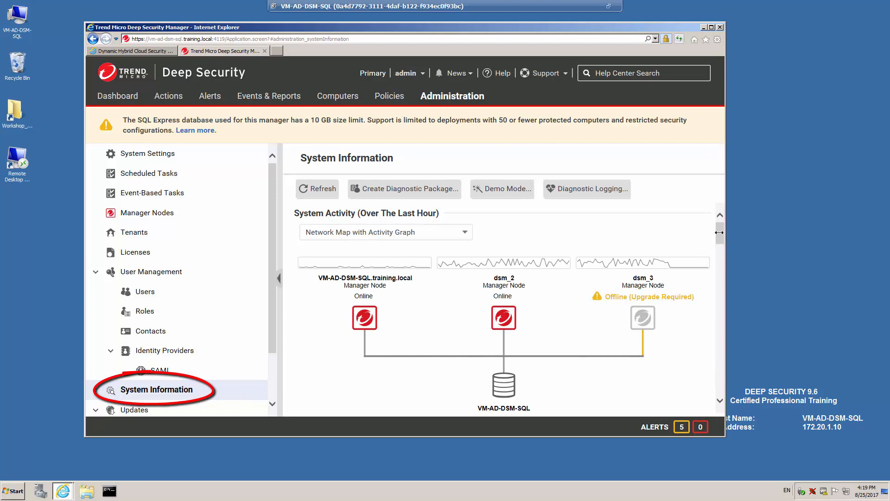
pyautogui.moveTo(720, 233); pyautogui.dragTo(720, 246)
pyautogui.moveTo(720, 244); pyautogui.dragTo(723, 263)
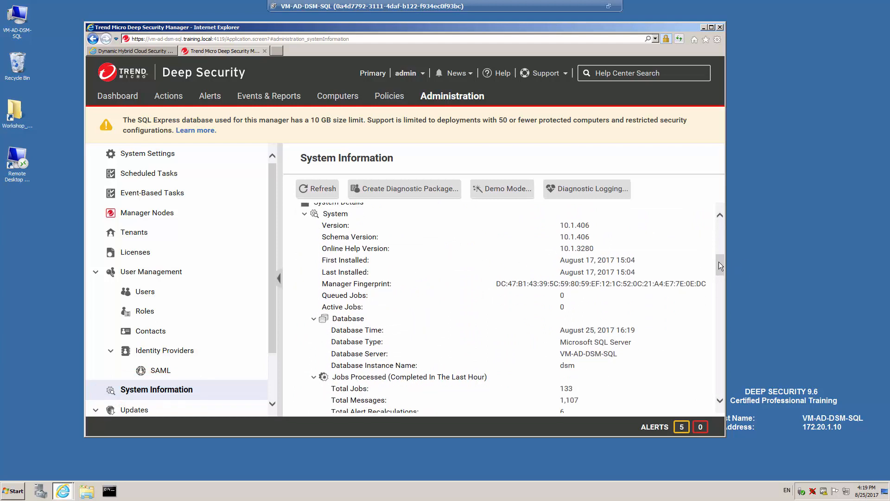
pyautogui.moveTo(720, 263); pyautogui.dragTo(716, 343)
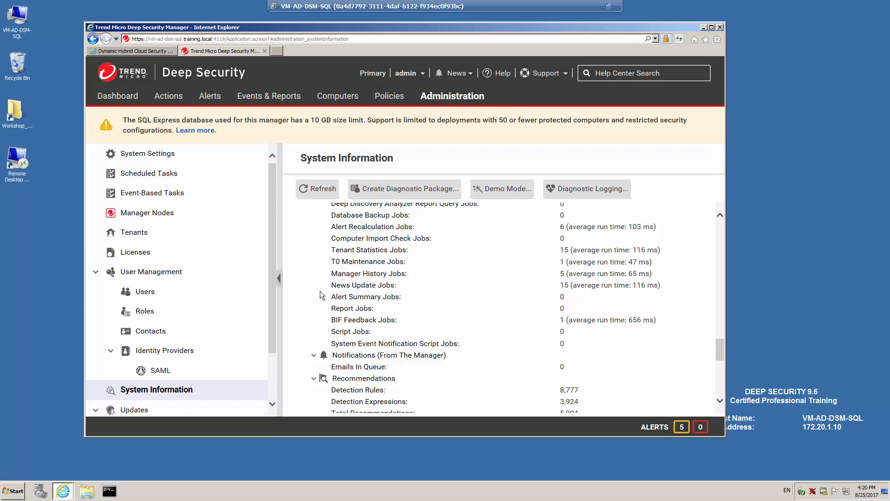
pyautogui.moveTo(269, 333); pyautogui.dragTo(285, 378)
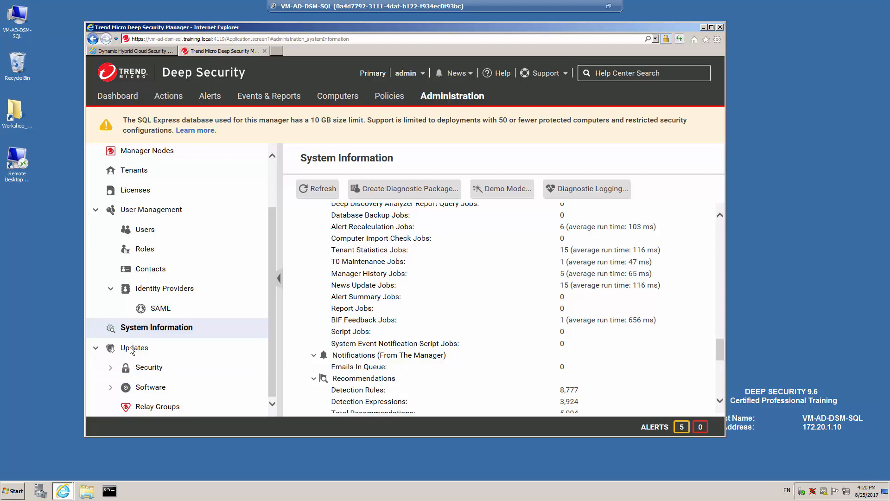
# Review the Security Updates overview in an enlarged browser window, then view the Software Updates overview
pyautogui.click(150, 369)
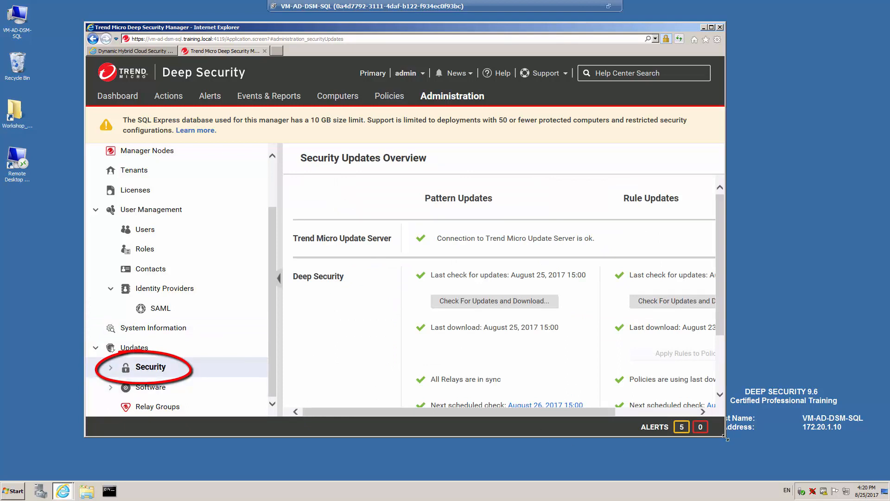
pyautogui.moveTo(726, 438); pyautogui.dragTo(820, 466)
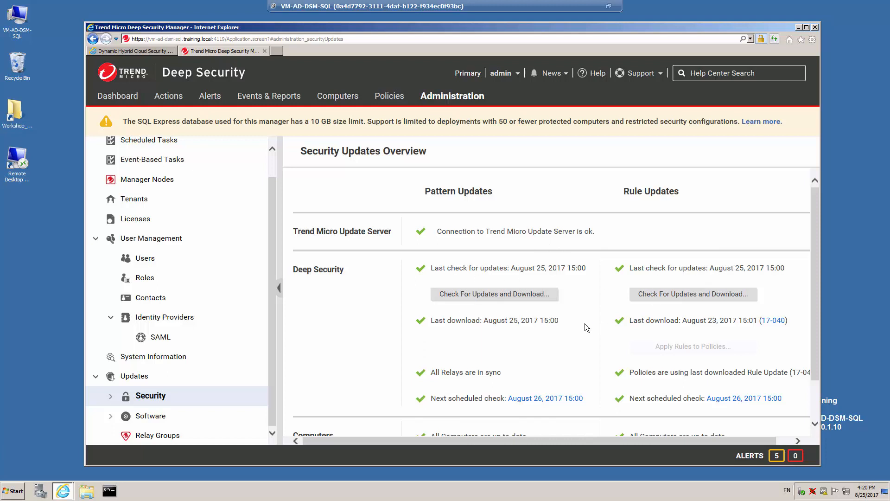
pyautogui.scroll(-1, 585, 324)
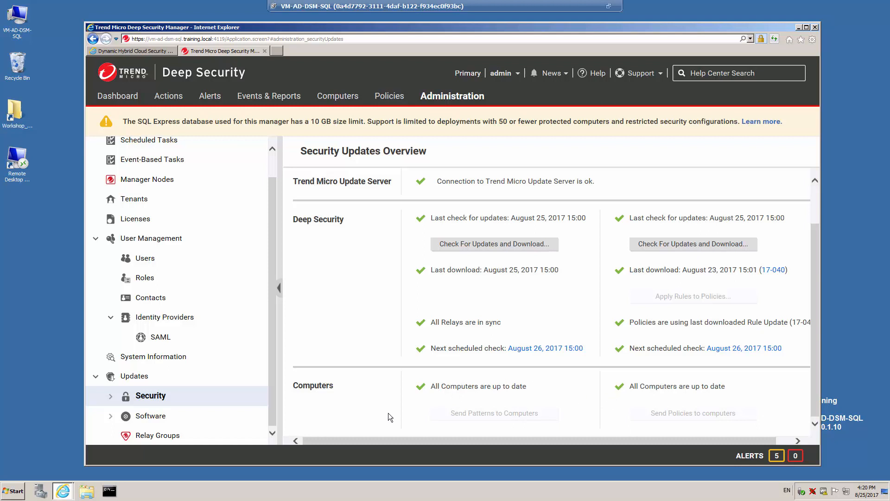
pyautogui.click(150, 416)
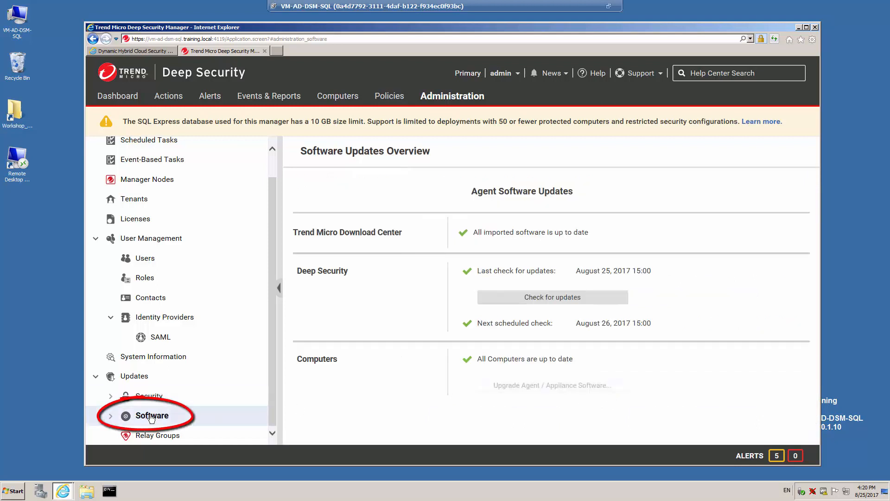